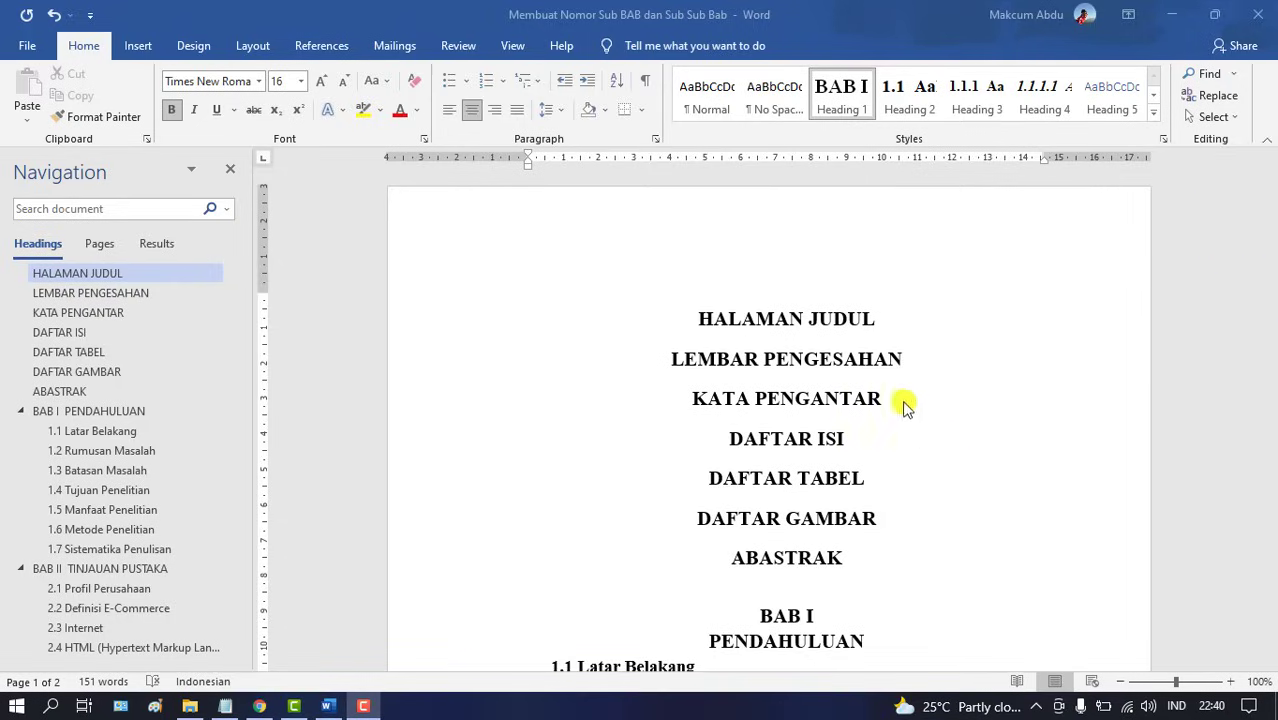
Collapse and re-expand the BAB II and BAB III headings to inspect their subsections
click(908, 321)
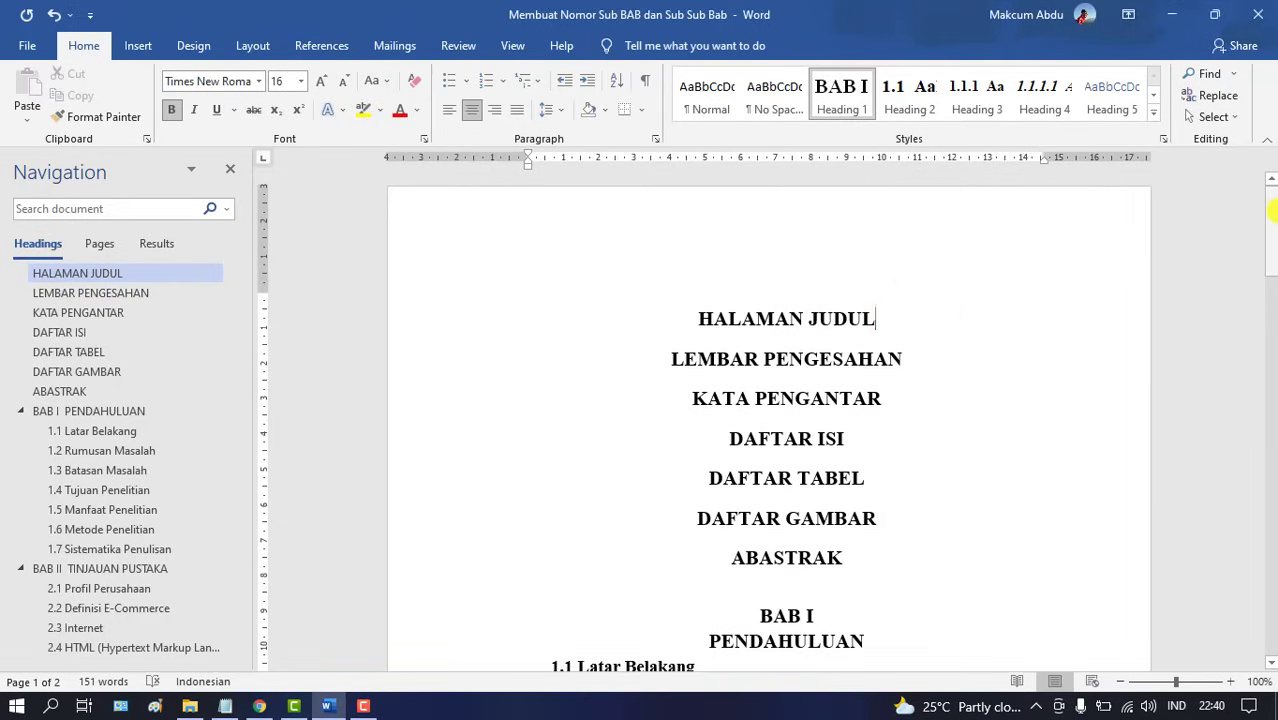
drag(1275, 210, 1272, 292)
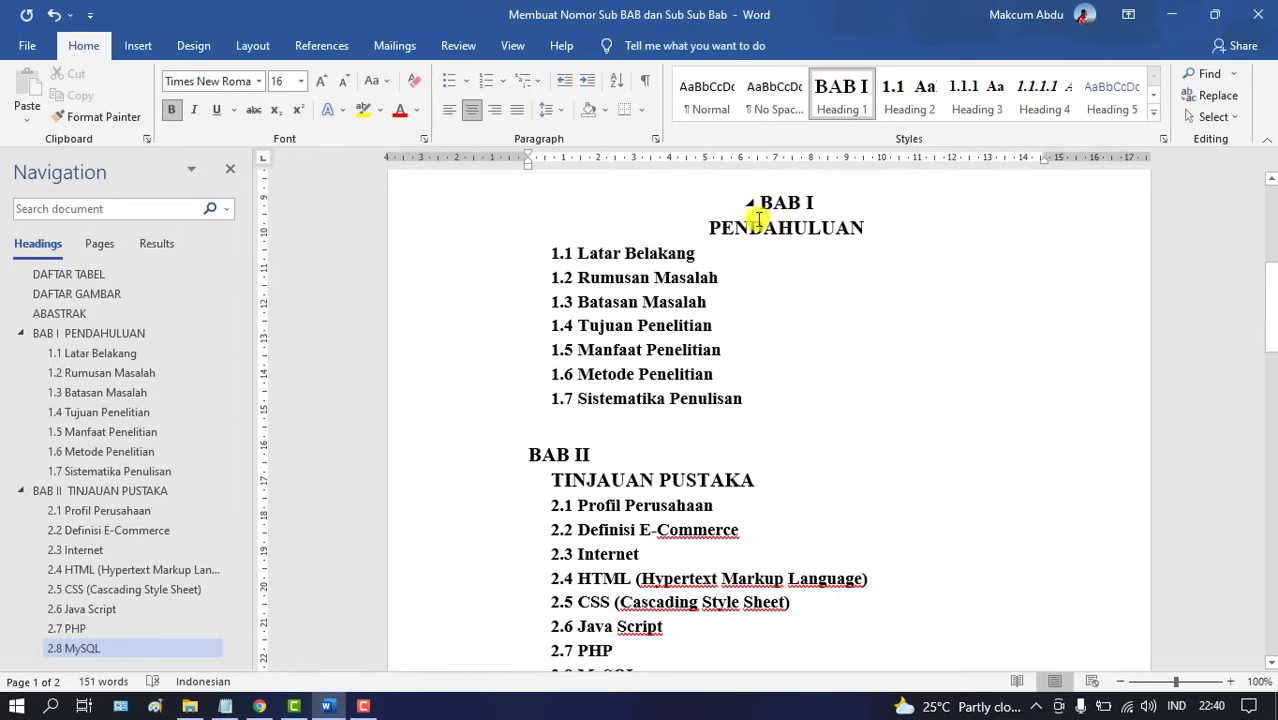
click(816, 202)
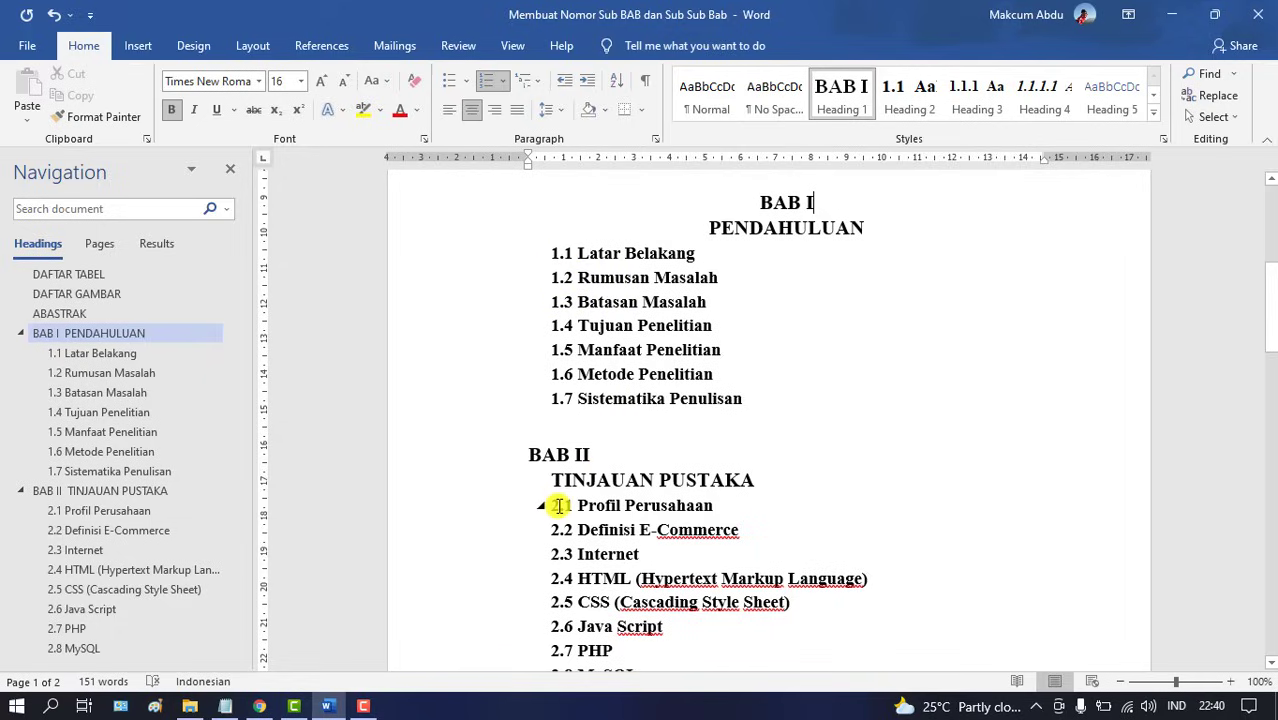
click(521, 455)
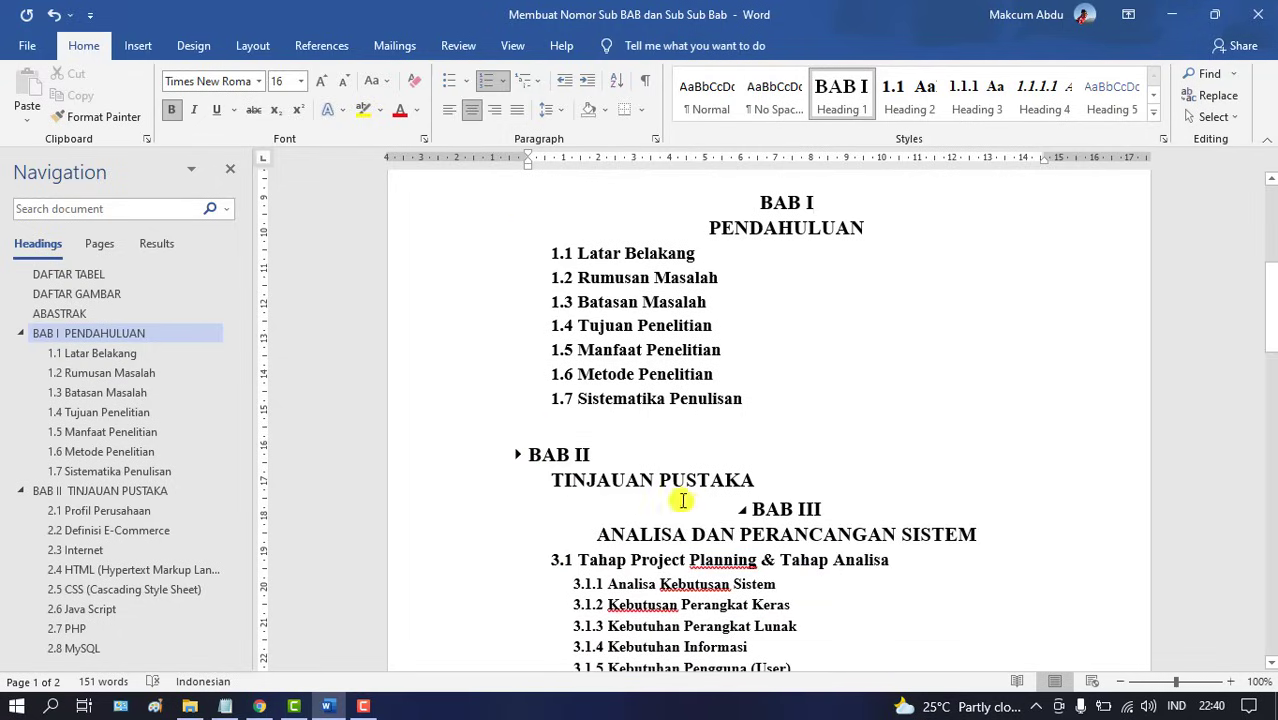
click(741, 511)
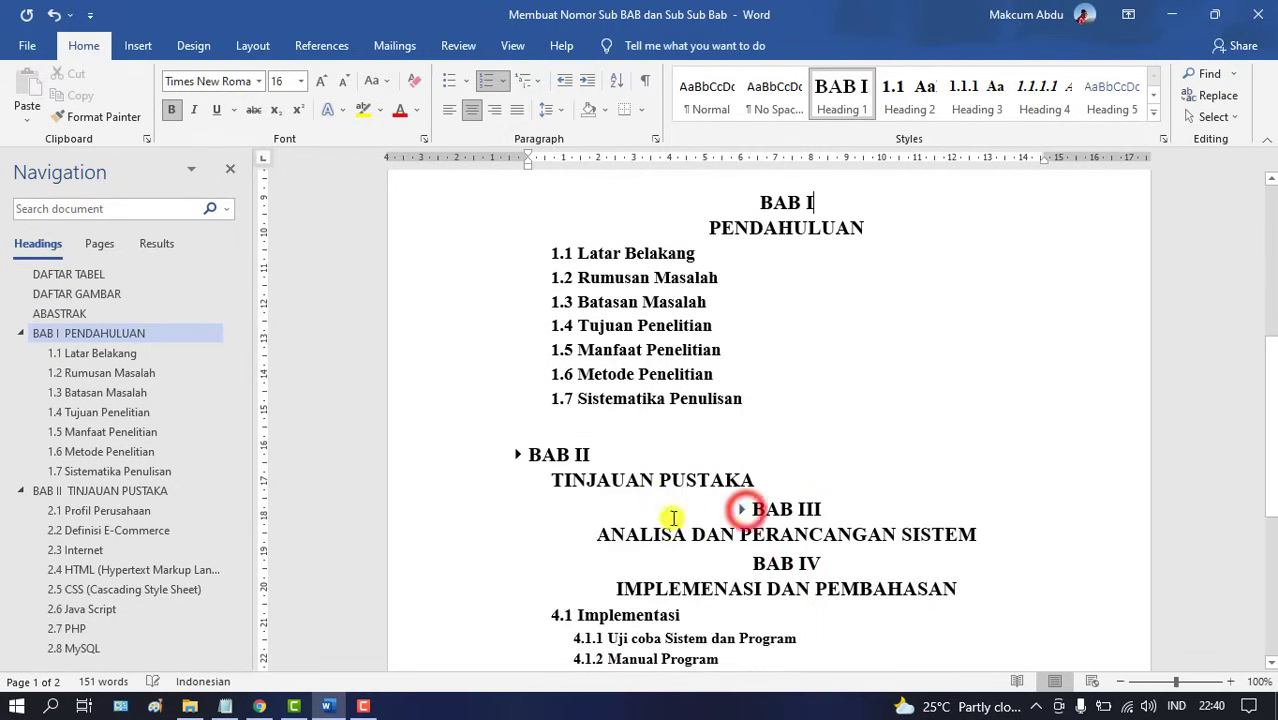
click(741, 511)
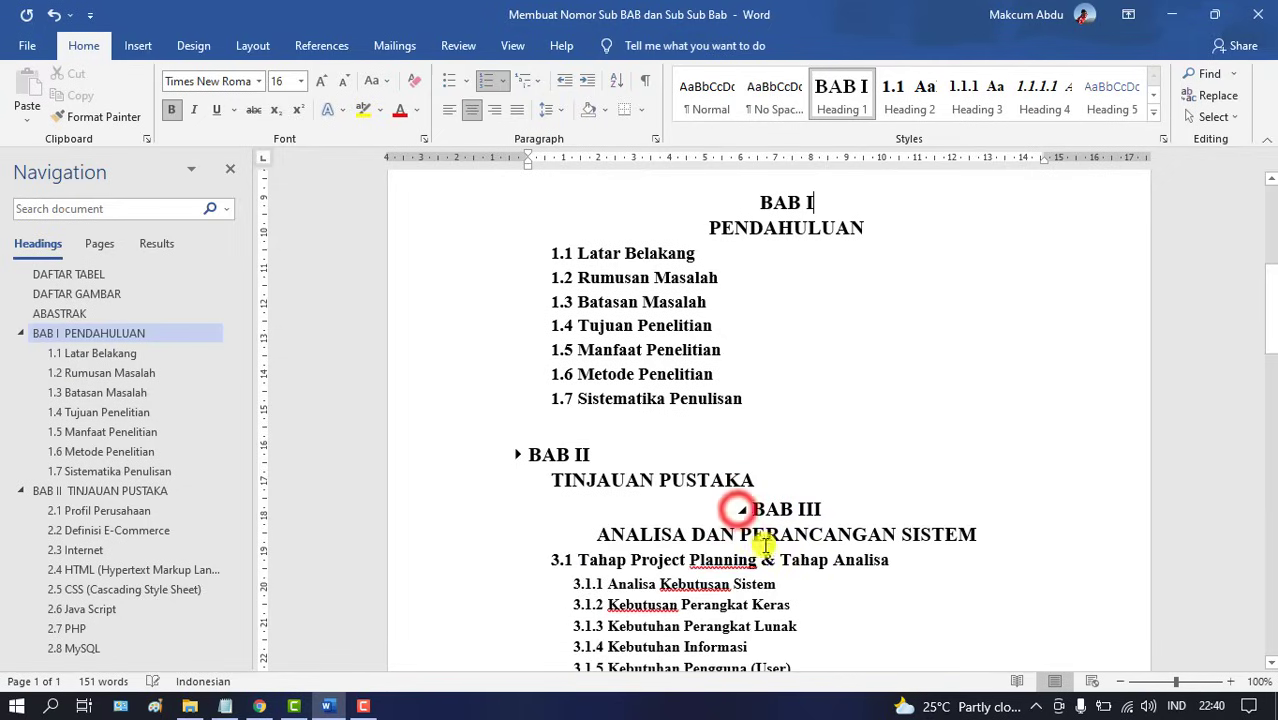
click(521, 456)
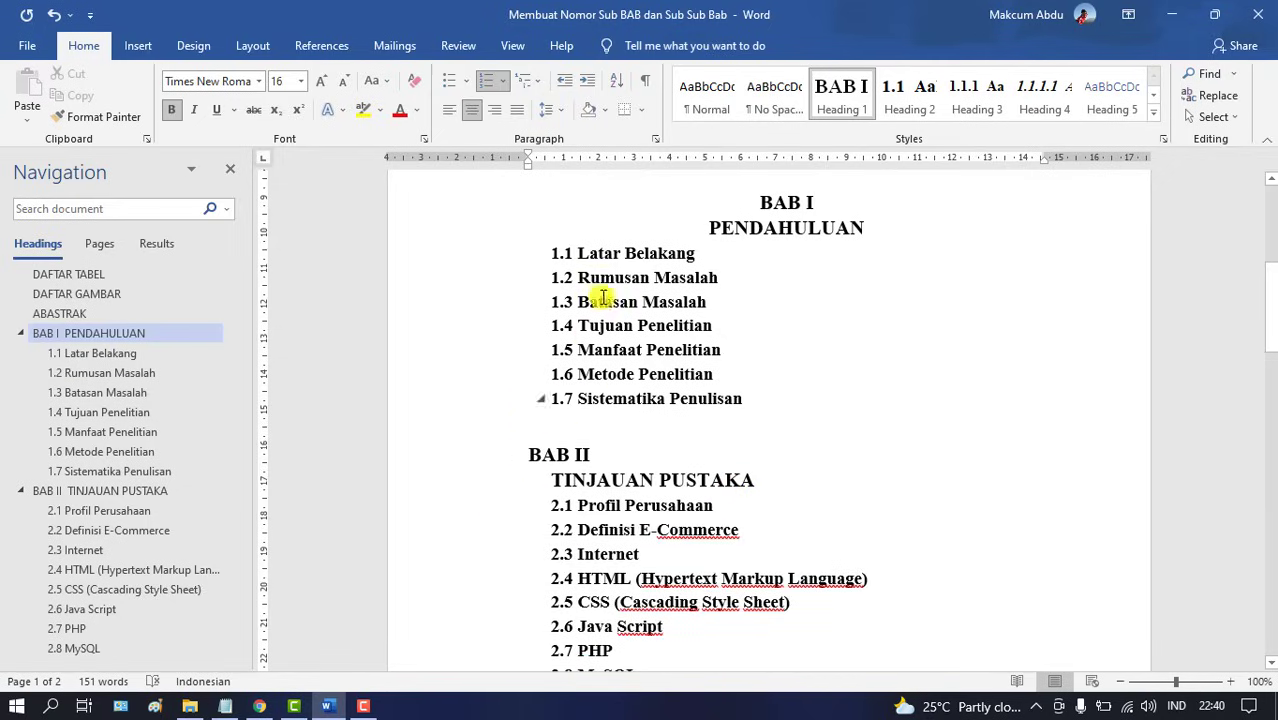
Center the BAB II TINJAUAN PUSTAKA heading to match the centered BAB I
click(473, 114)
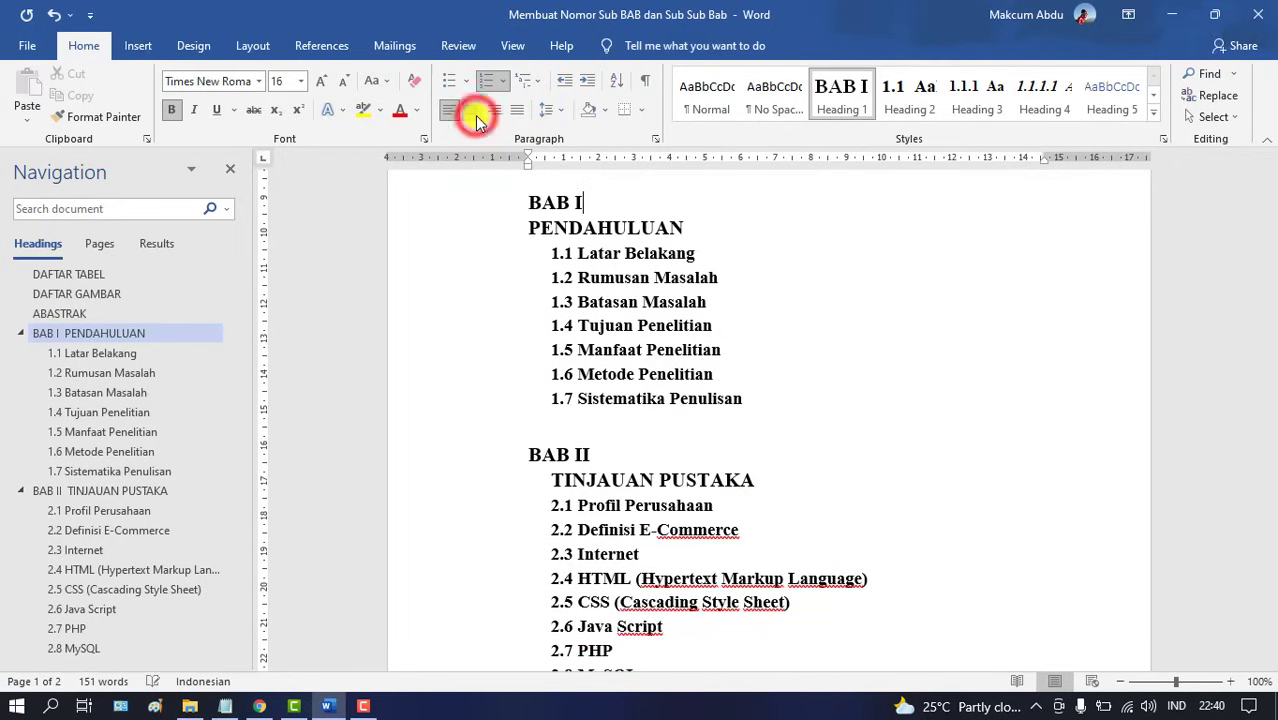
click(475, 116)
click(608, 458)
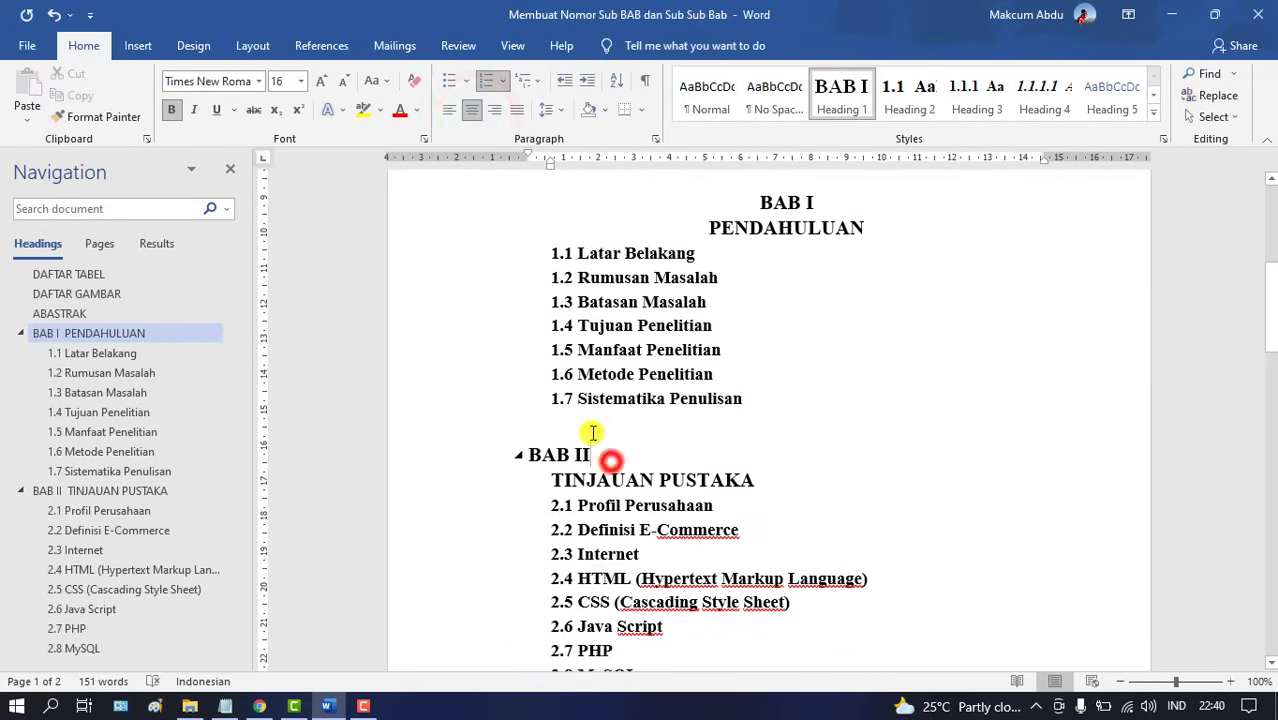
click(475, 113)
drag(1270, 290, 1270, 450)
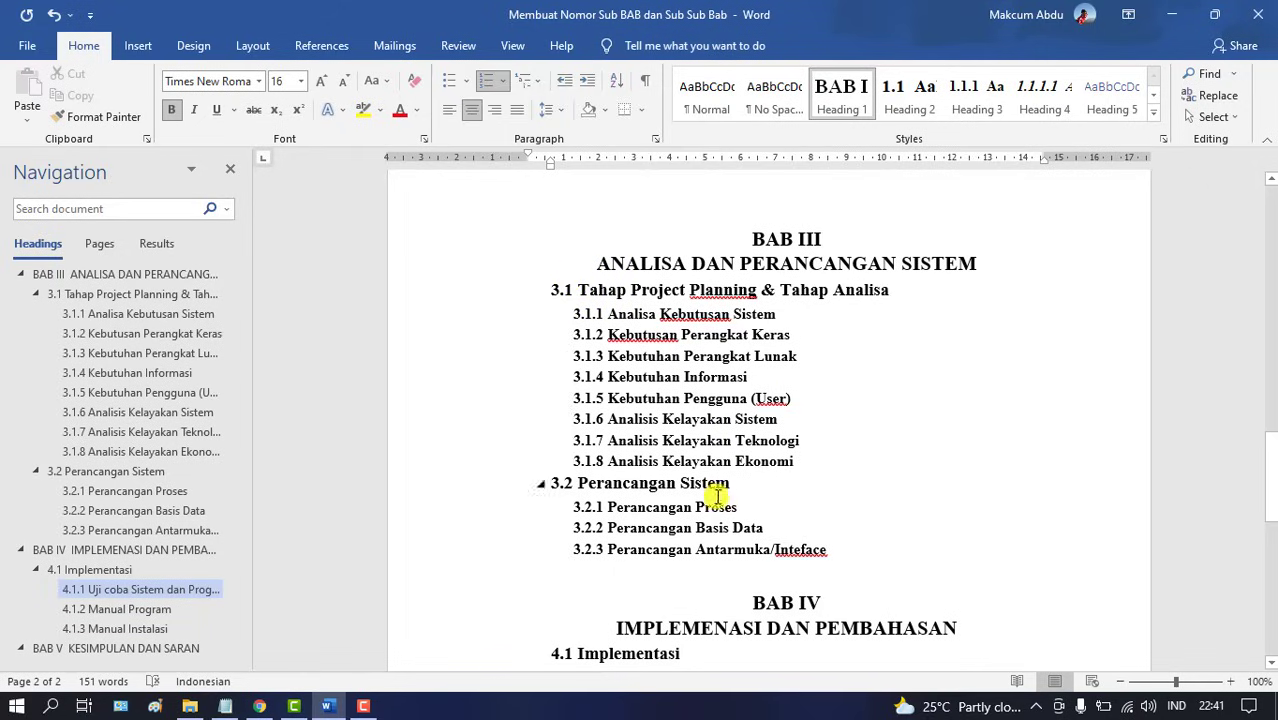
Add Heading 3 subheading 3.2.4 after 3.2.3, then Heading 2 section 3.3 below it
click(861, 545)
key(Return)
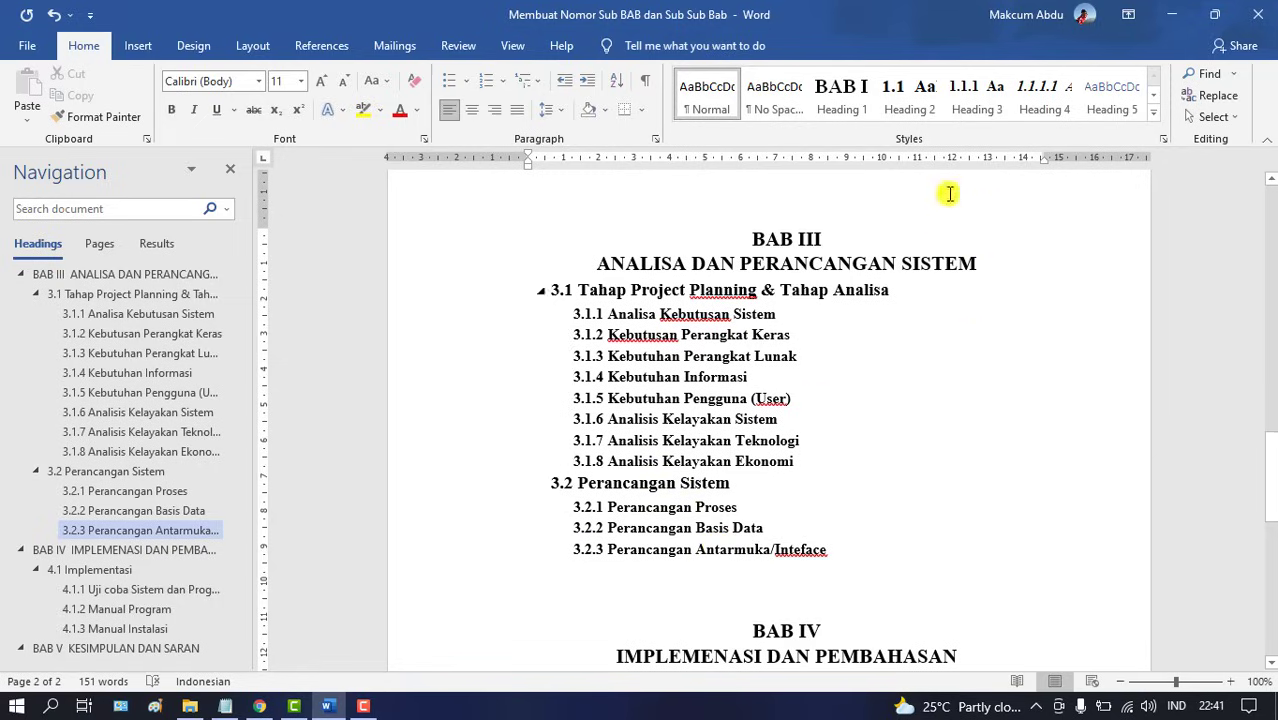
click(975, 100)
click(968, 92)
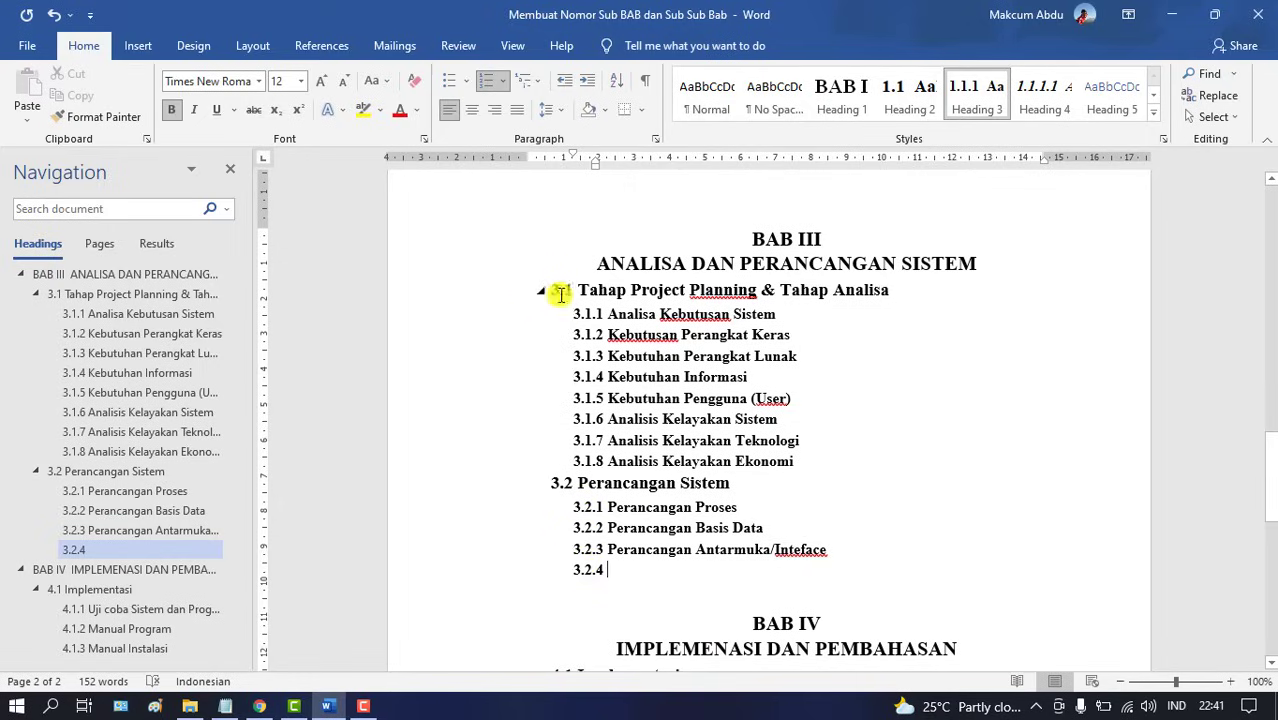
key(Return)
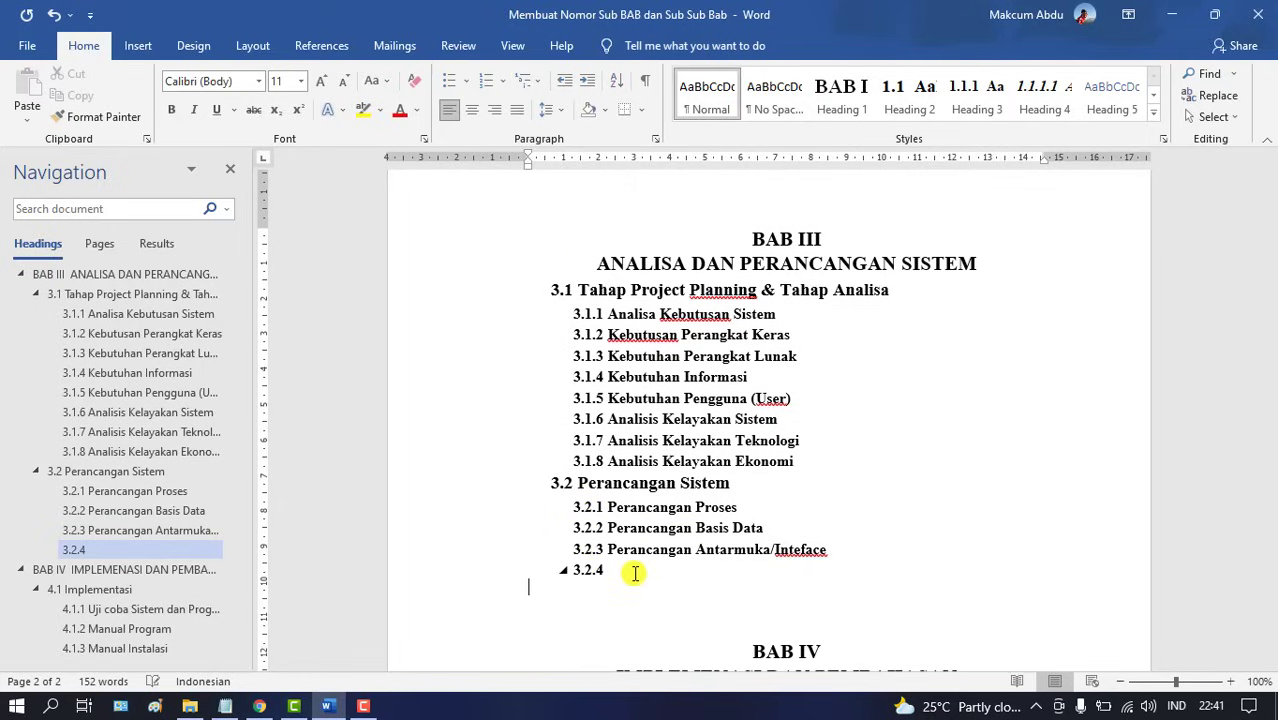
click(918, 88)
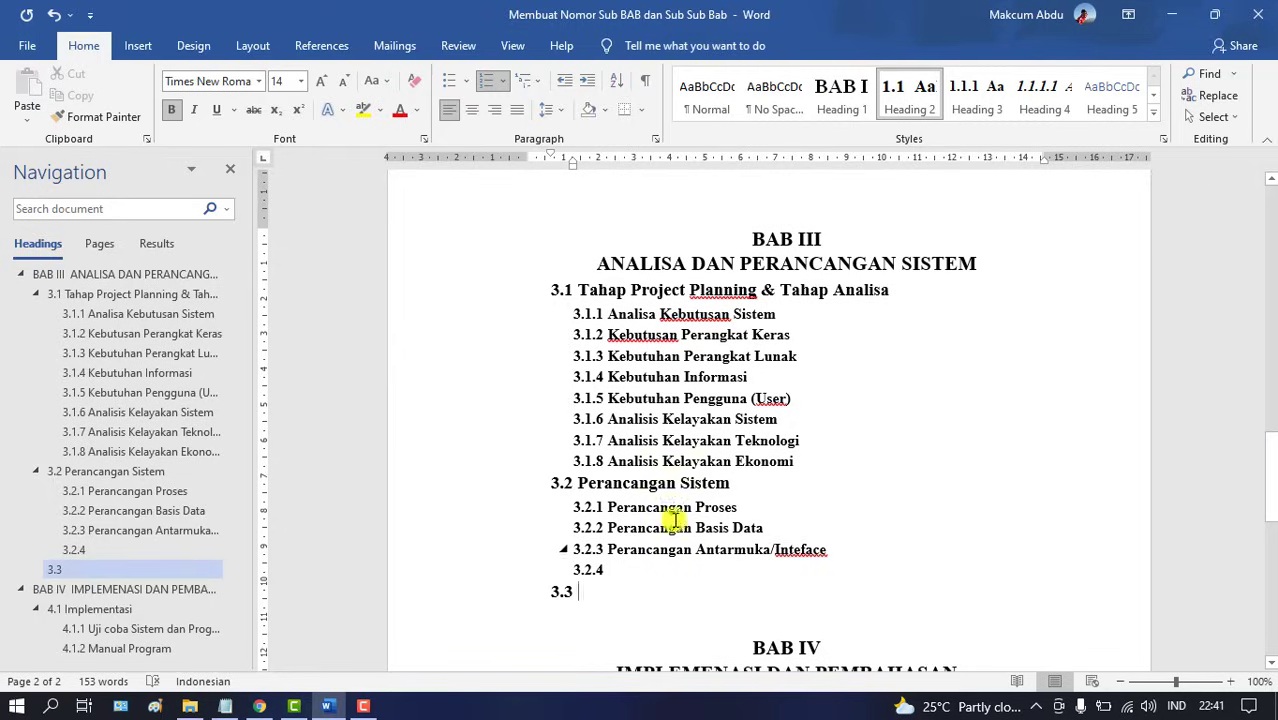
Add a new empty line below 5.2 Saran
drag(1270, 445, 1264, 562)
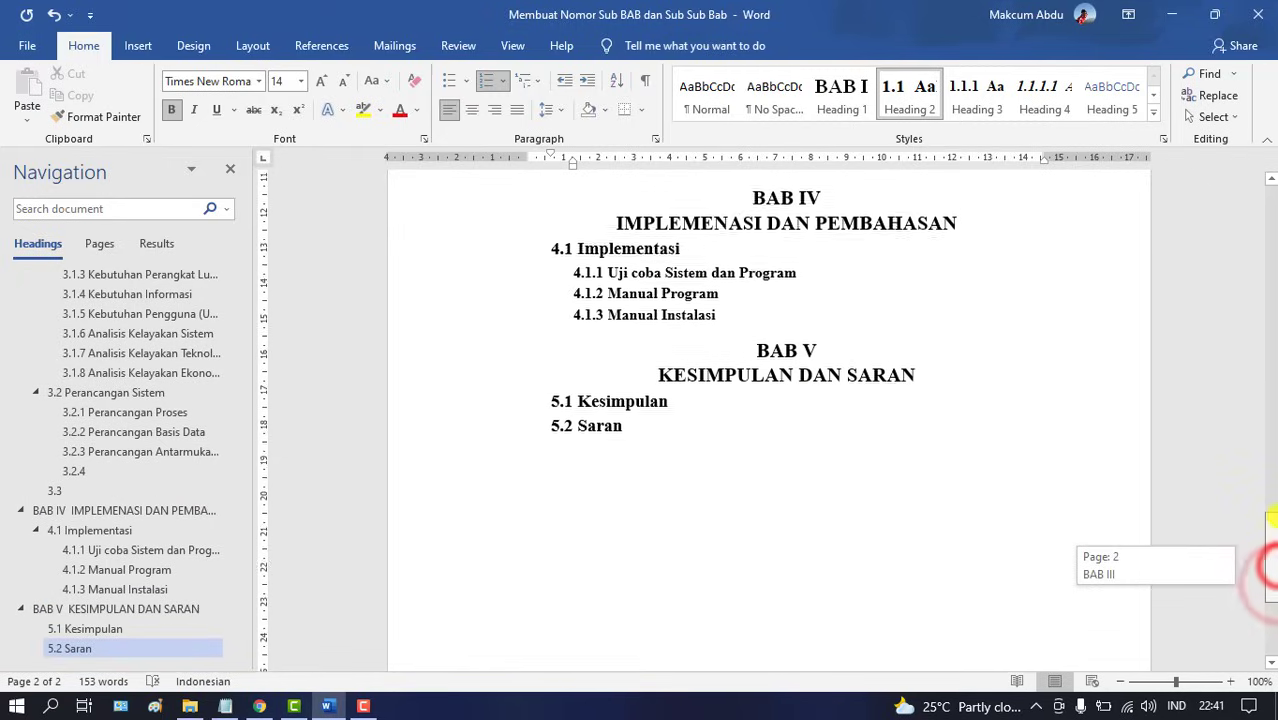
click(728, 510)
key(Return)
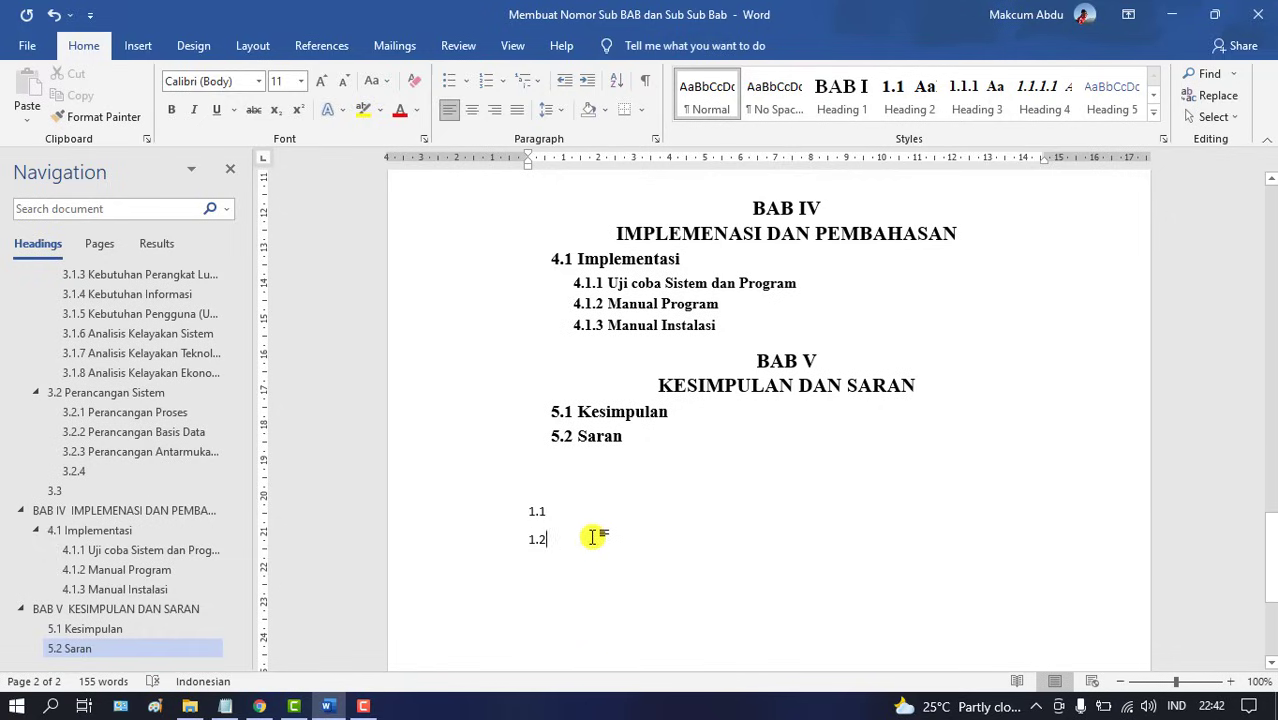
Turn 3.2.4 into Heading 4 subheading 3.2.3.1, then add Heading 4 lines 3.2.3.2 and 3.2.3.3
drag(1266, 550, 1266, 522)
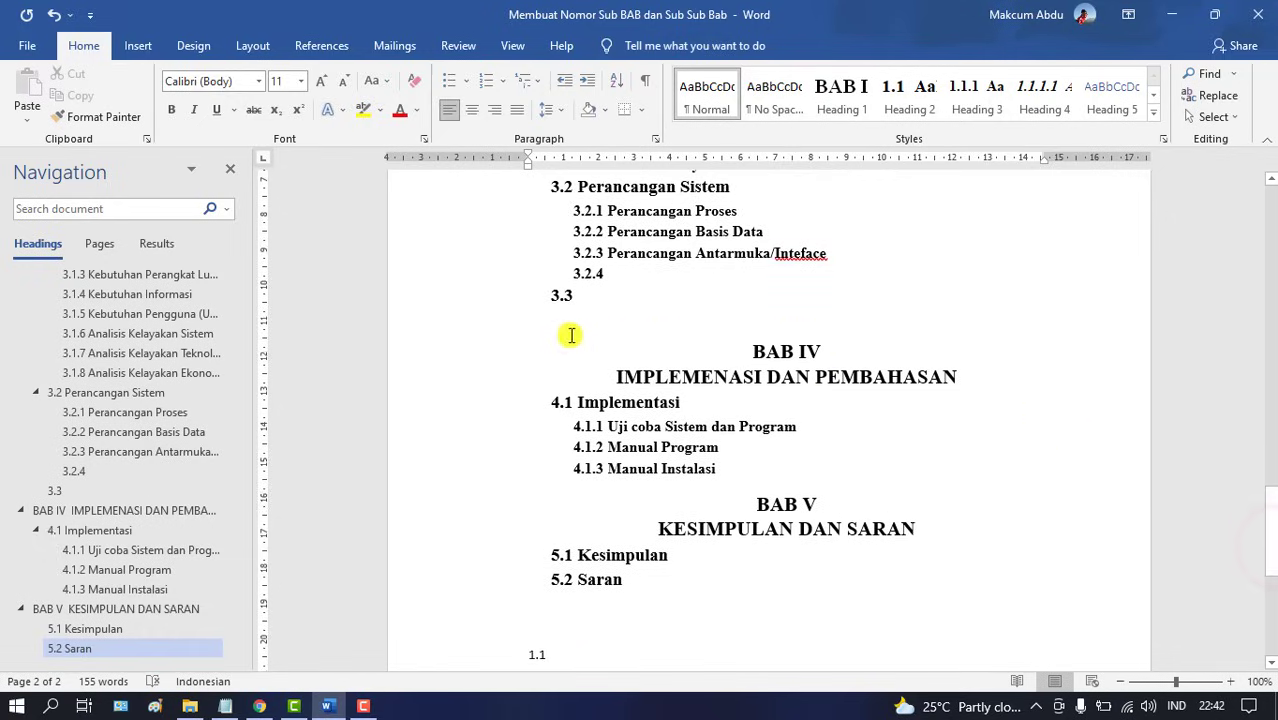
click(625, 272)
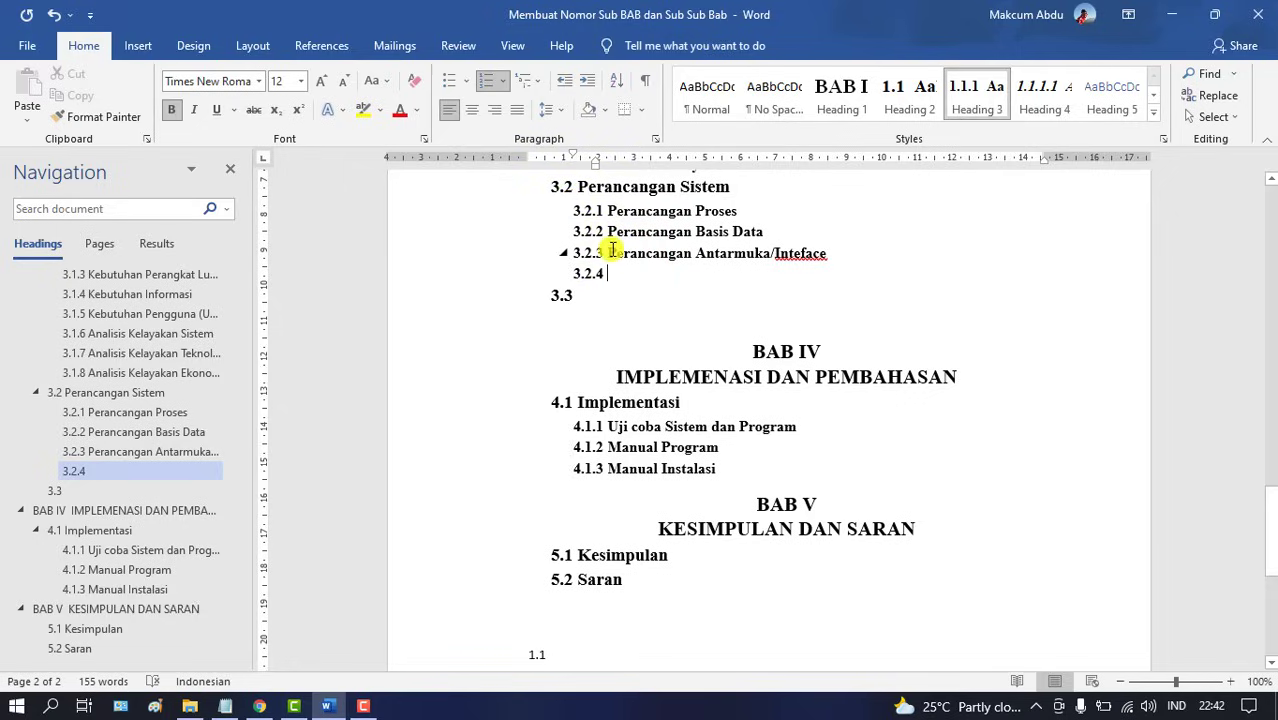
click(662, 274)
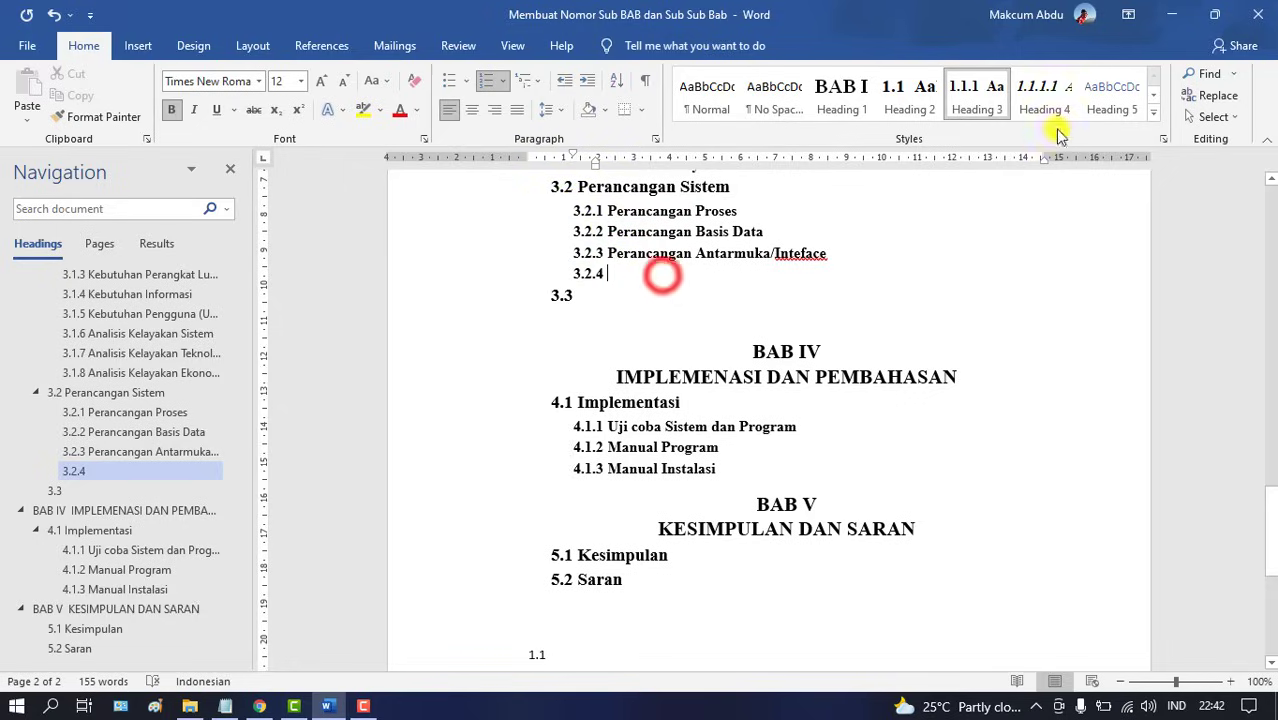
click(1045, 95)
key(Return)
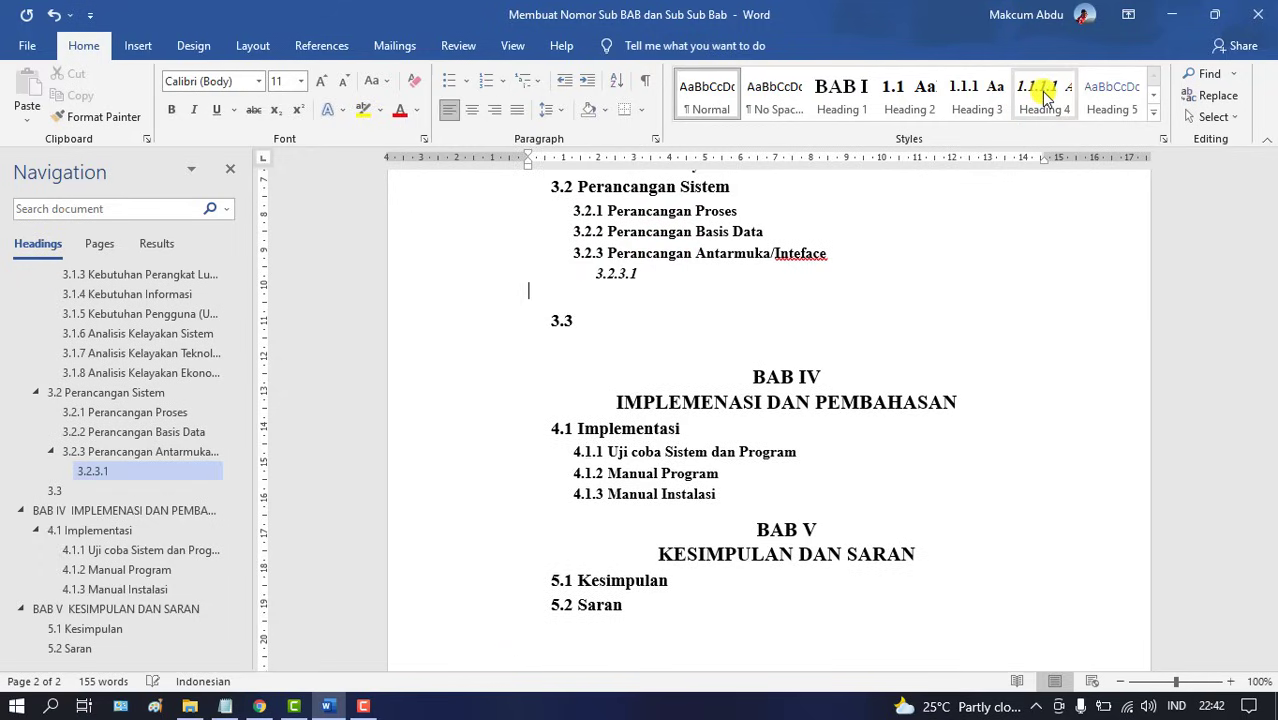
click(1045, 95)
key(Return)
click(1045, 95)
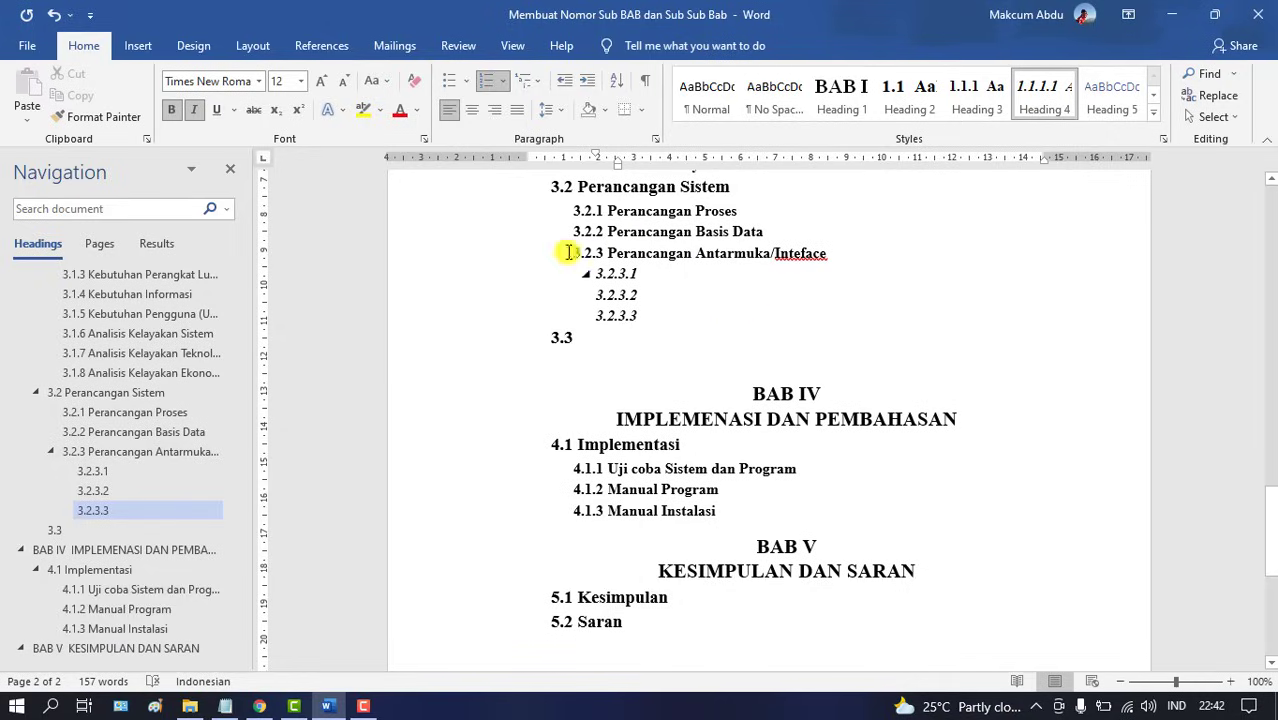
Create a new blank Word document from the File menu
click(28, 58)
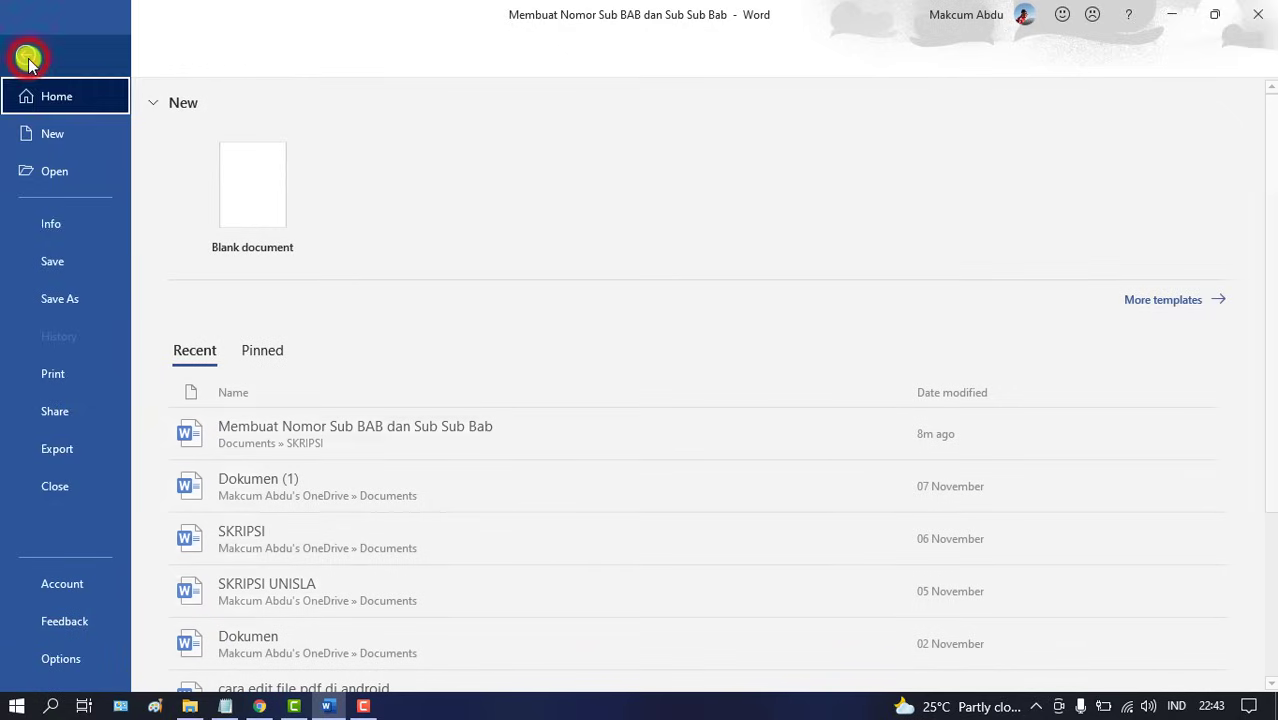
click(47, 135)
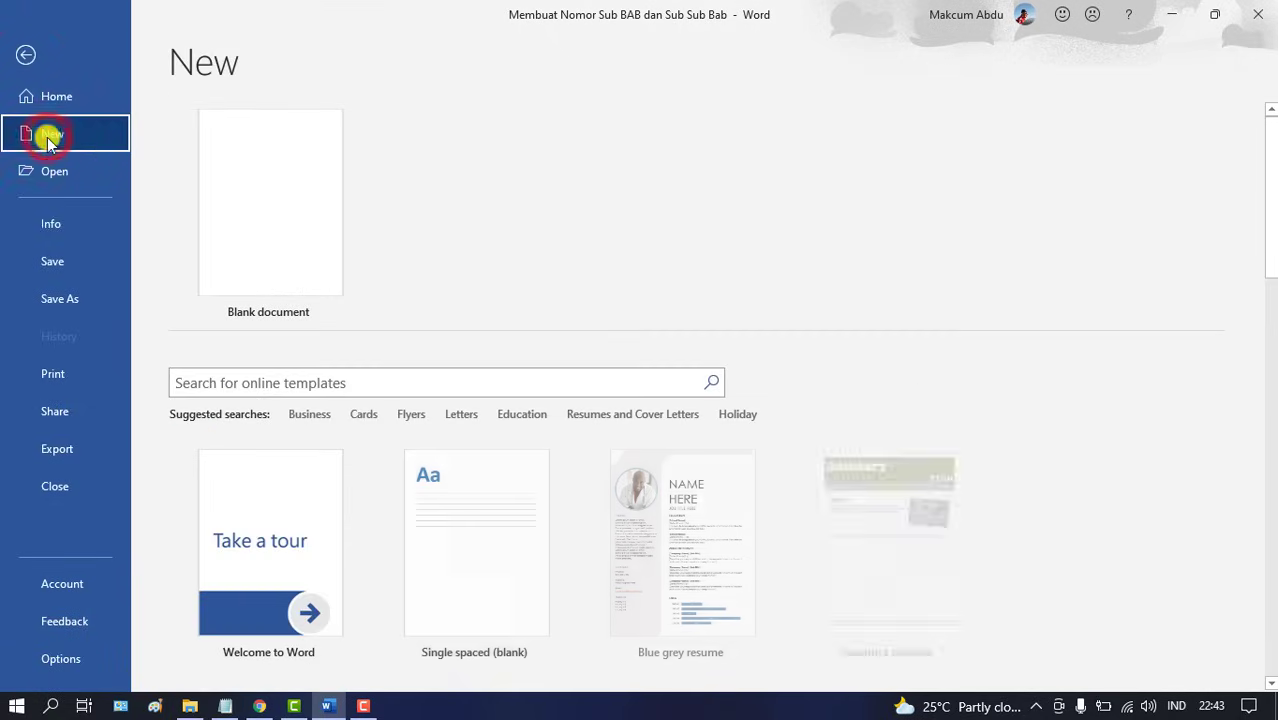
click(288, 230)
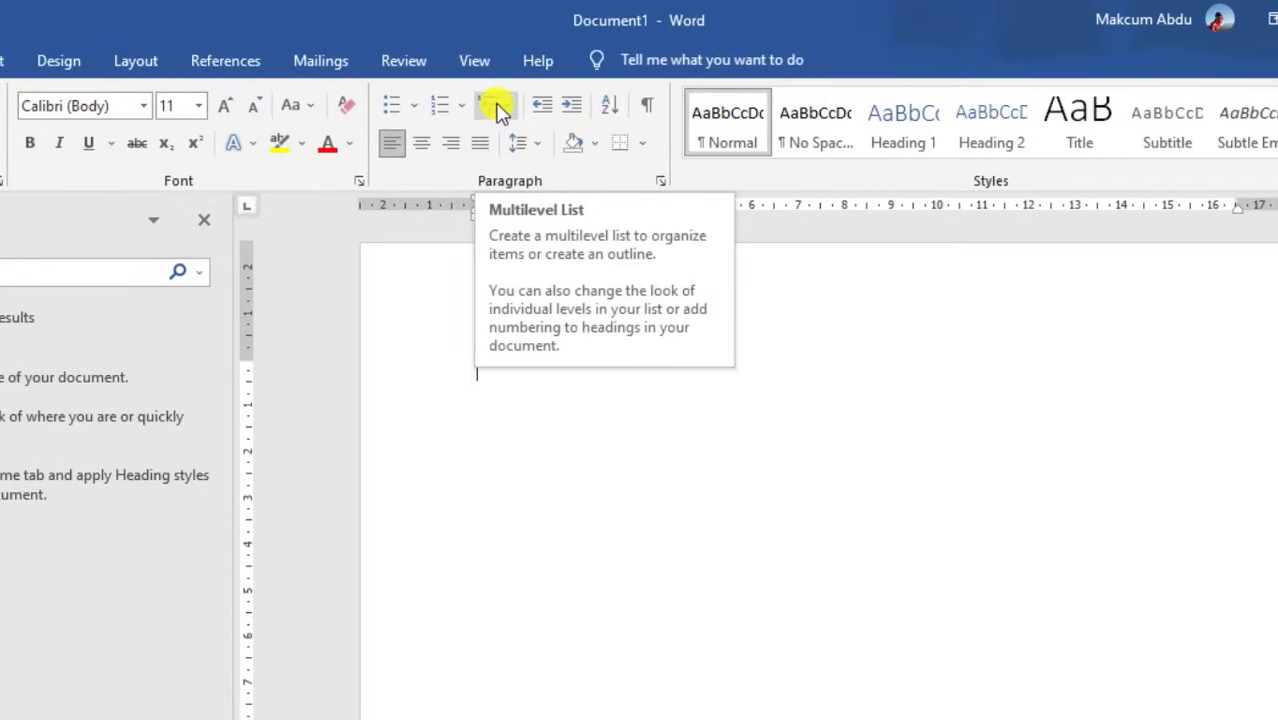
Define a new multilevel list with level 1 linked to Heading 1 and nothing after the number
click(497, 107)
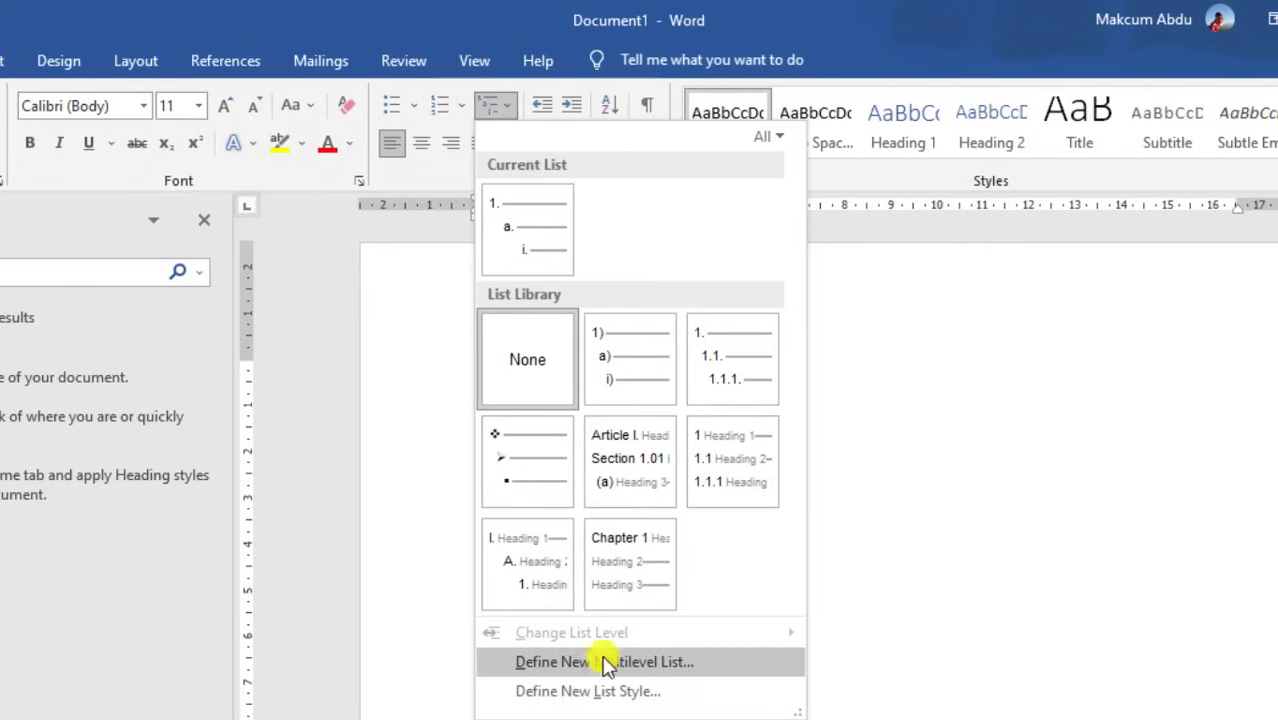
click(666, 666)
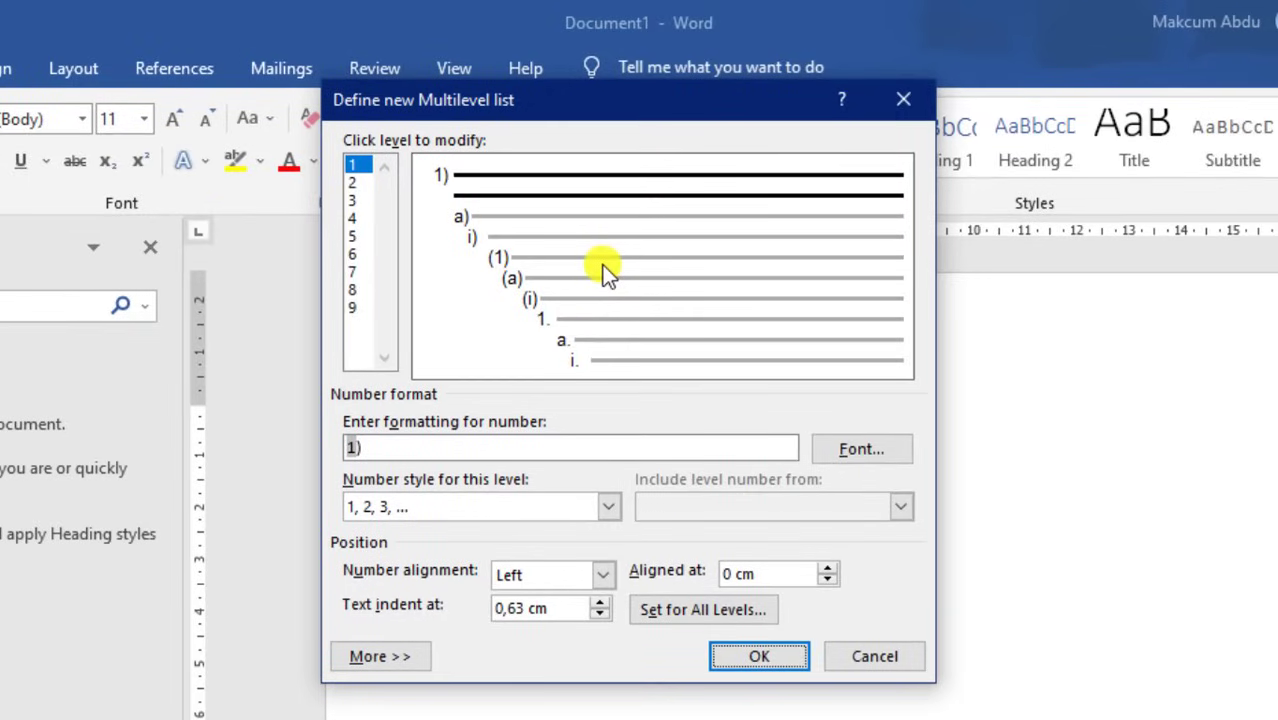
click(380, 656)
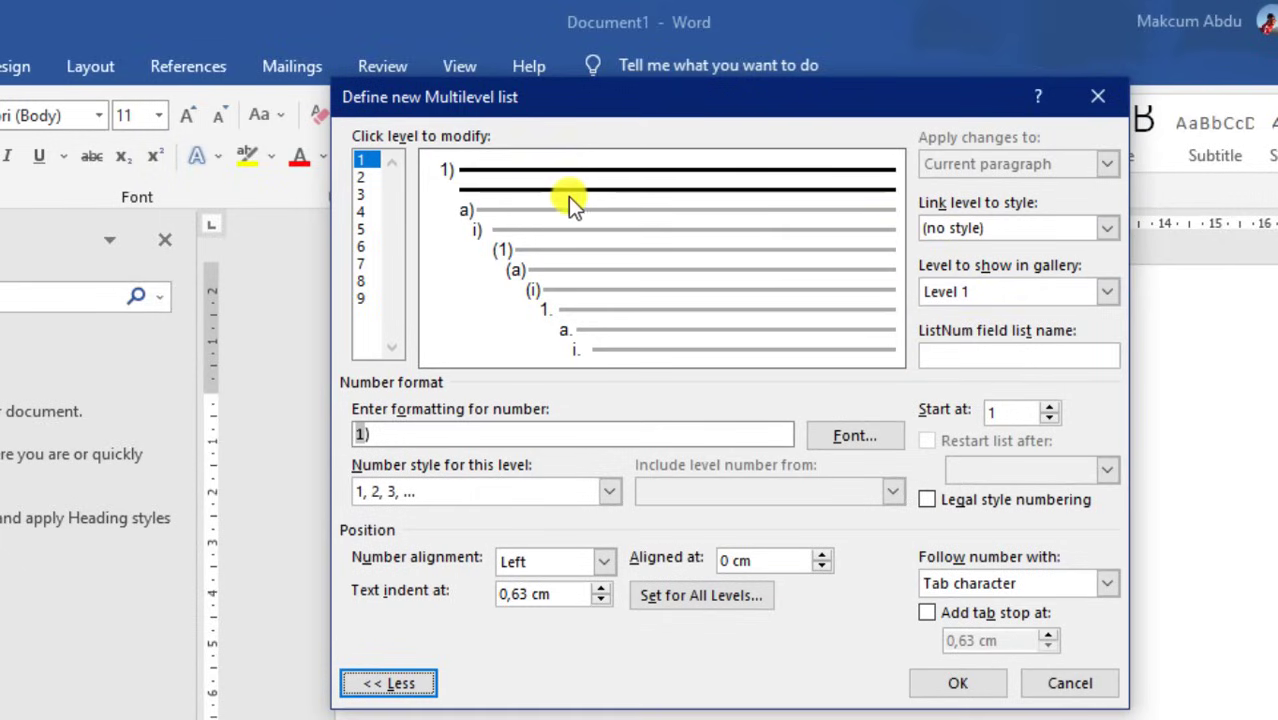
click(362, 160)
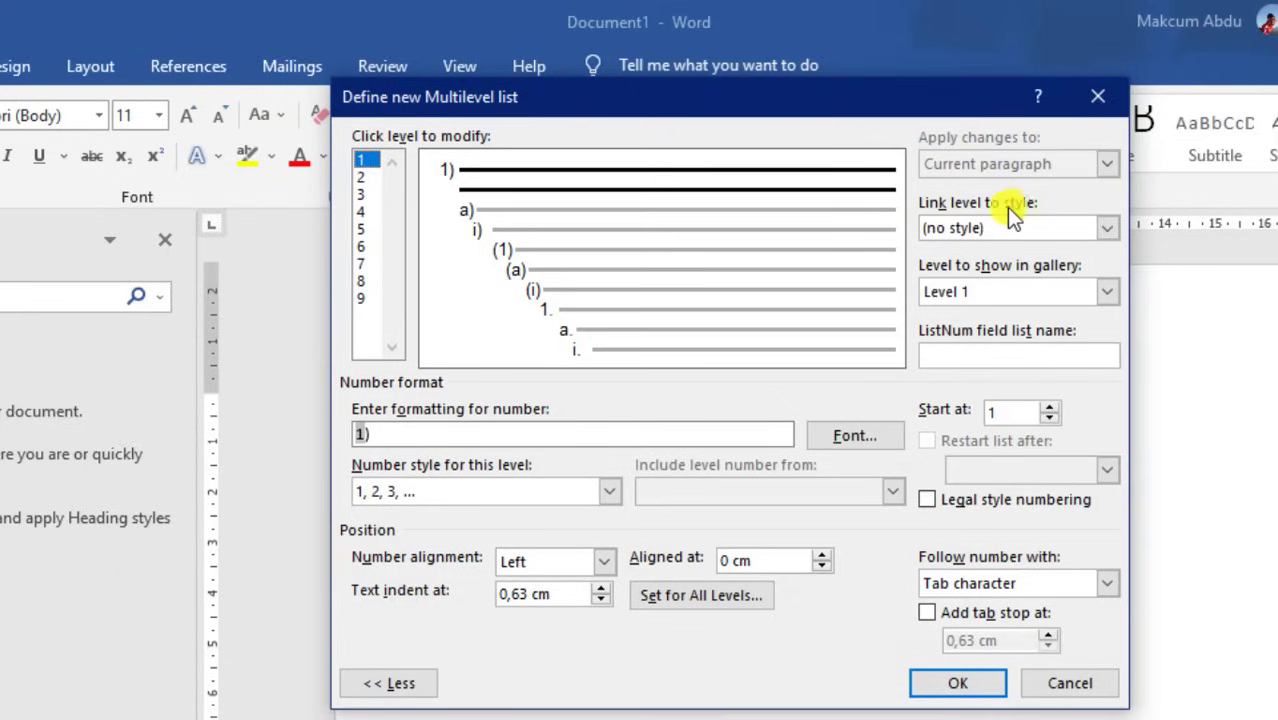
click(984, 229)
click(1105, 228)
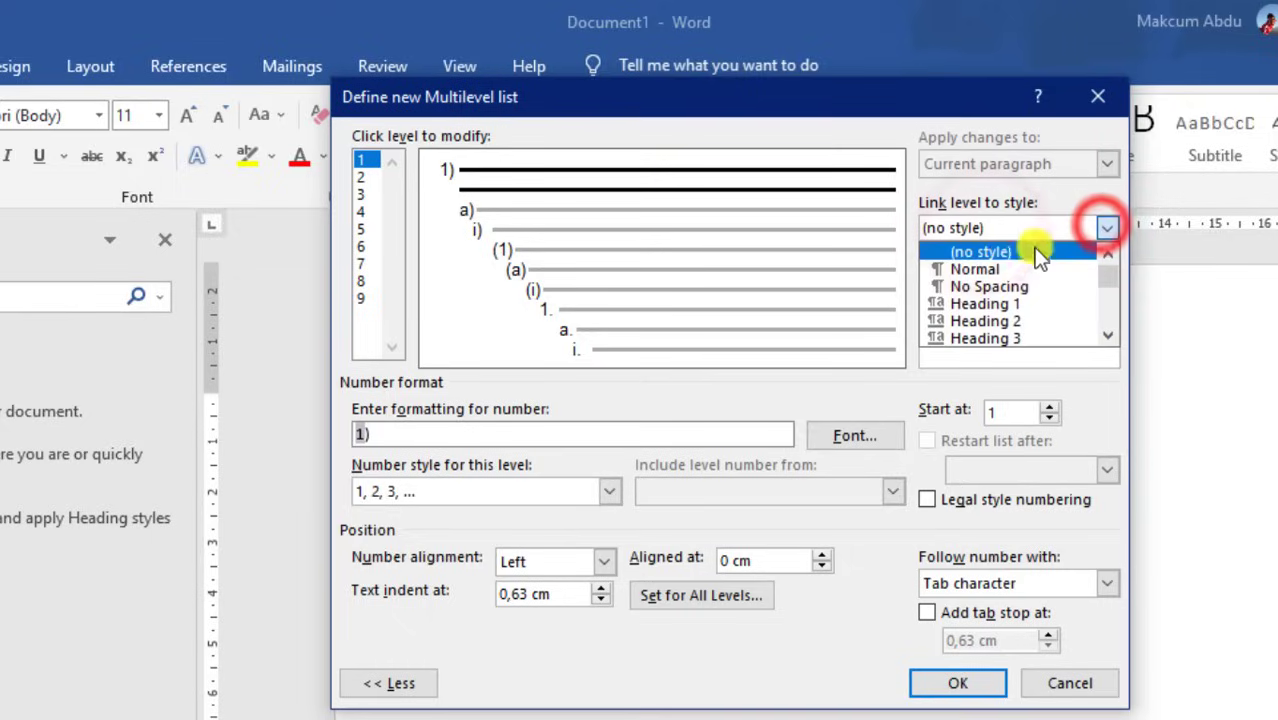
click(997, 300)
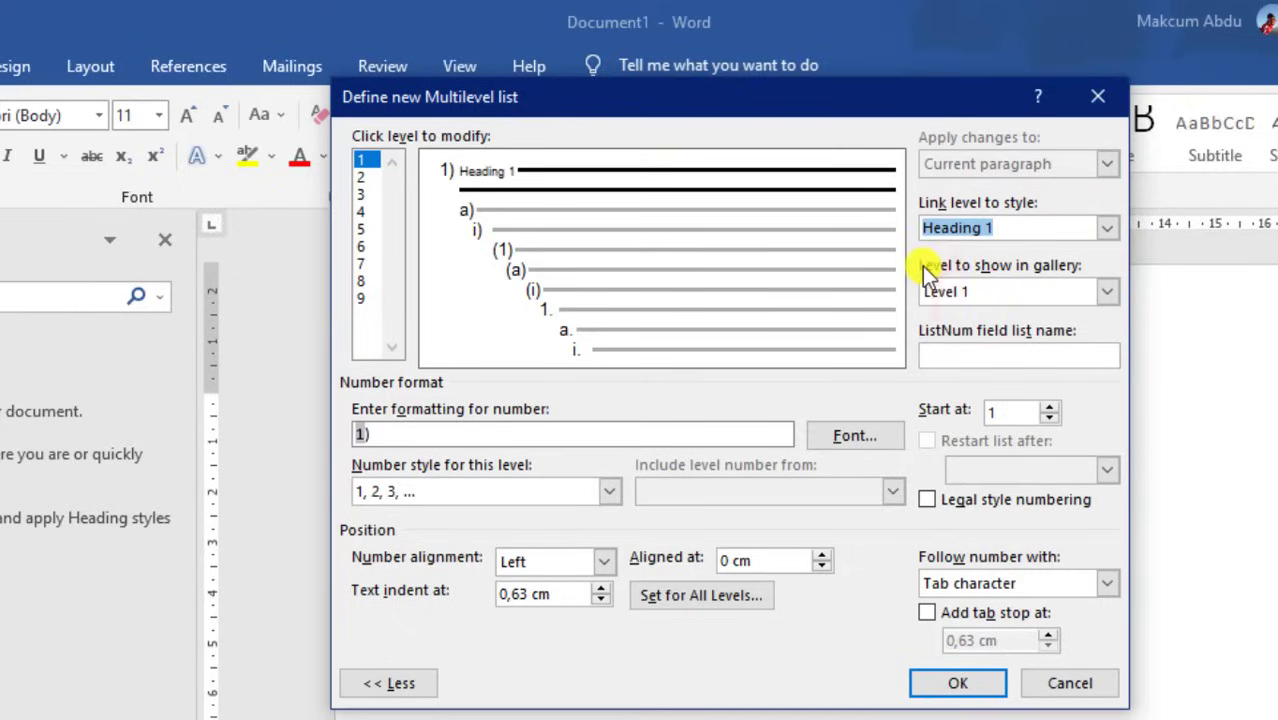
click(1016, 292)
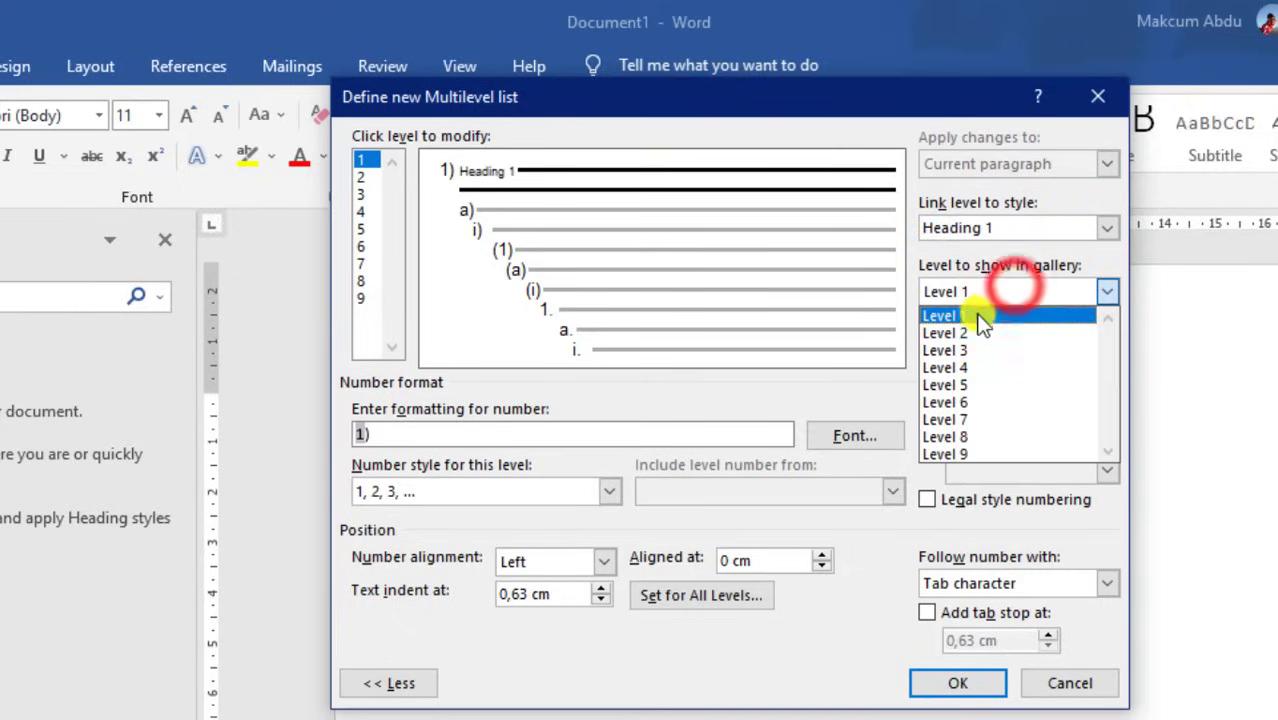
click(980, 313)
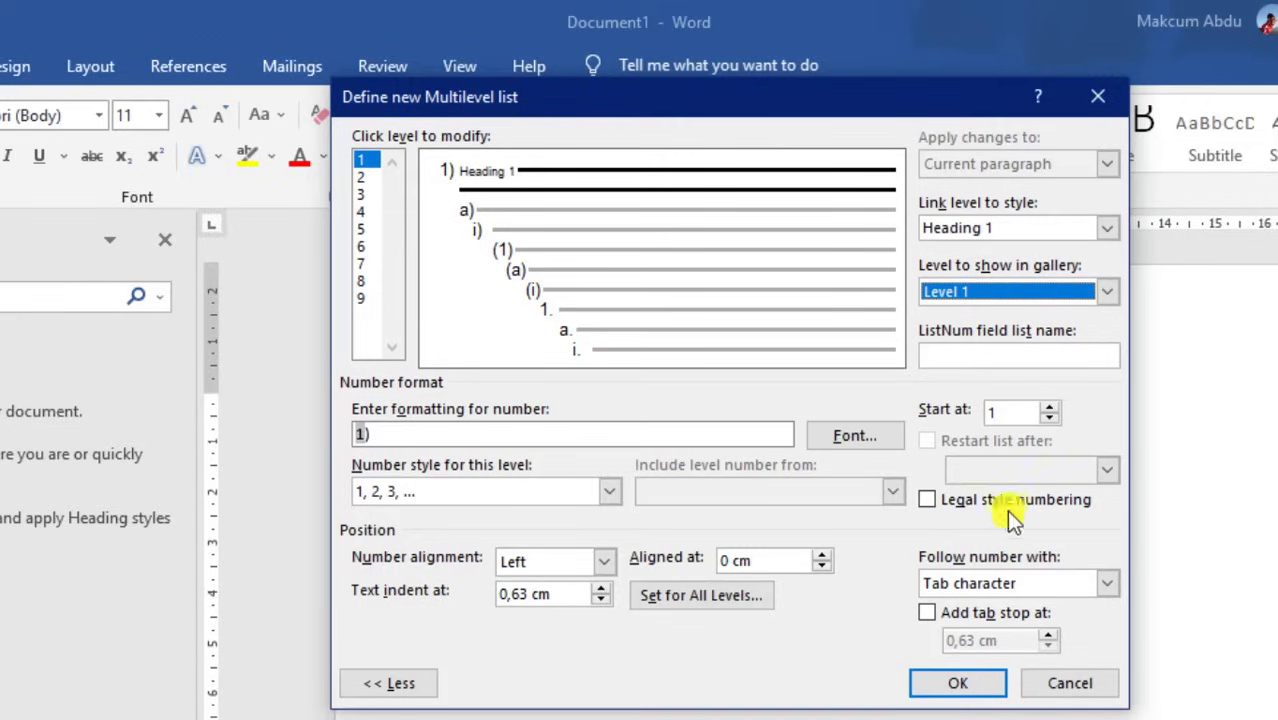
click(1002, 578)
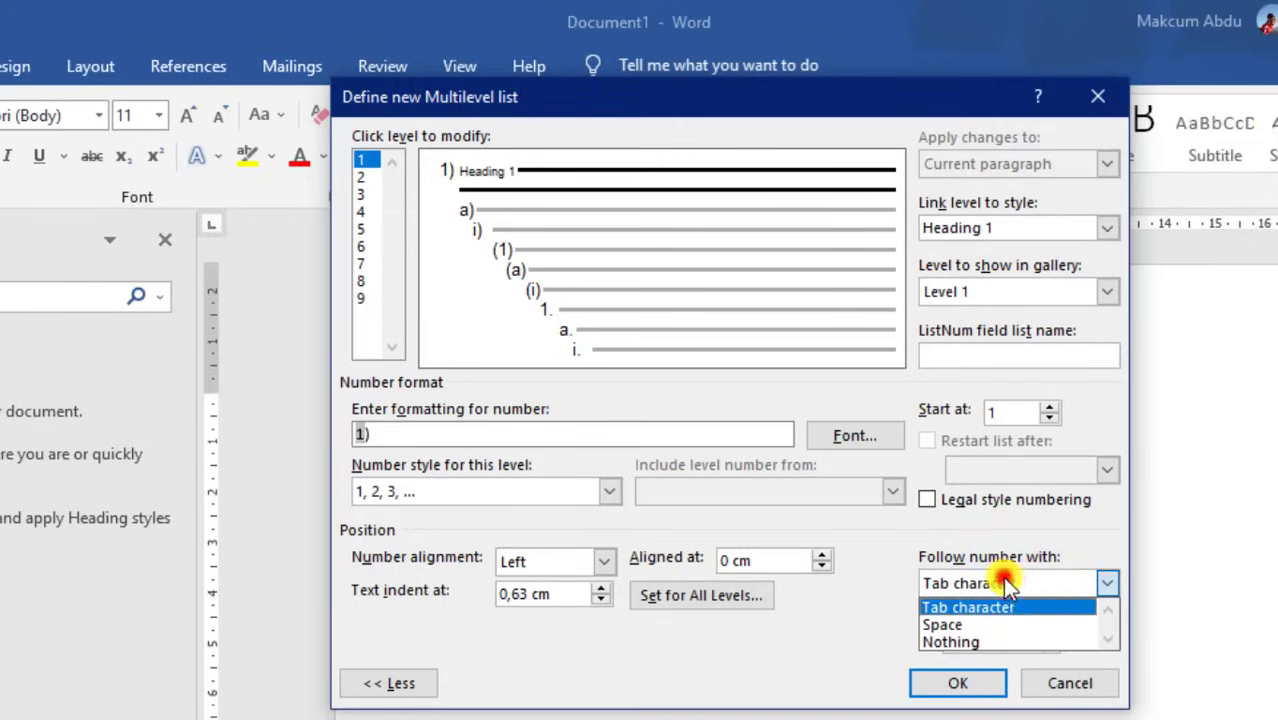
click(975, 646)
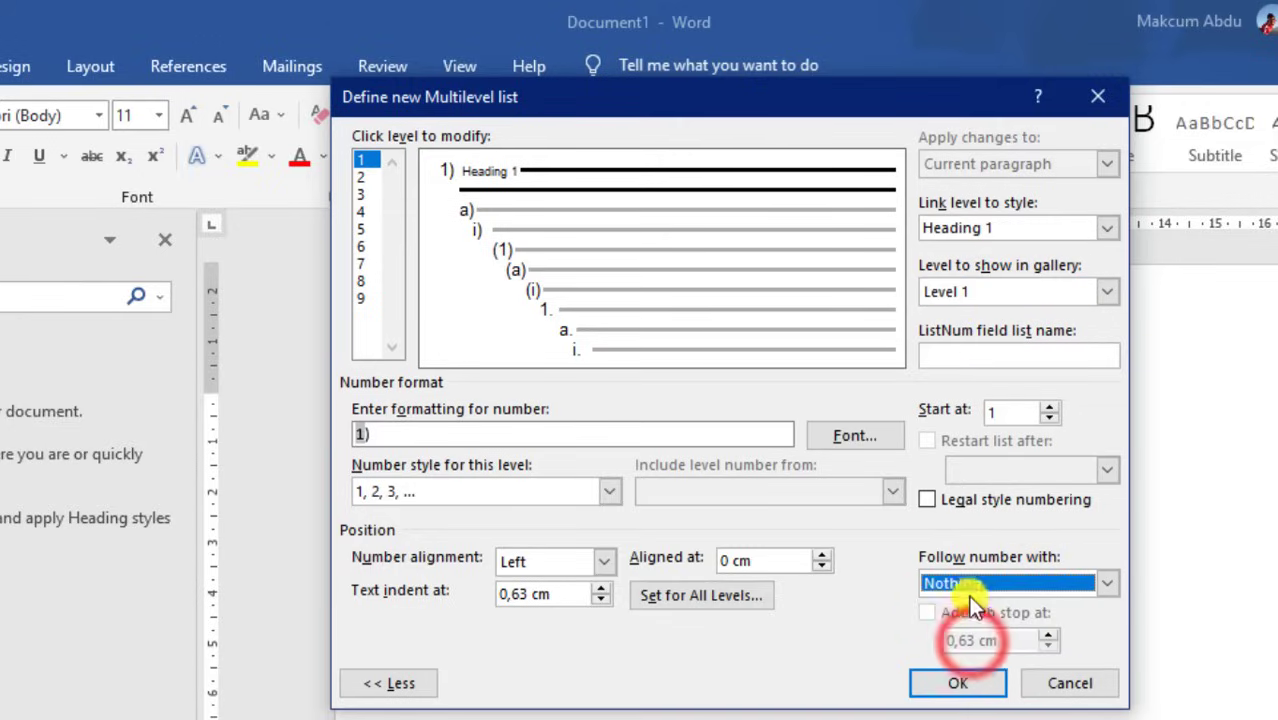
Format the level 1 number as 'BAB ' followed by I, II, III Roman numerals
click(433, 437)
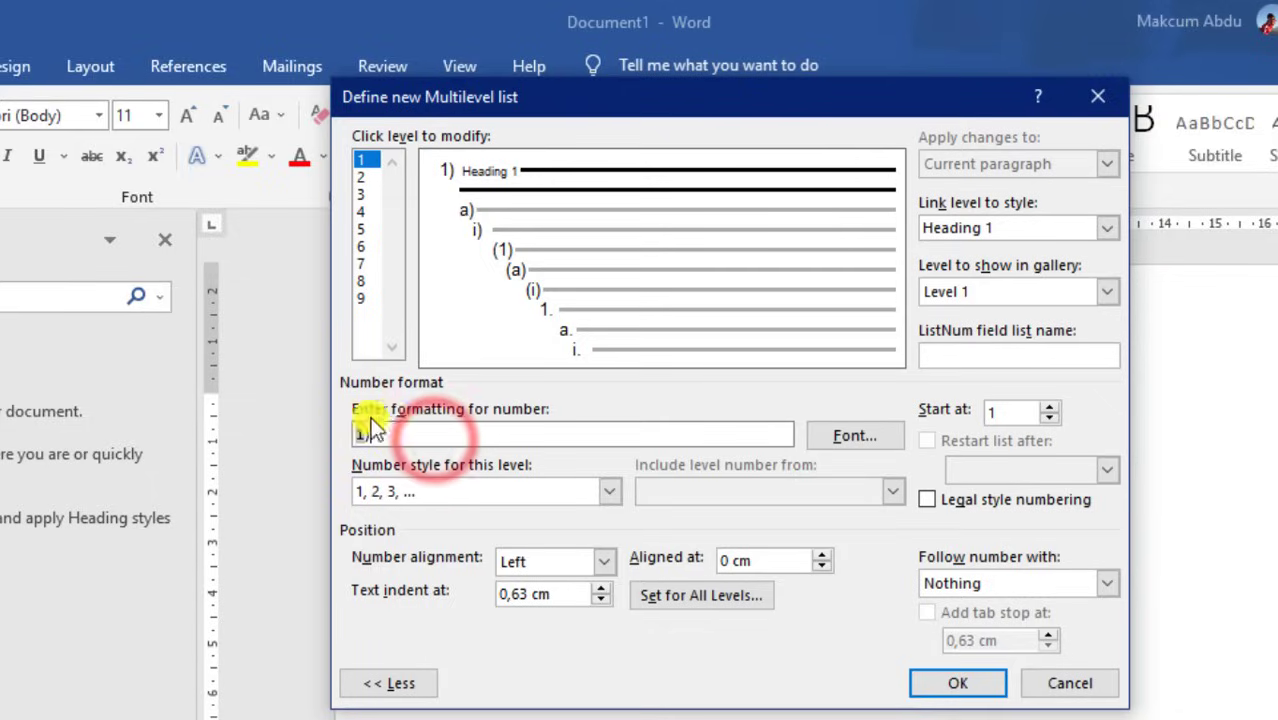
click(470, 430)
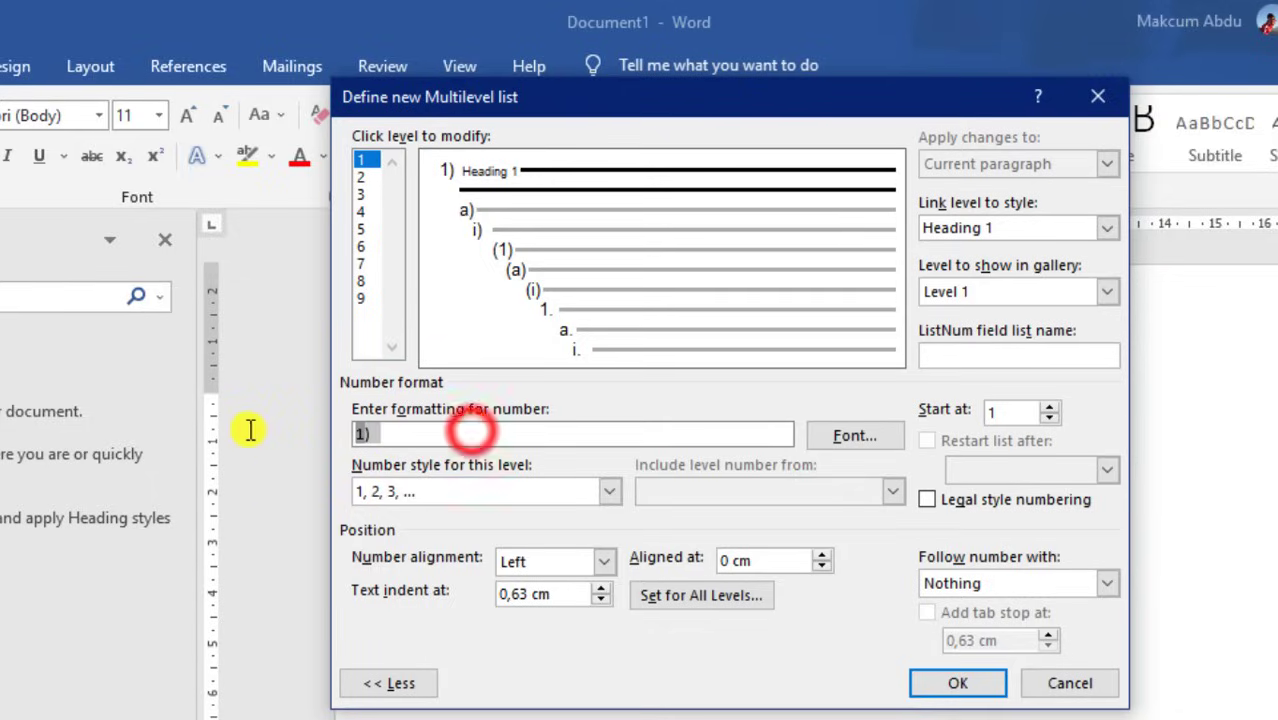
key(BackSpace)
key(BackSpace)
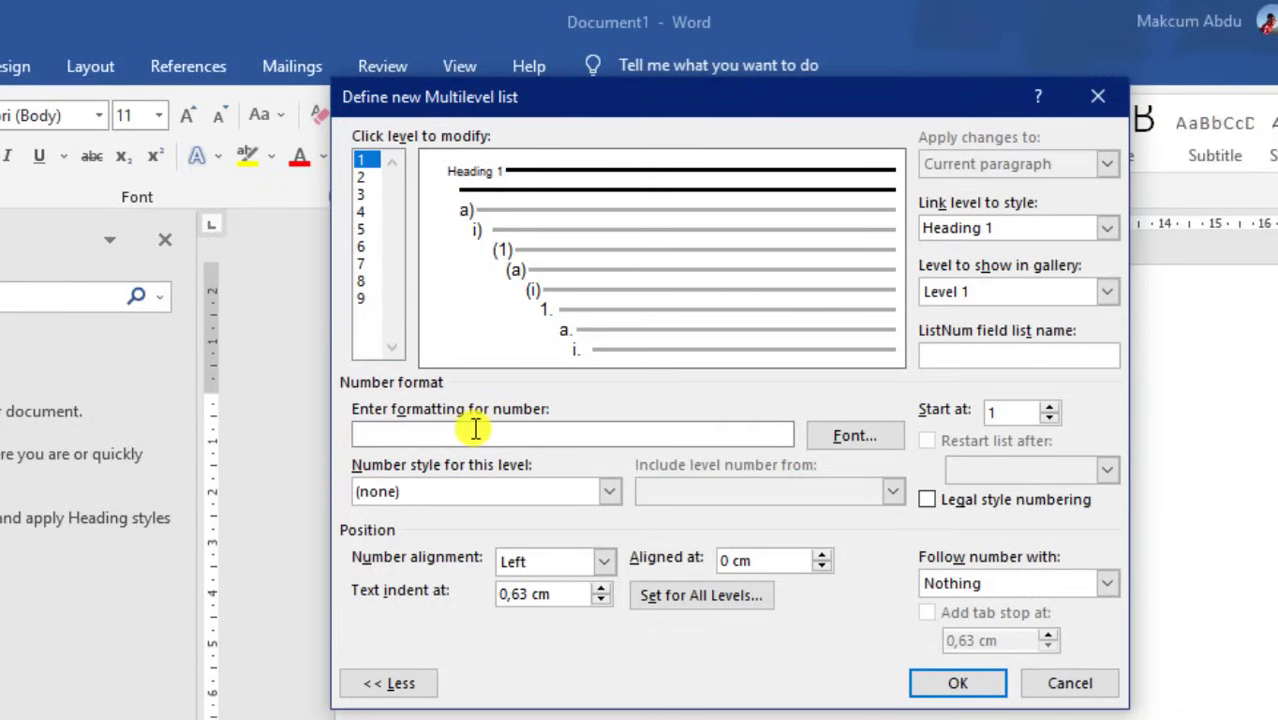
text(BAB)
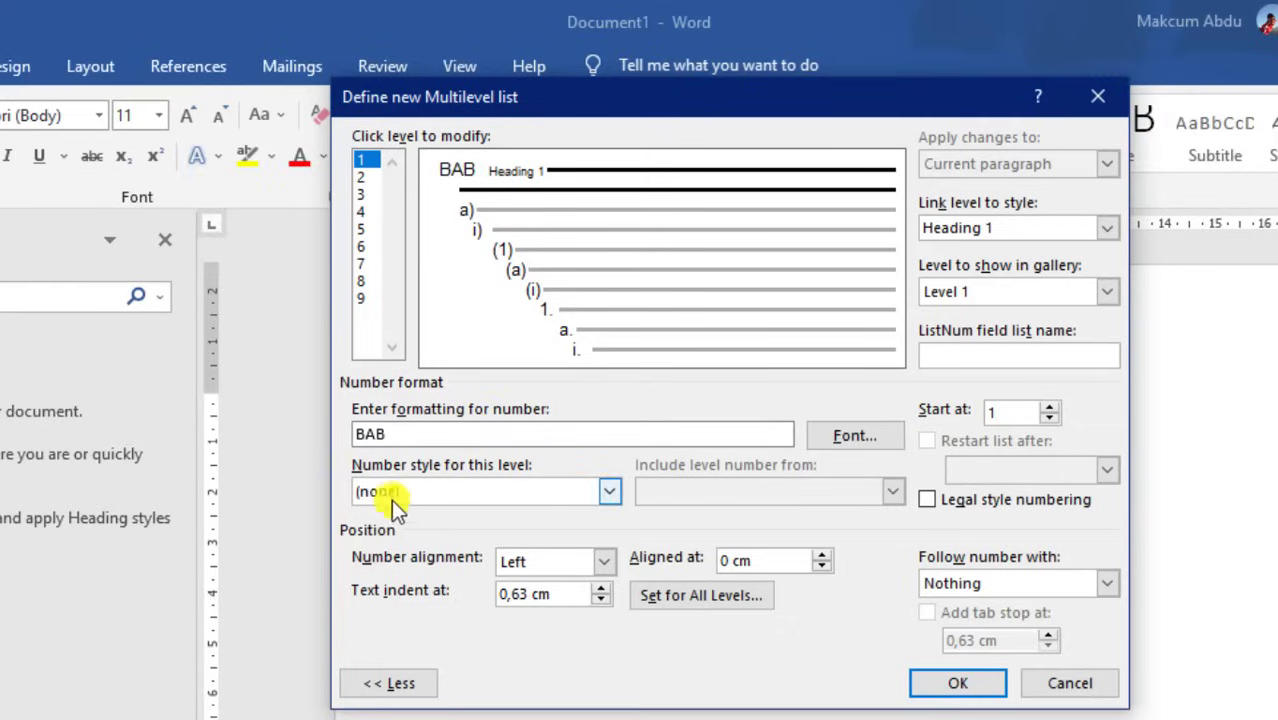
click(479, 488)
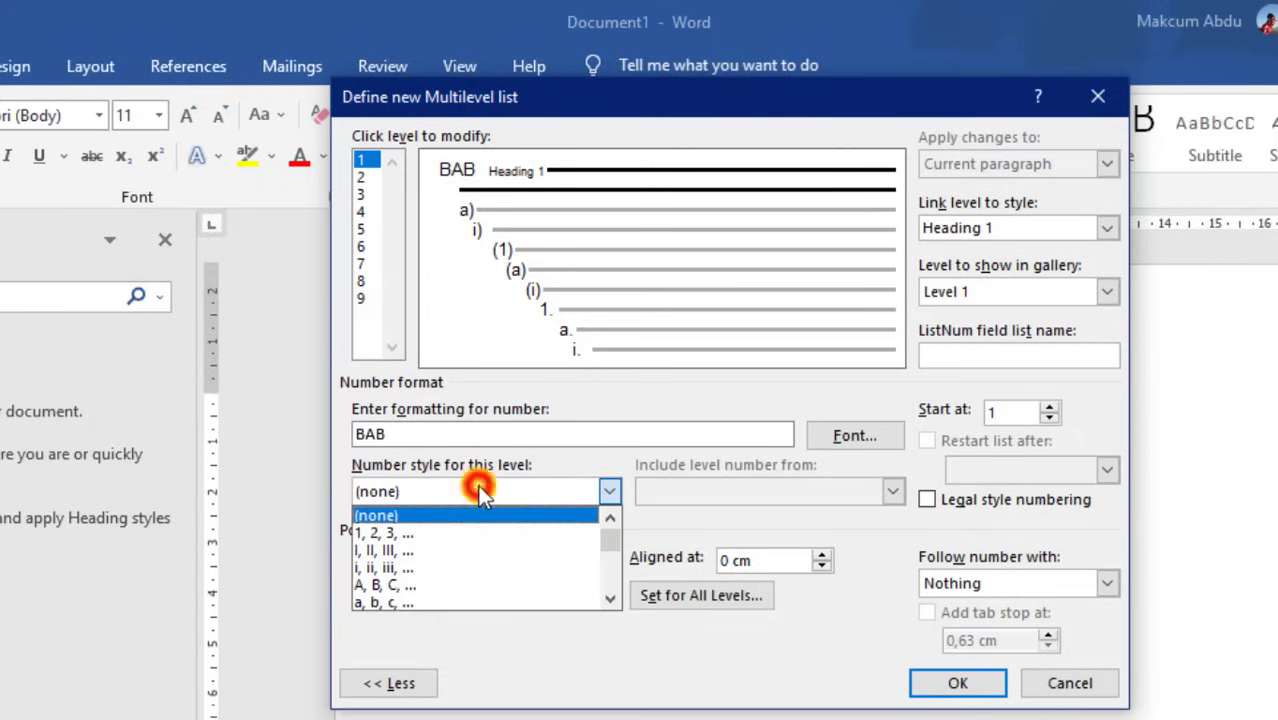
click(396, 548)
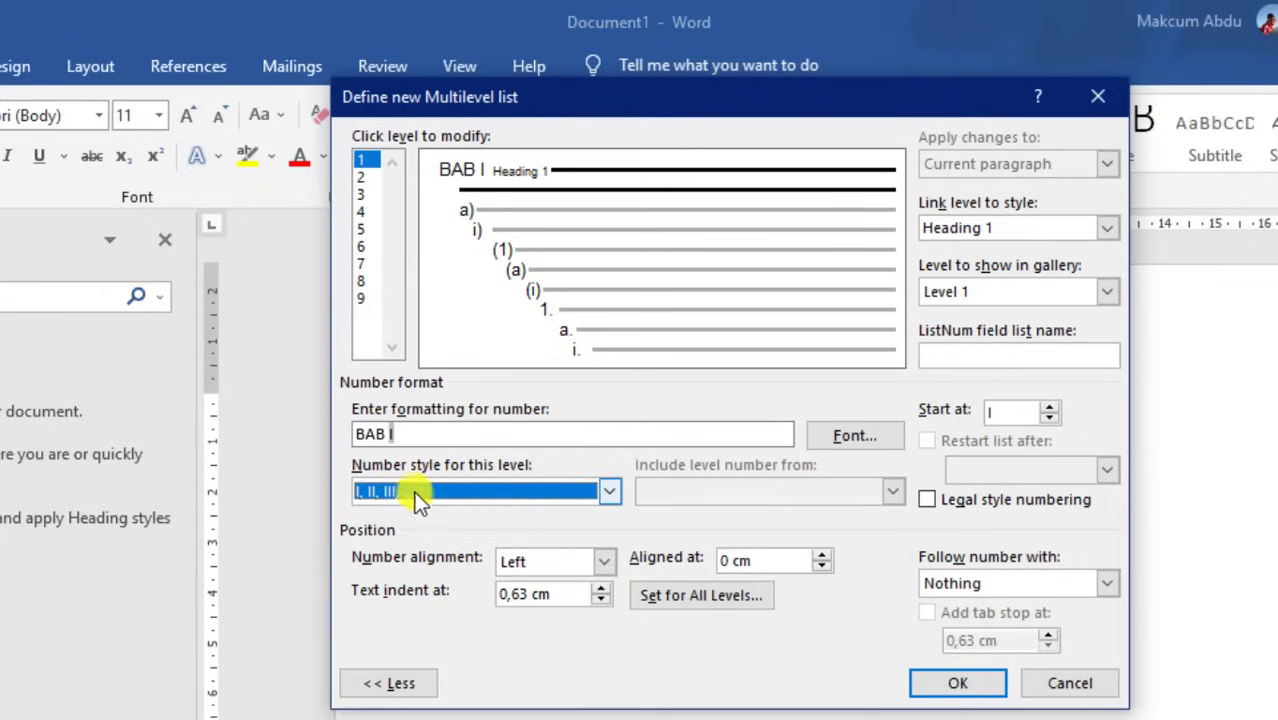
click(415, 492)
click(399, 530)
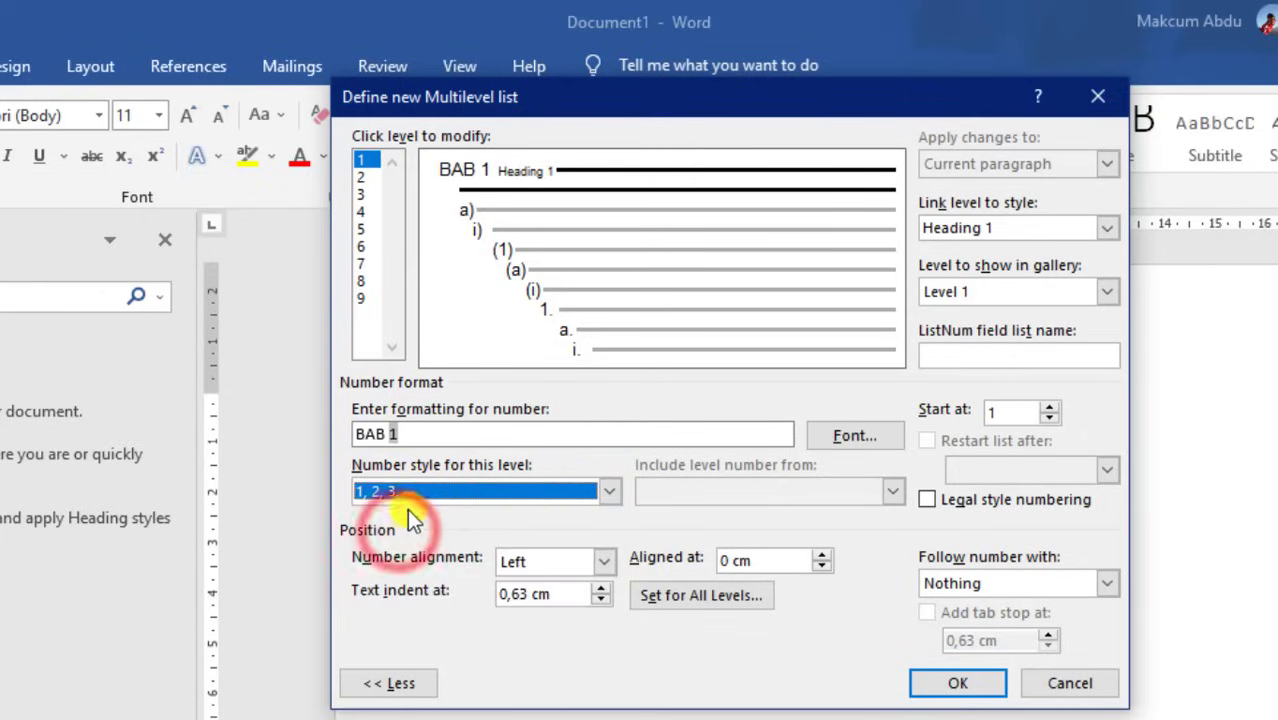
click(431, 494)
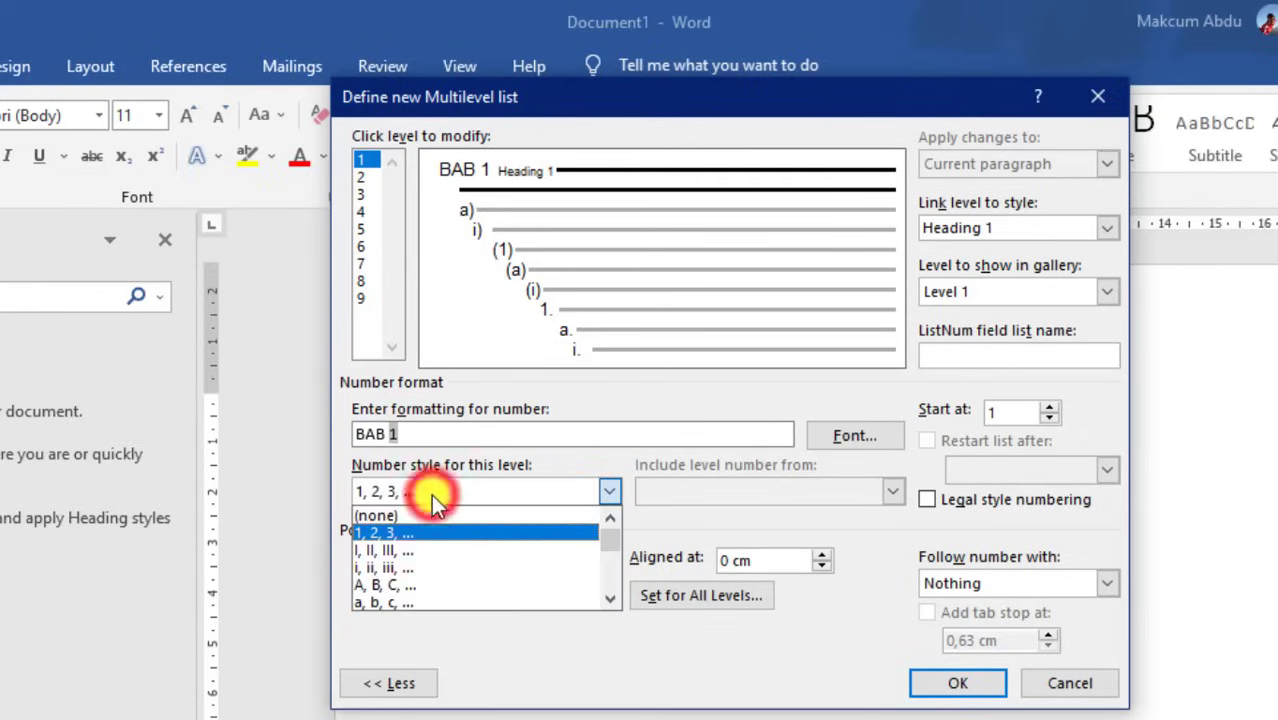
click(408, 549)
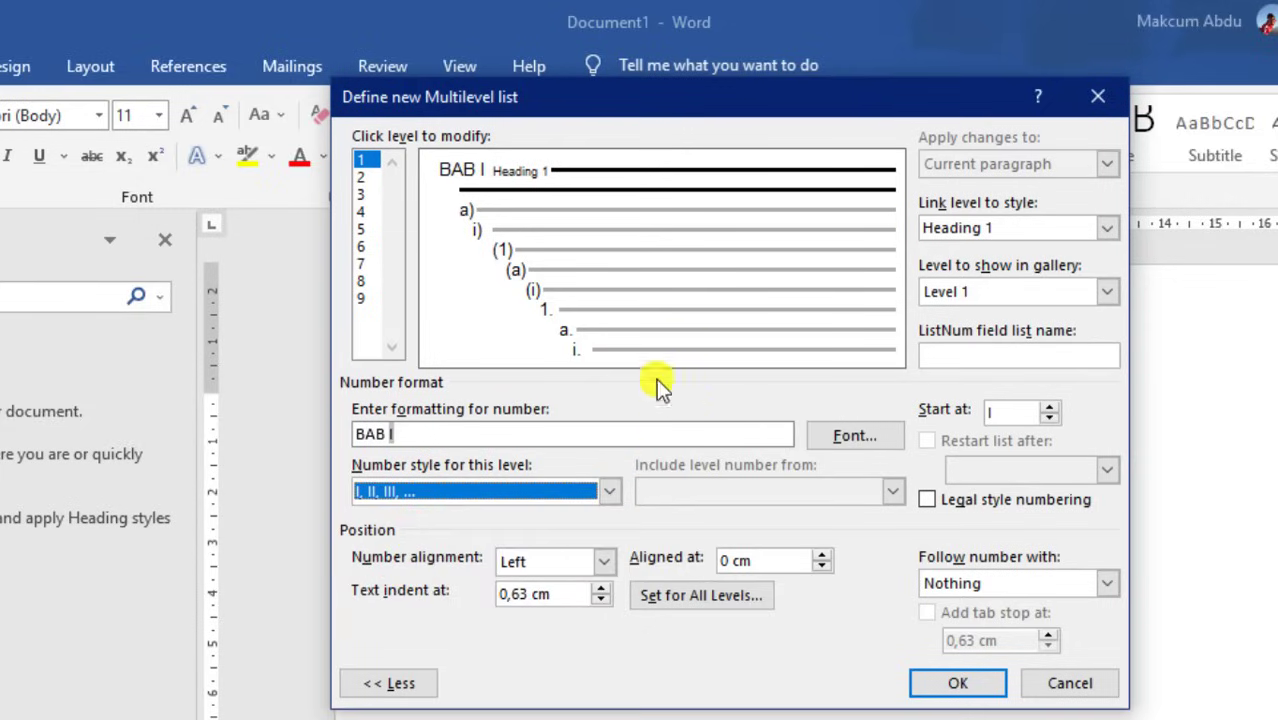
click(363, 176)
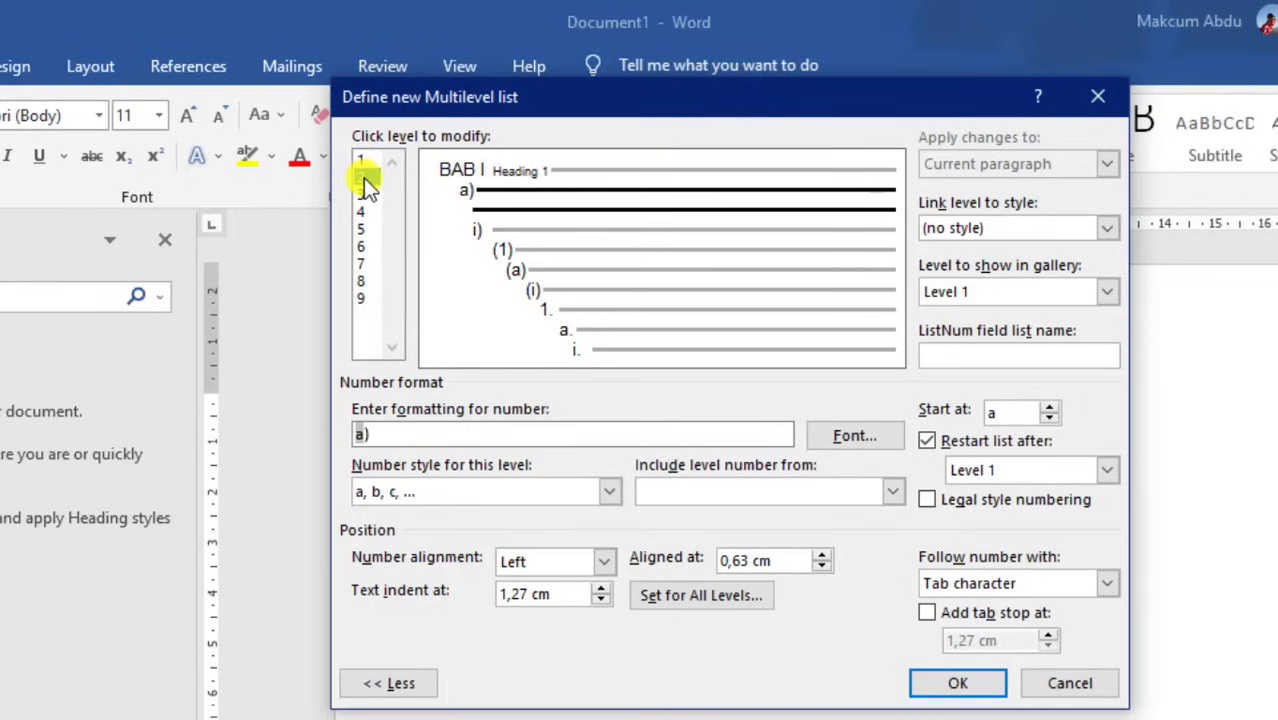
Link list level 2 to Heading 2, show it at gallery level 2, follow with a space
click(968, 226)
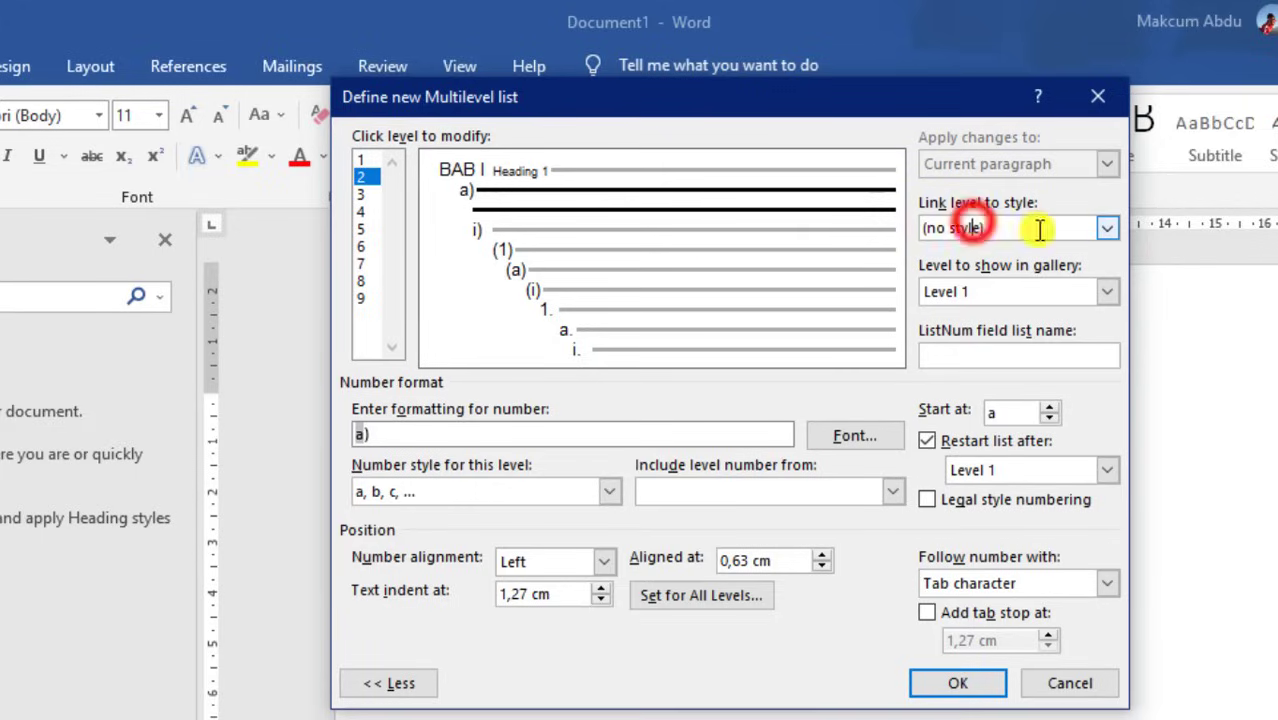
click(1110, 226)
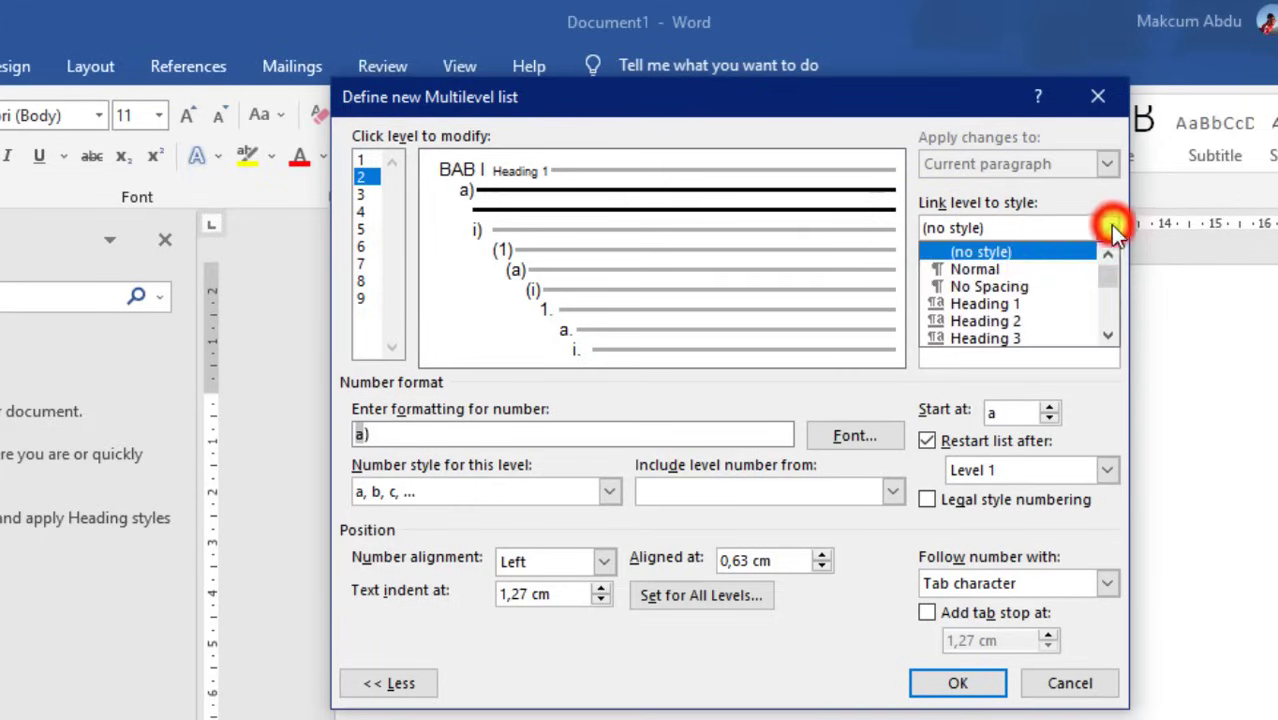
click(1013, 318)
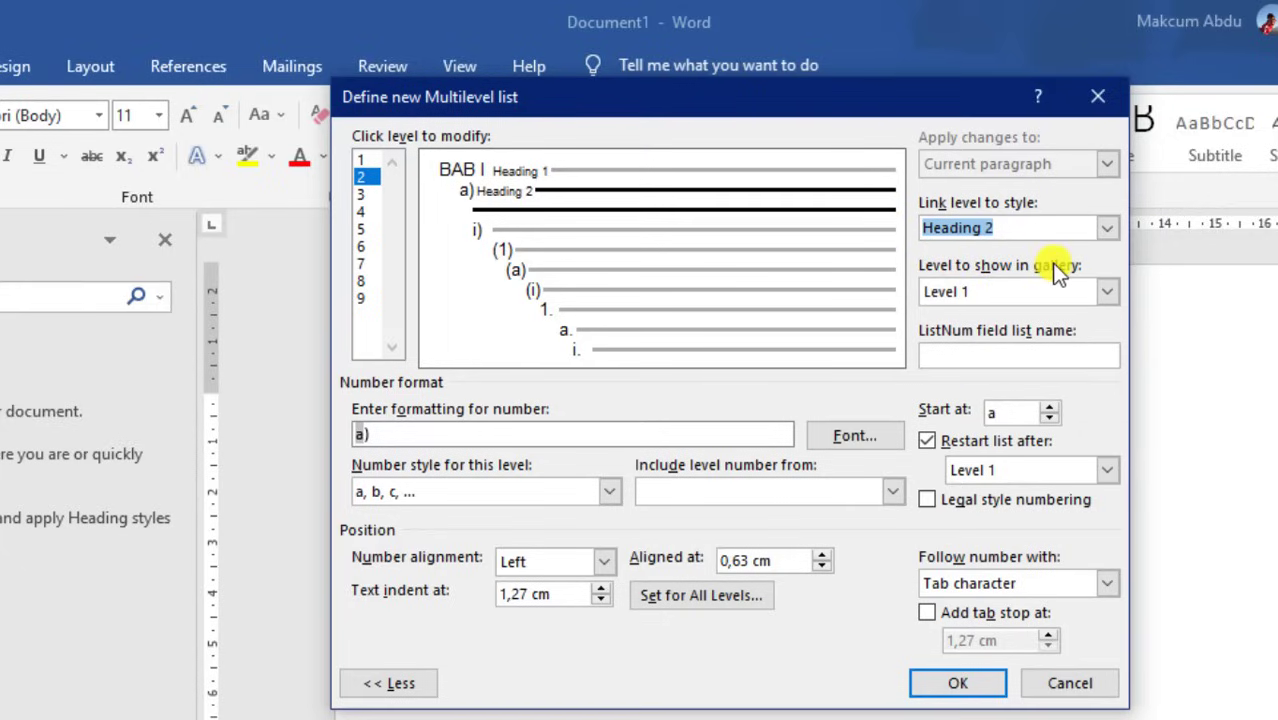
click(1104, 290)
click(965, 330)
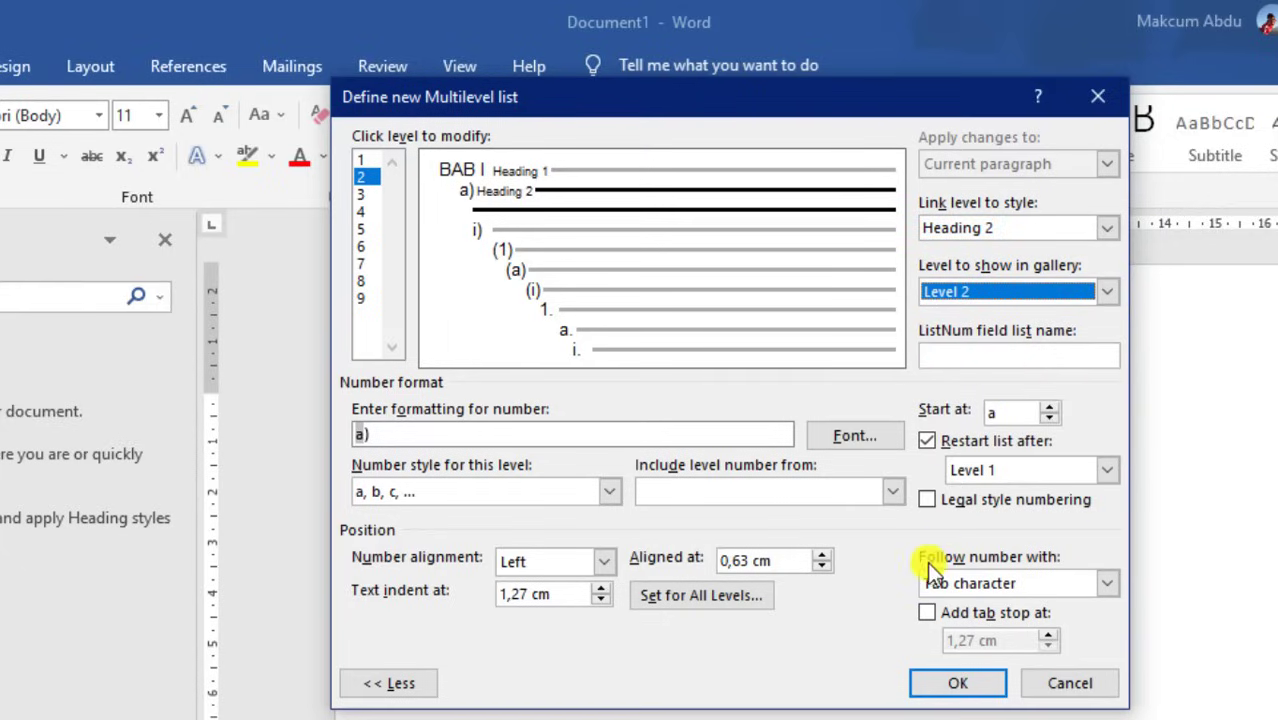
click(1100, 583)
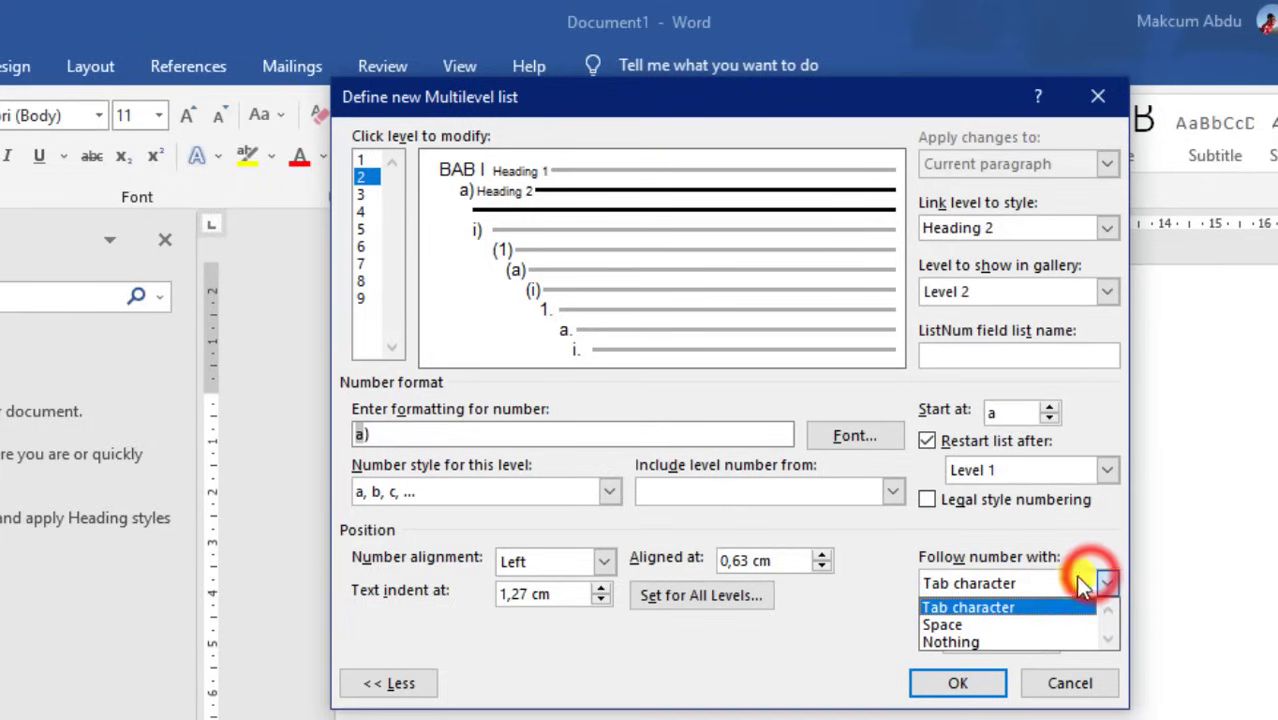
click(958, 628)
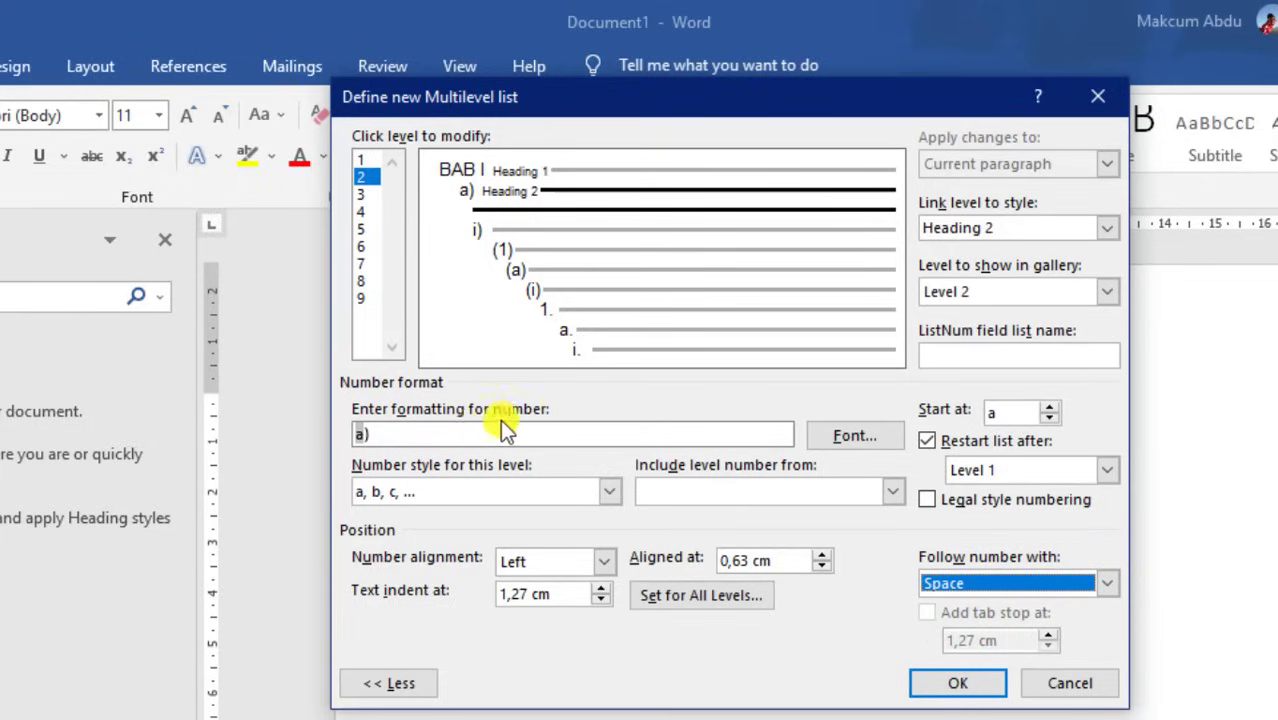
Format level 2 as chapter number plus Arabic digit with legal style, giving 1.1
click(455, 432)
key(BackSpace)
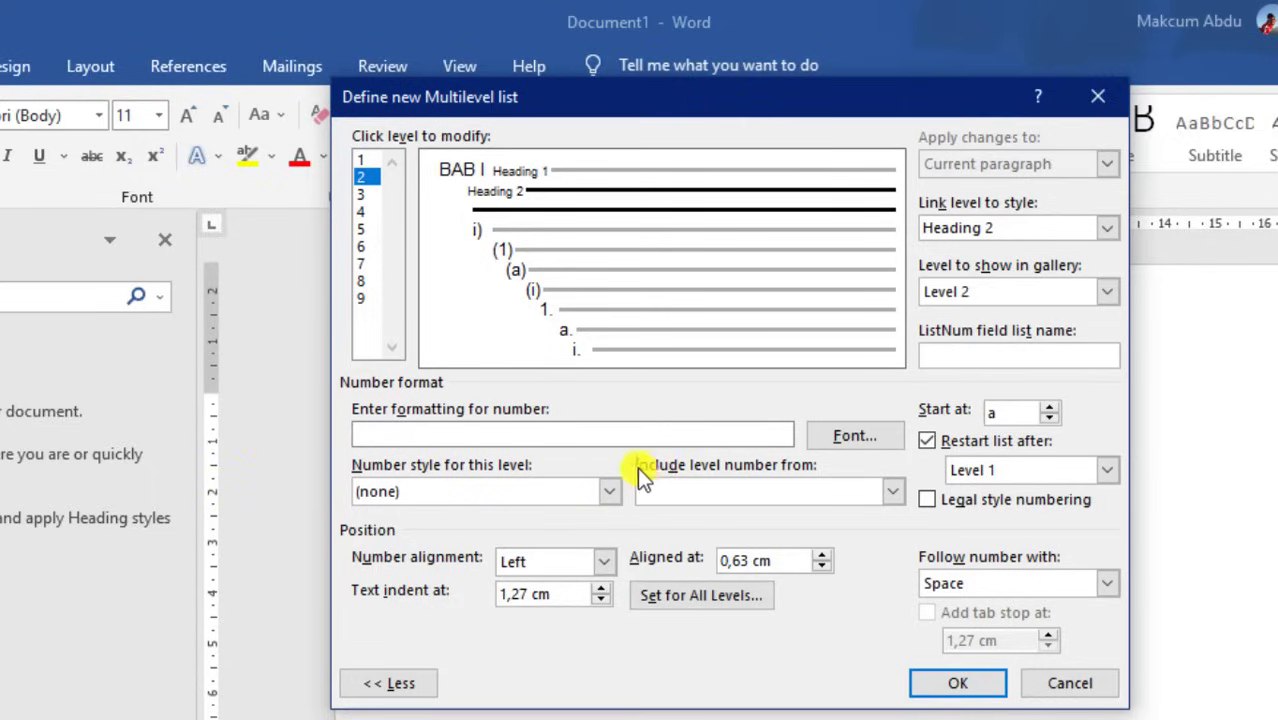
click(892, 492)
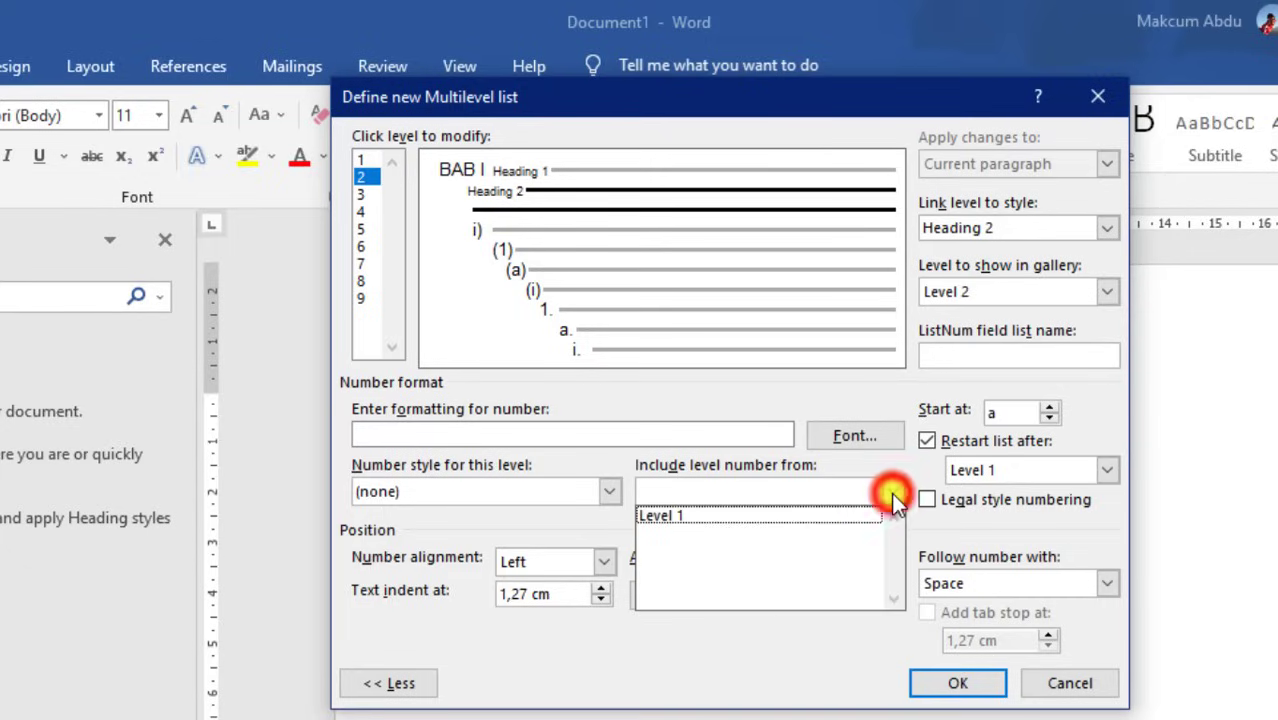
click(661, 517)
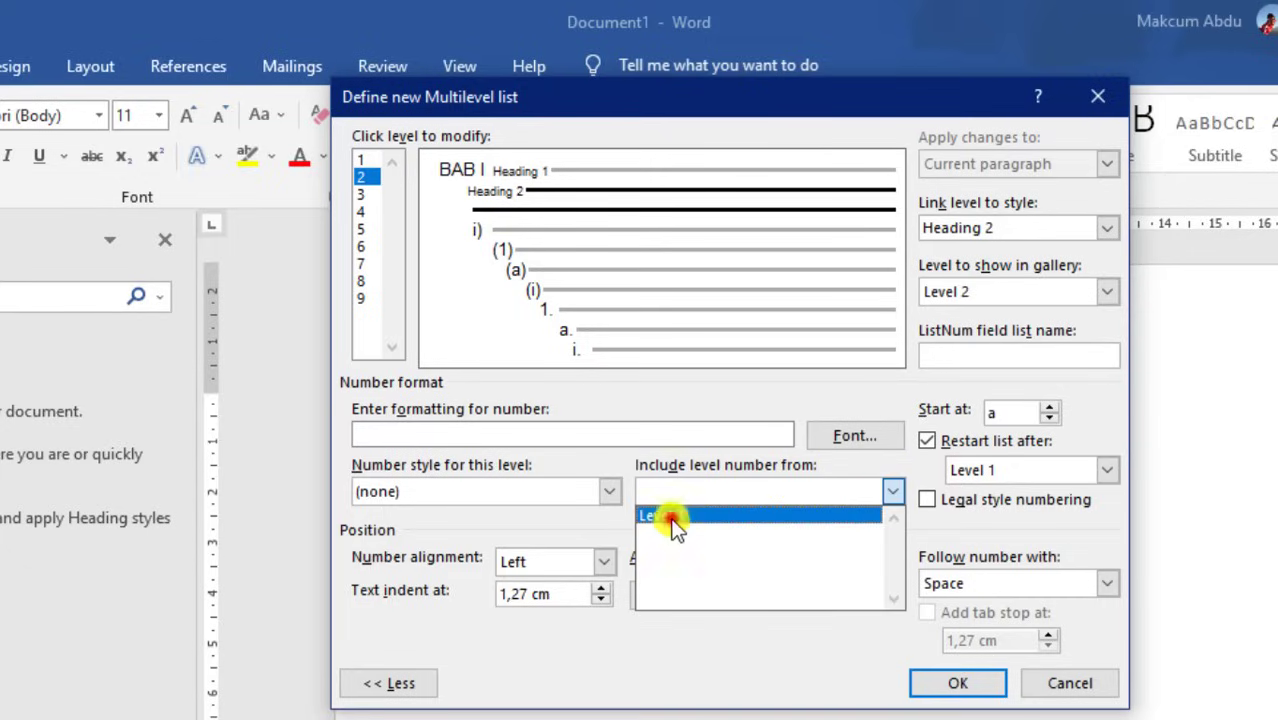
click(373, 437)
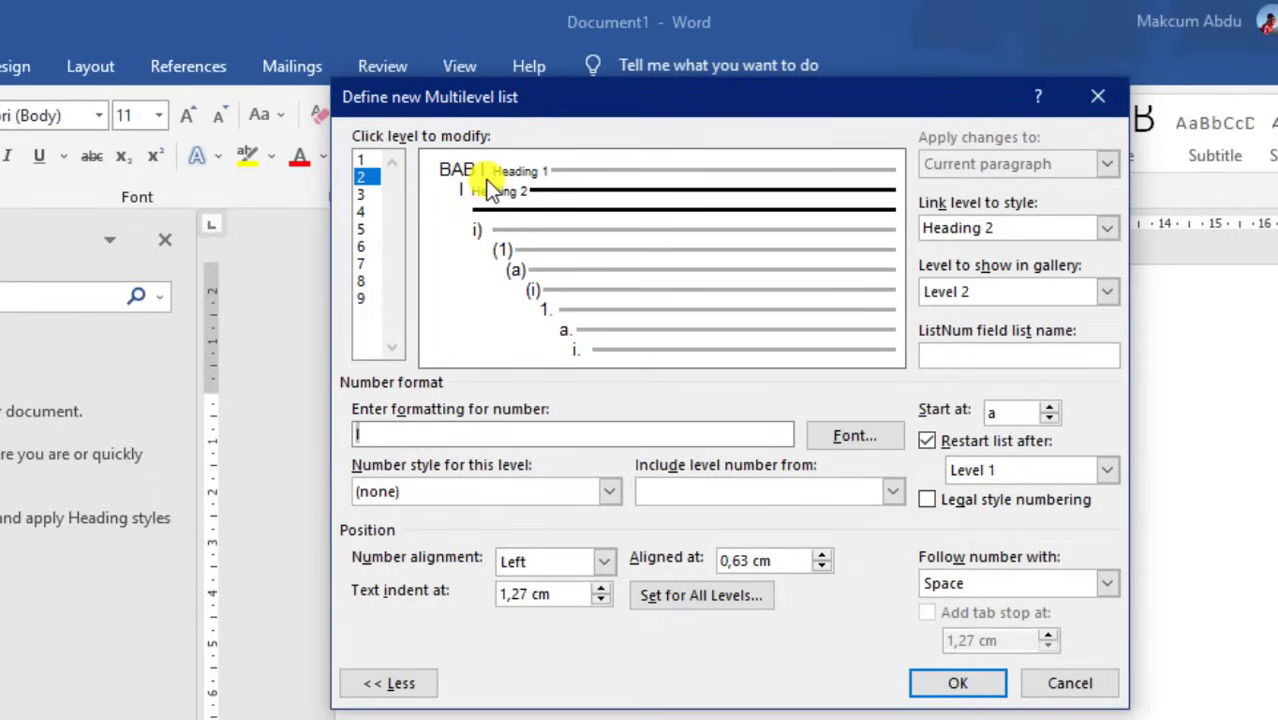
click(383, 435)
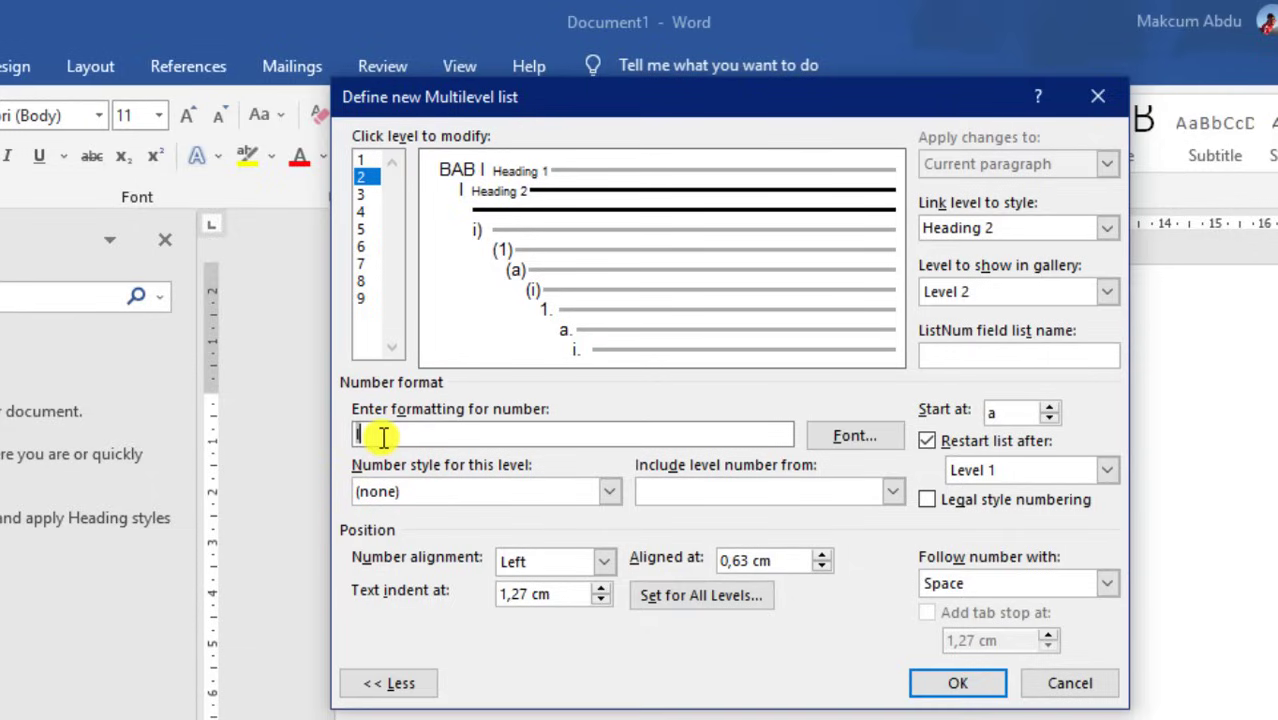
text(.)
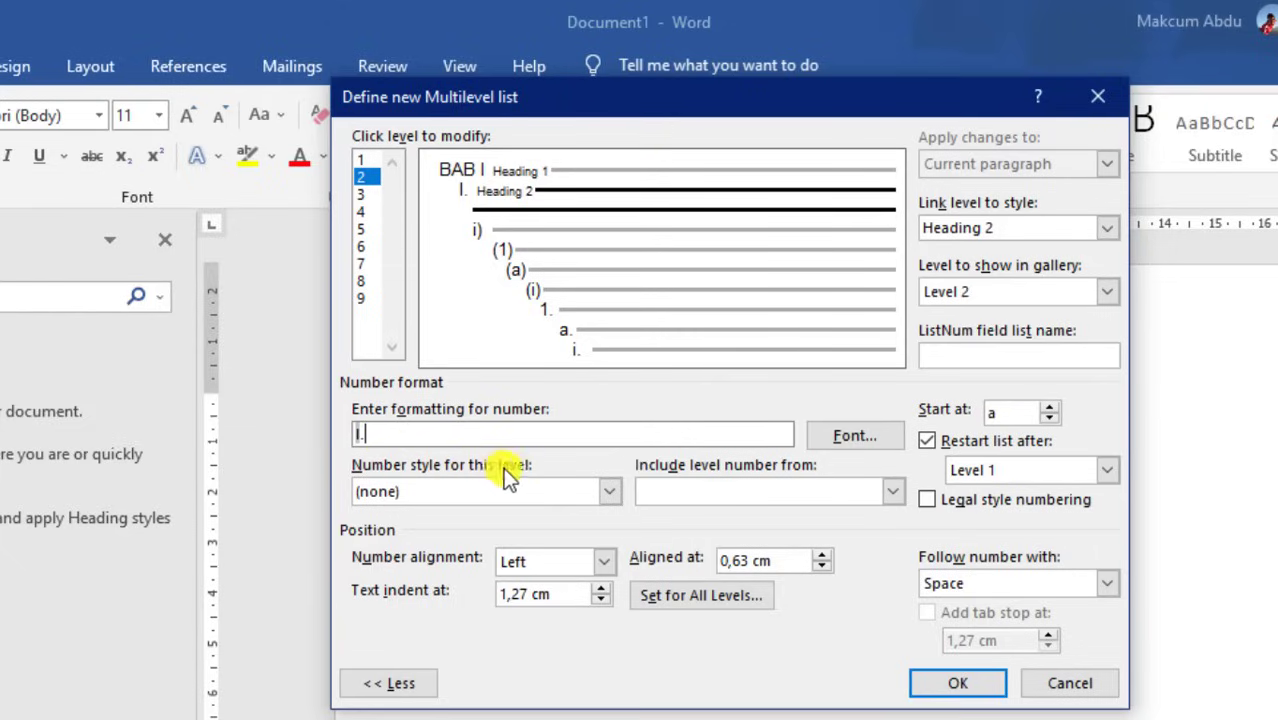
click(561, 488)
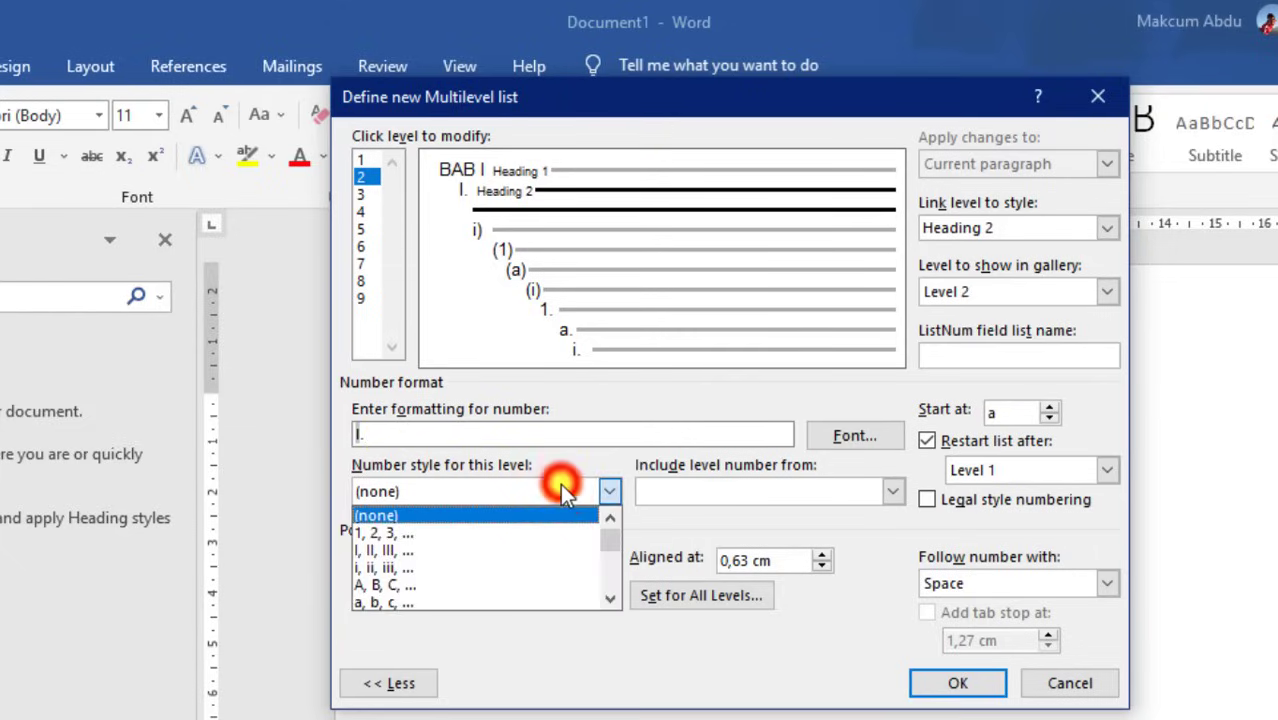
click(395, 536)
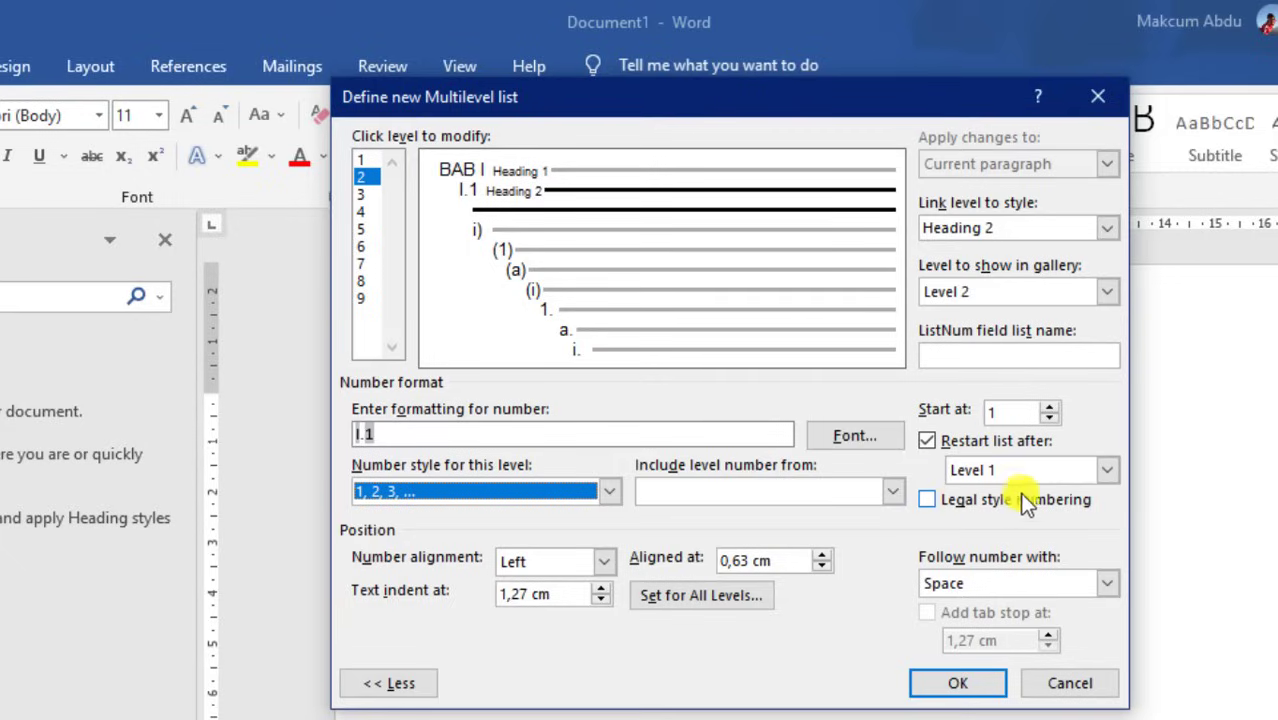
click(929, 499)
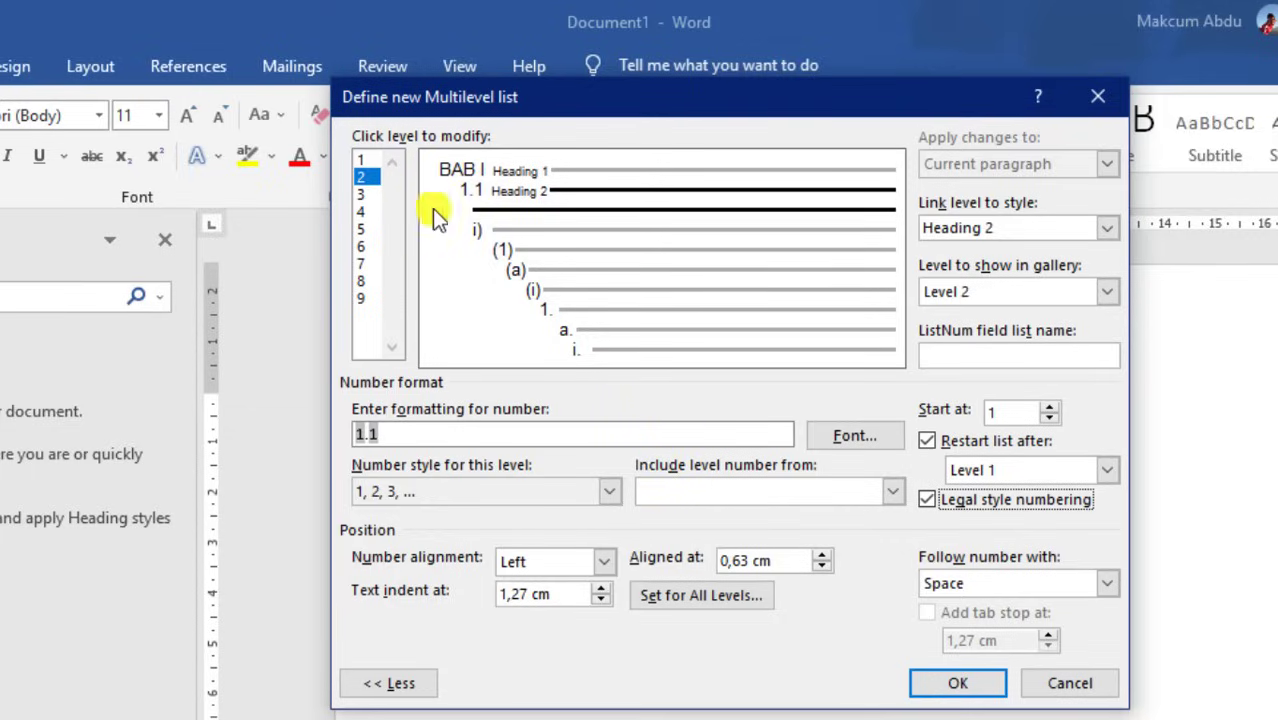
click(363, 194)
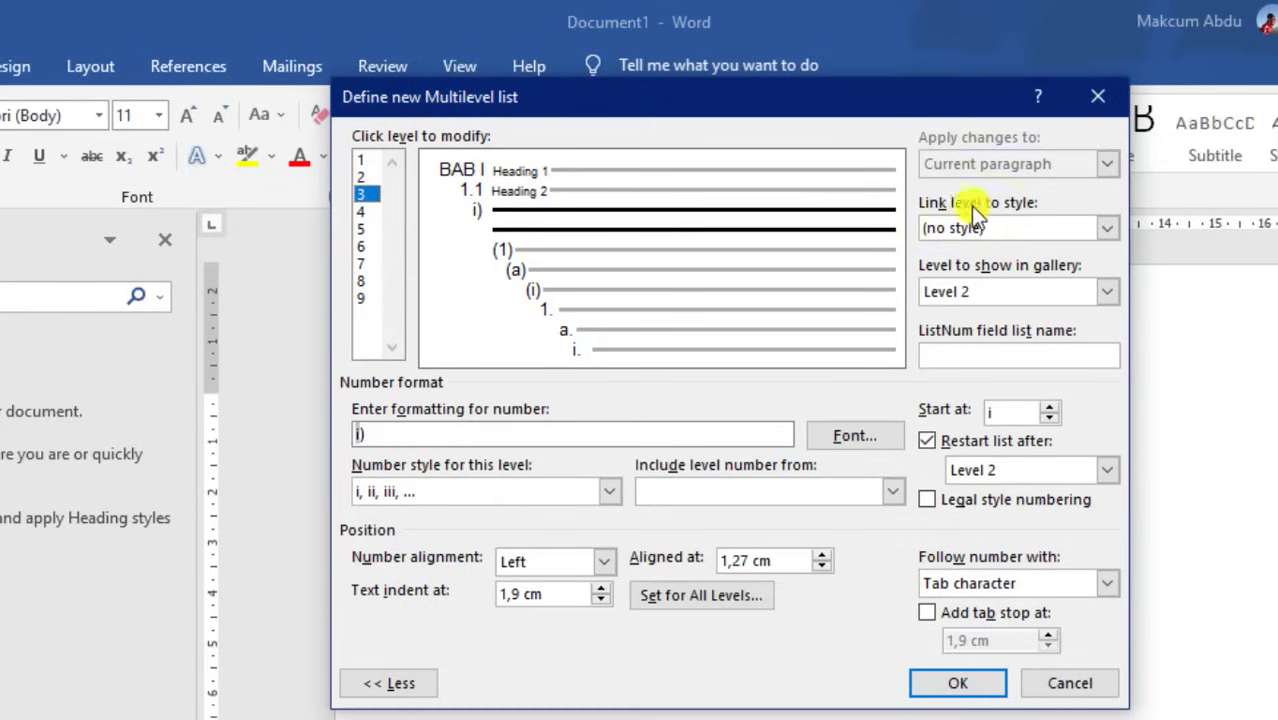
Link list level 3 to Heading 3, show it at gallery level 3, follow with a space
click(1106, 228)
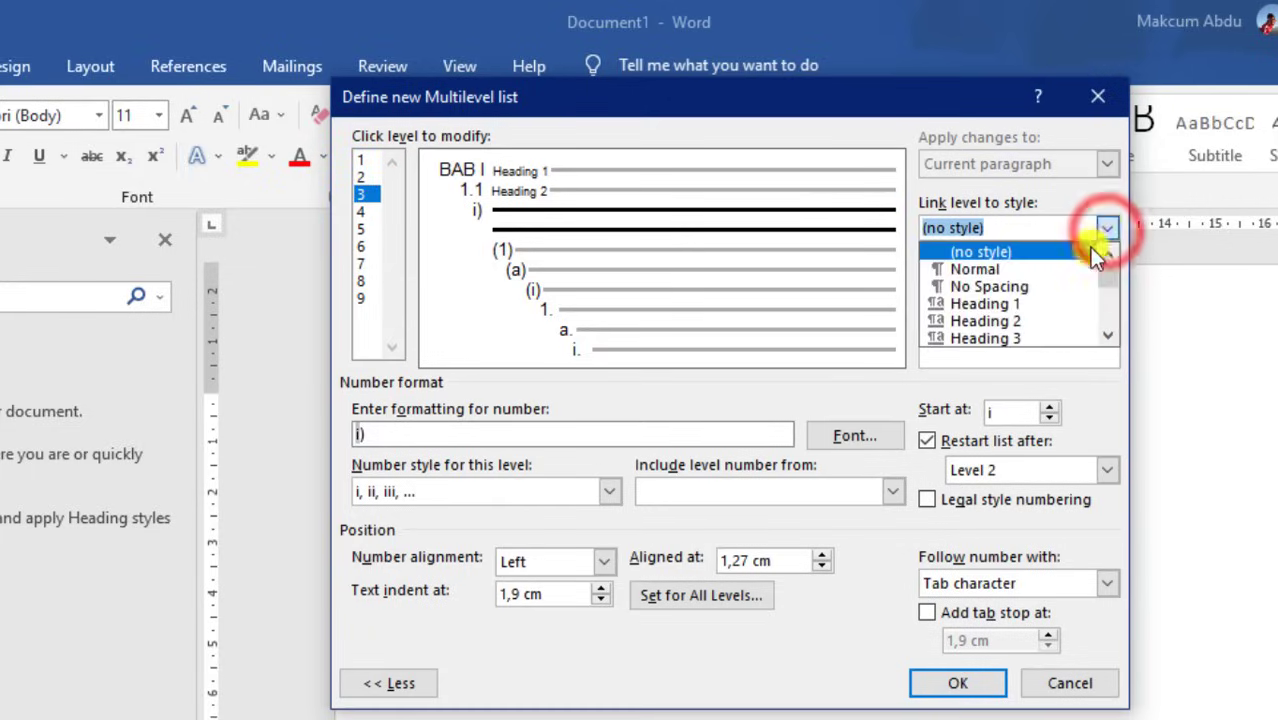
click(1021, 337)
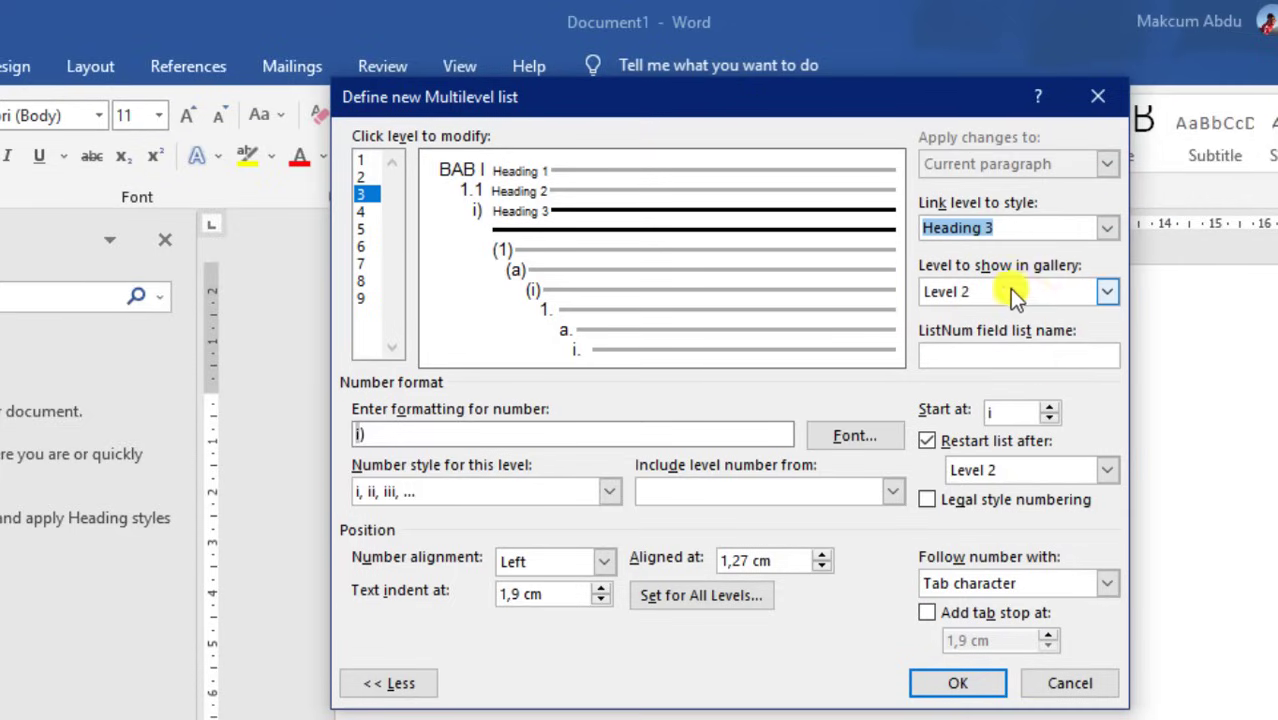
click(1100, 292)
click(999, 351)
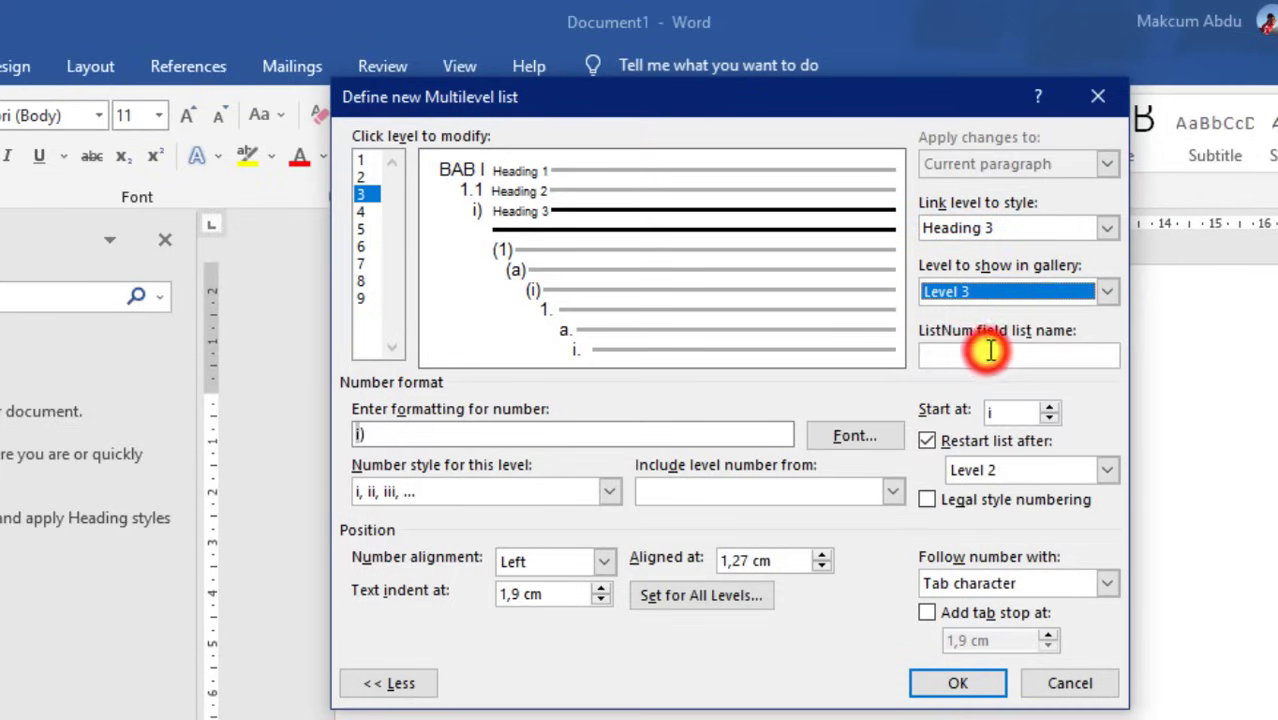
click(1051, 582)
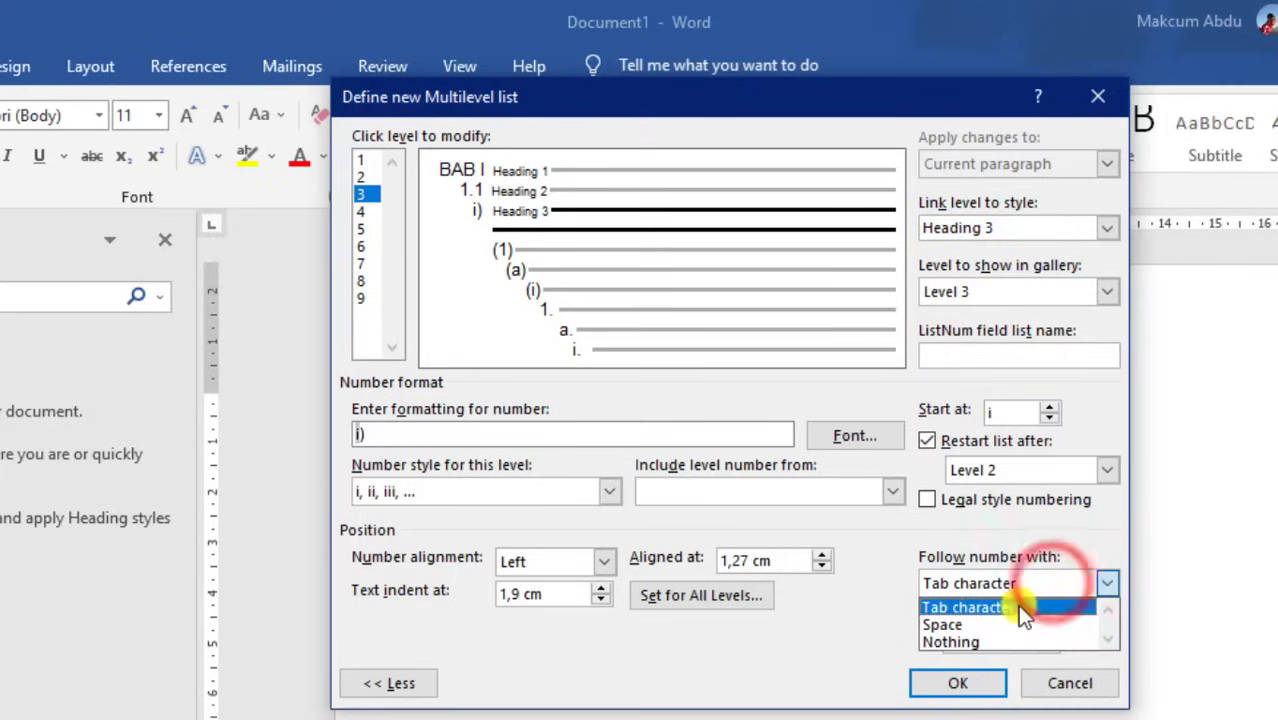
click(953, 628)
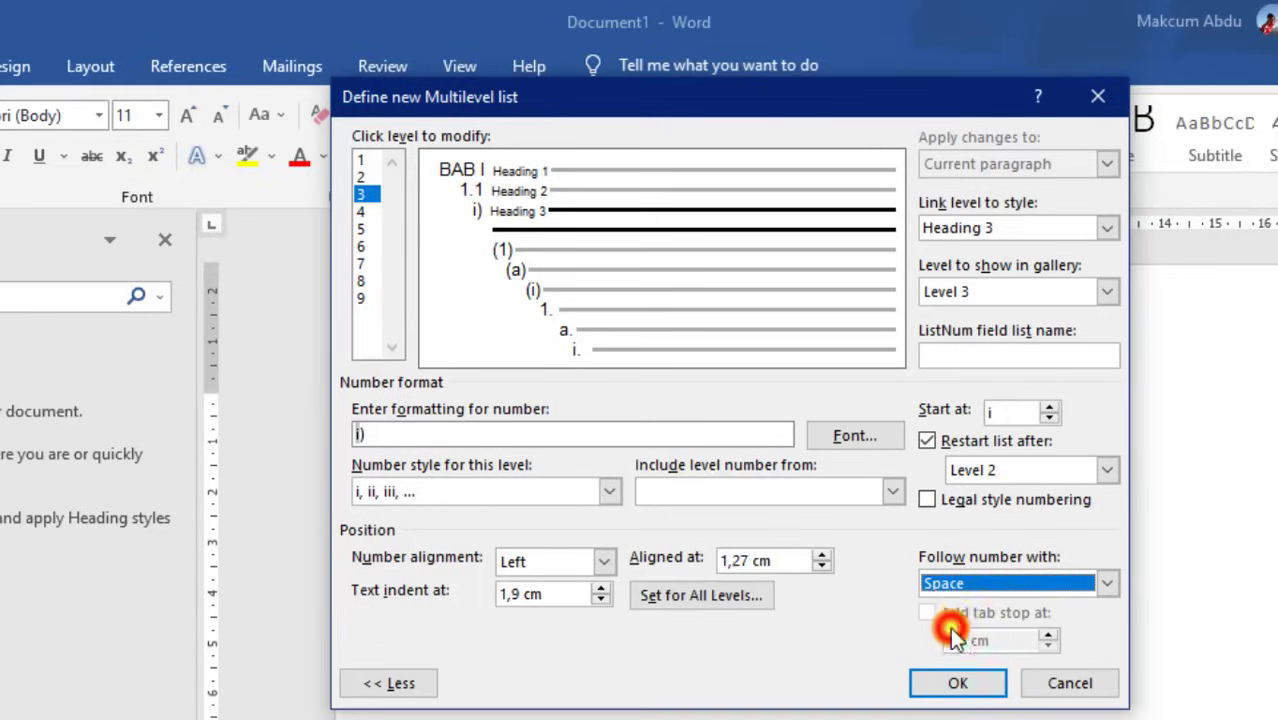
Format level 3 as 1.1.1 with Arabic digits and legal style, then apply the list
click(597, 440)
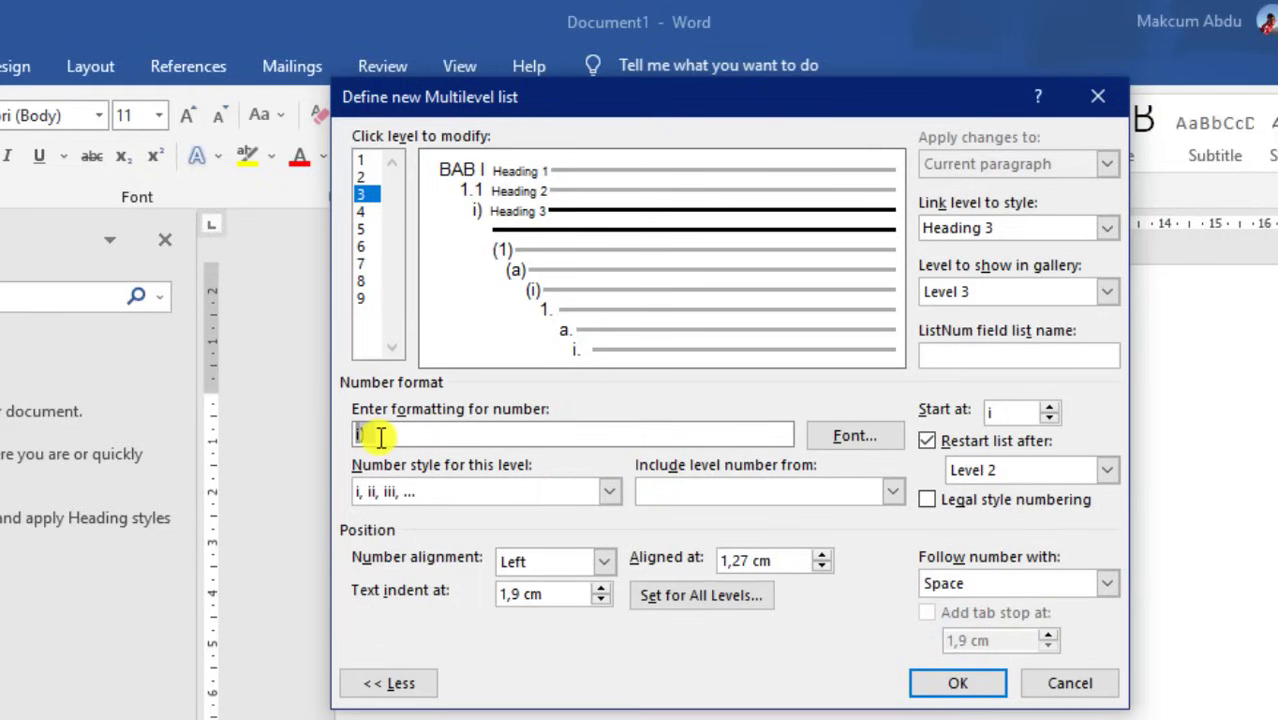
key(BackSpace)
key(BackSpace)
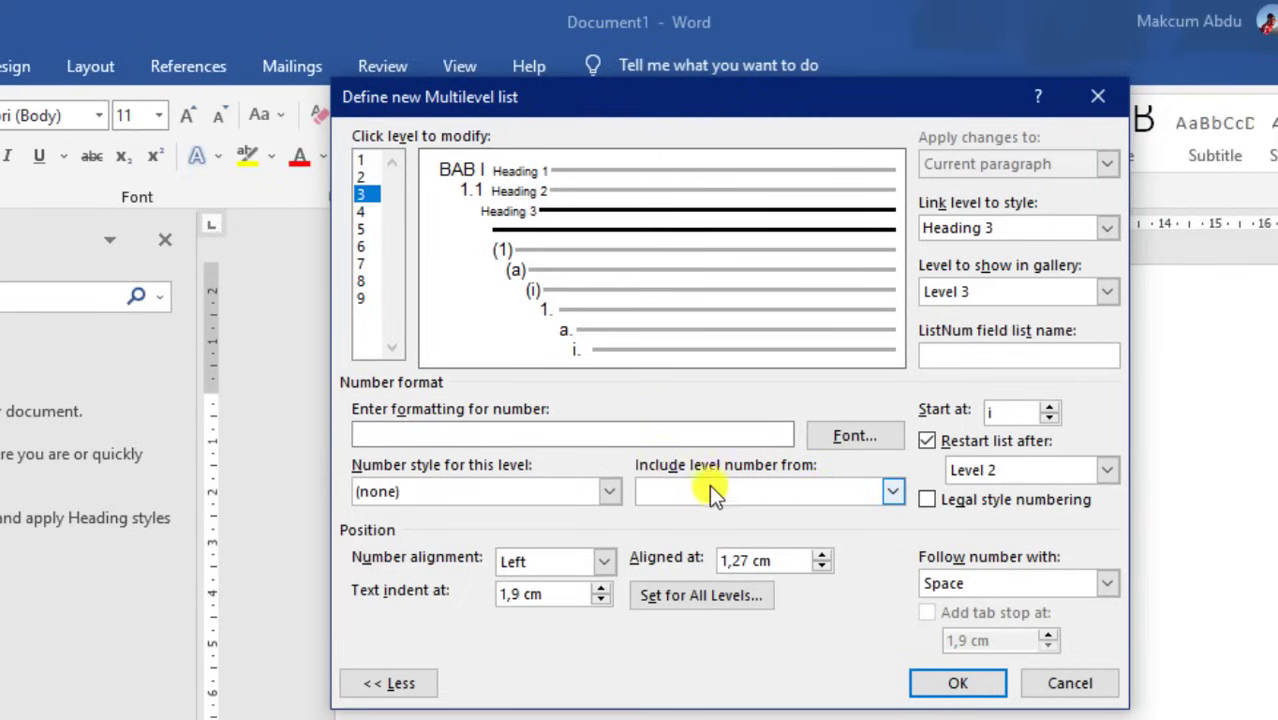
click(867, 494)
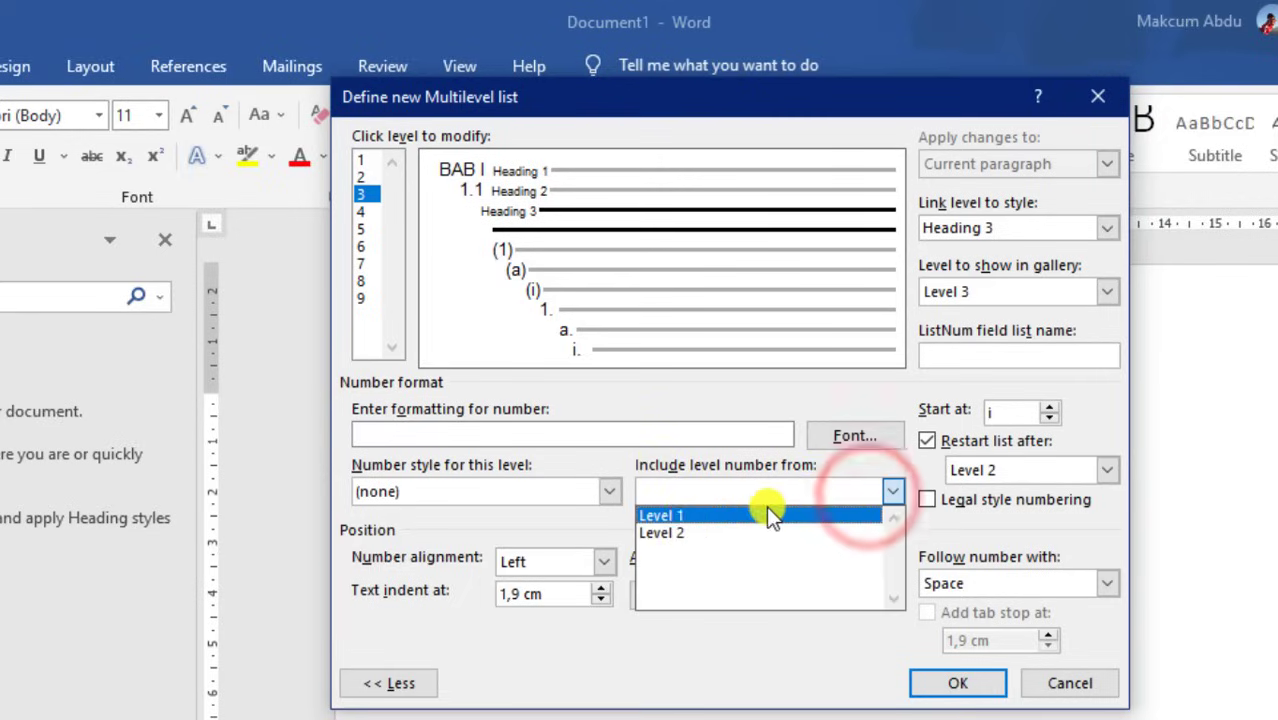
click(670, 516)
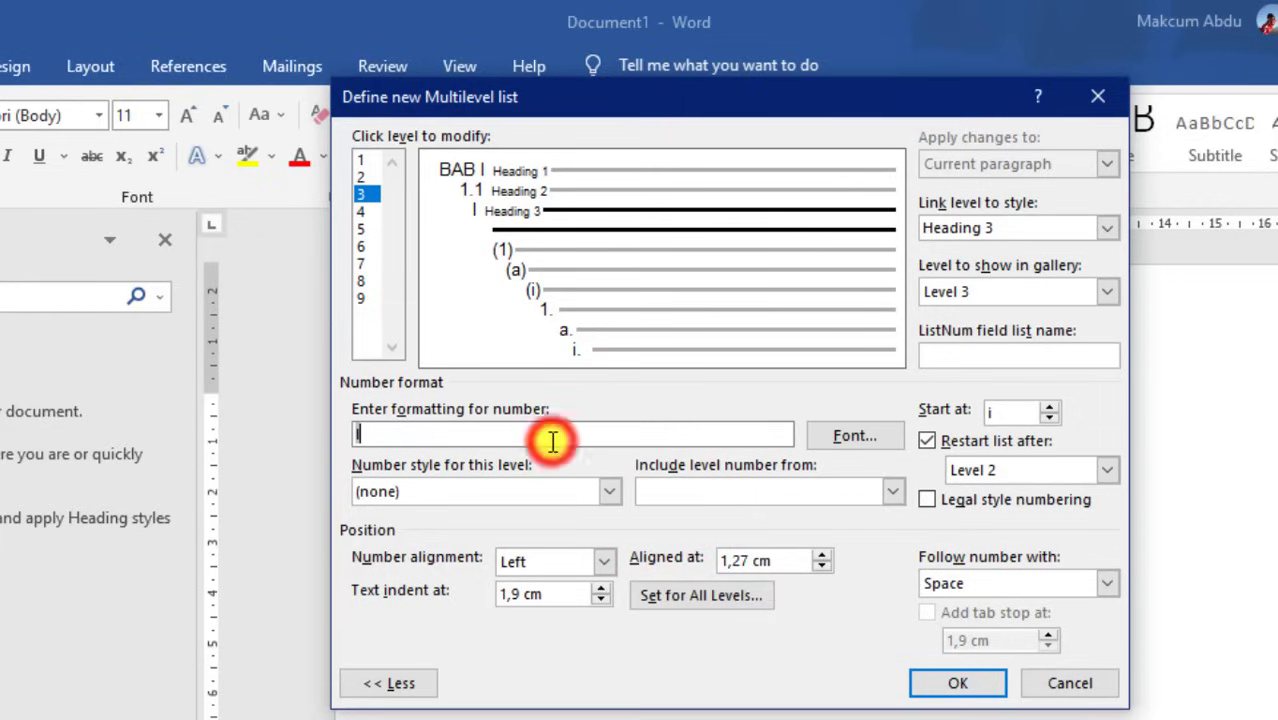
text(.)
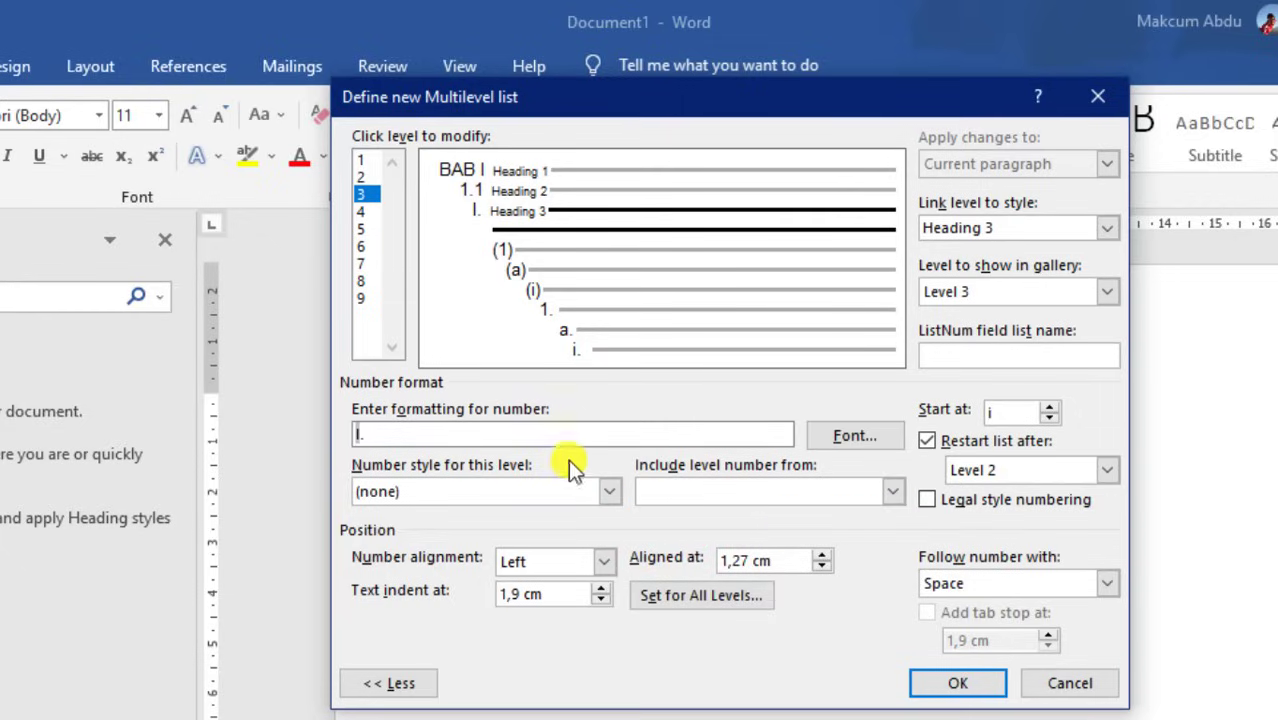
click(713, 491)
click(672, 536)
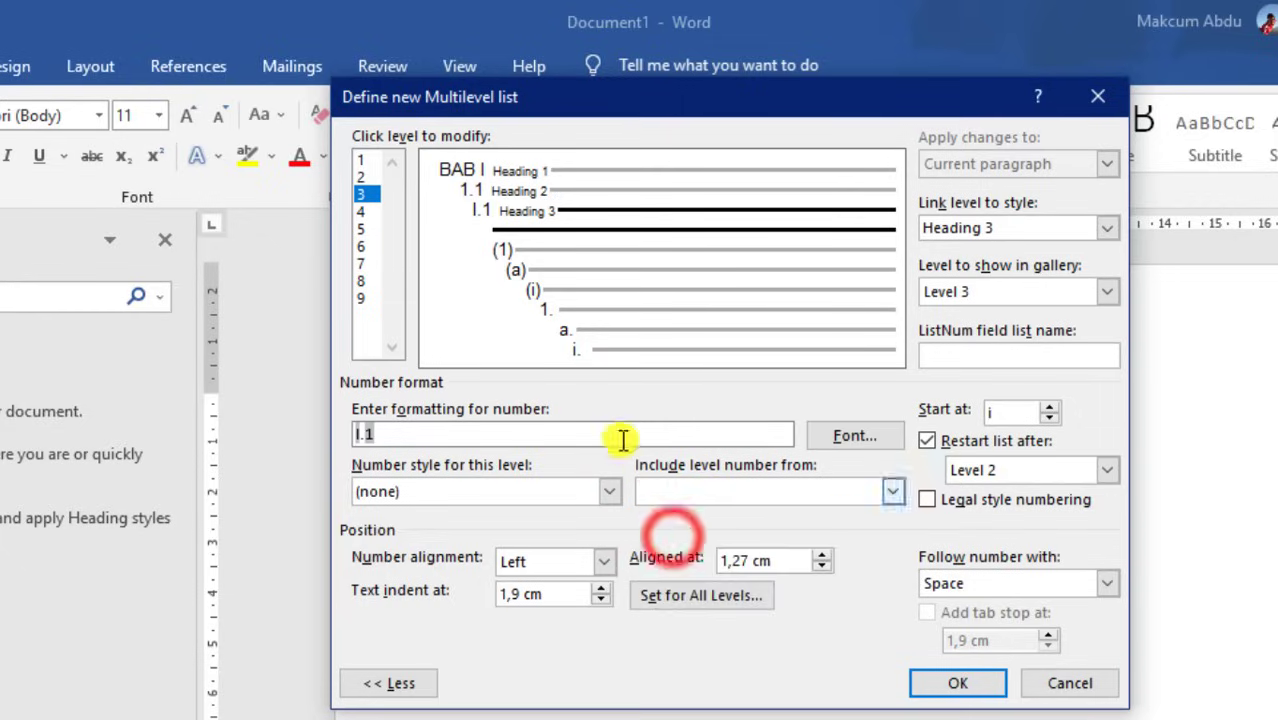
click(590, 434)
text(.)
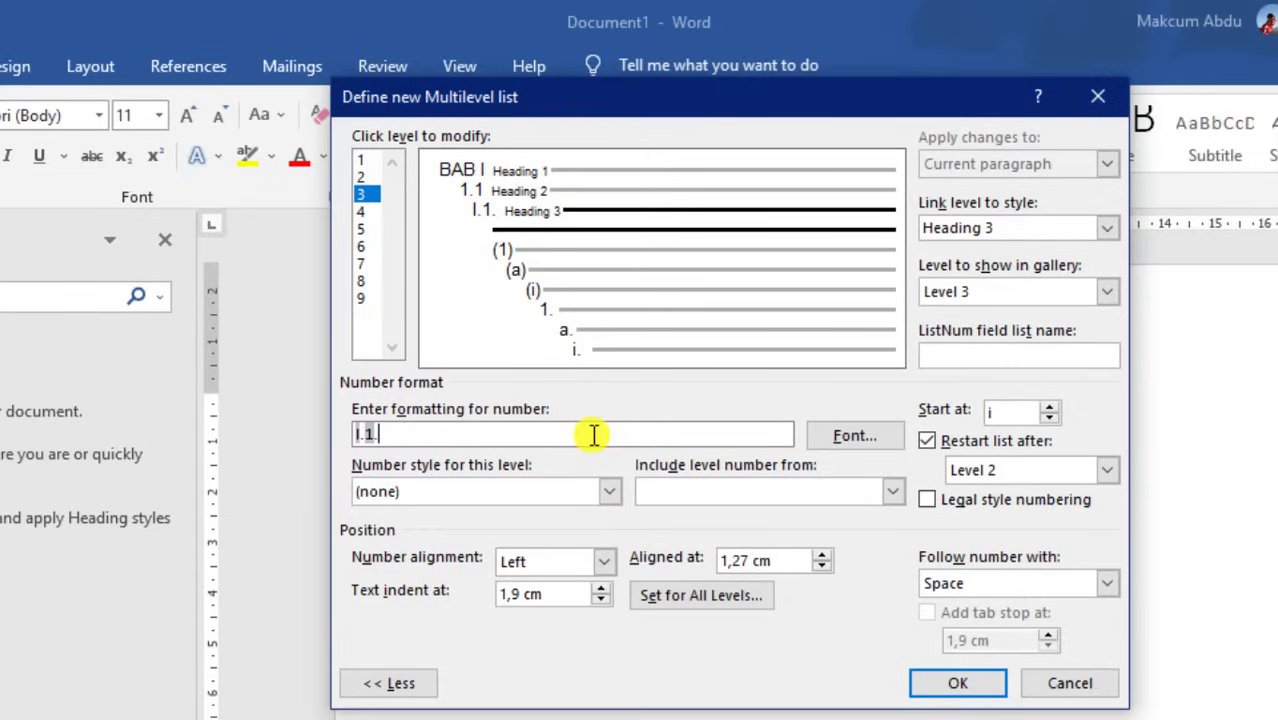
click(576, 483)
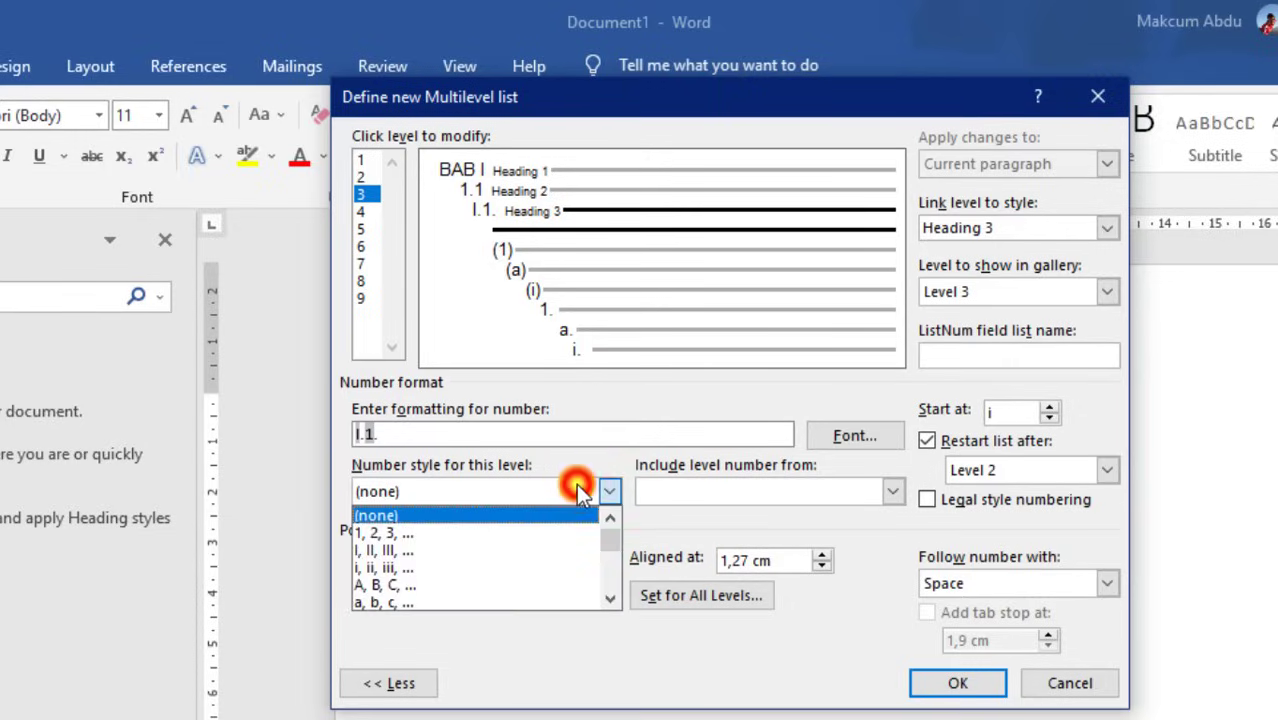
click(390, 532)
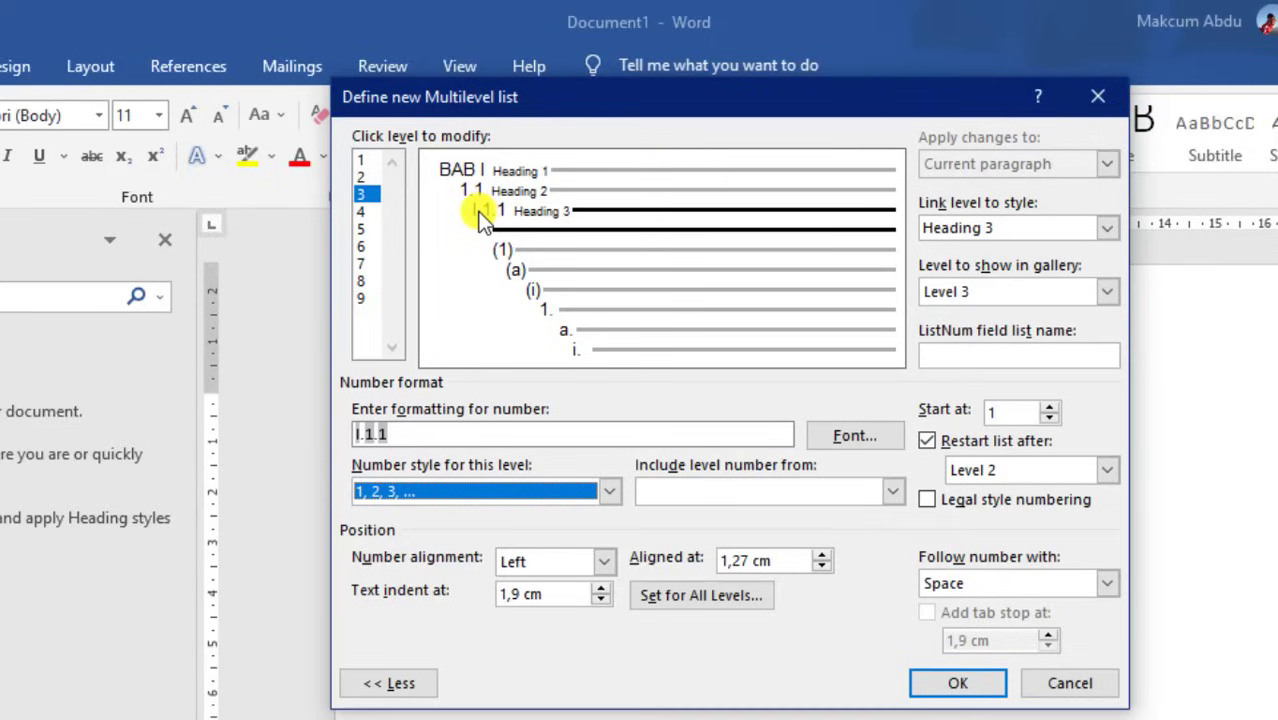
click(928, 500)
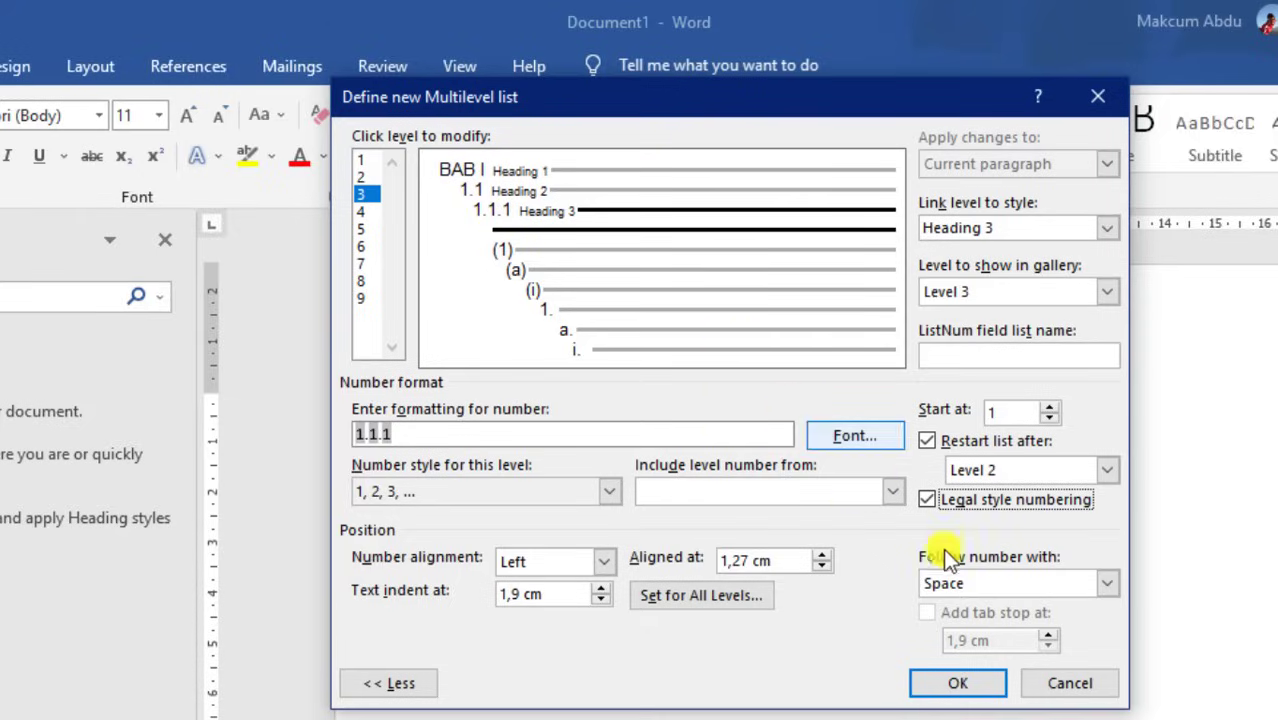
click(968, 684)
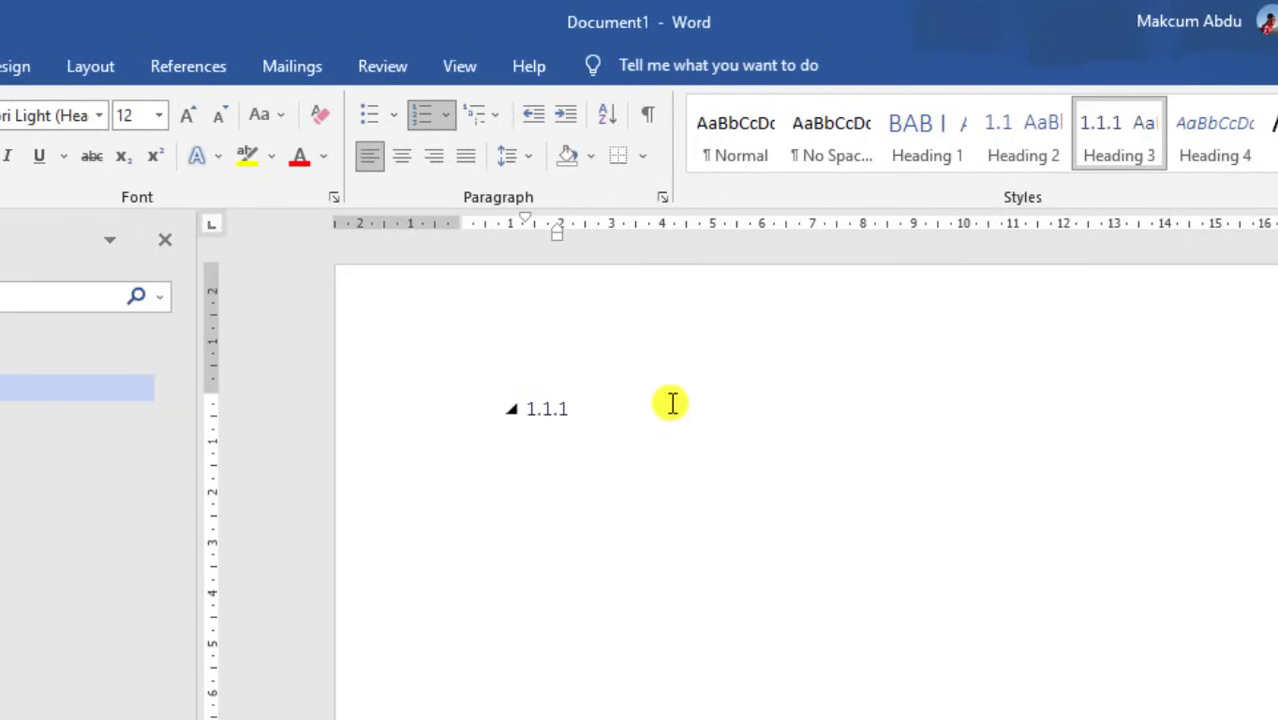
Create Heading 1 chapter headings BAB I through BAB V, then add an empty line below BAB I
click(927, 145)
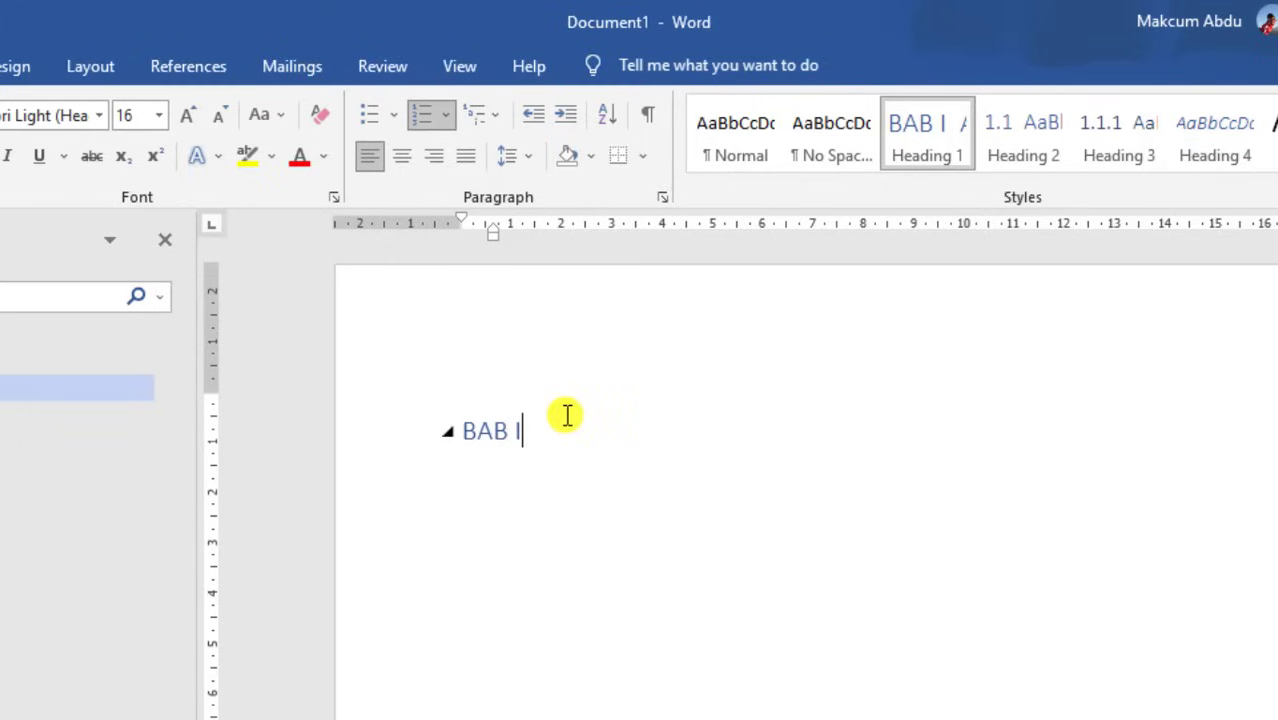
key(Return)
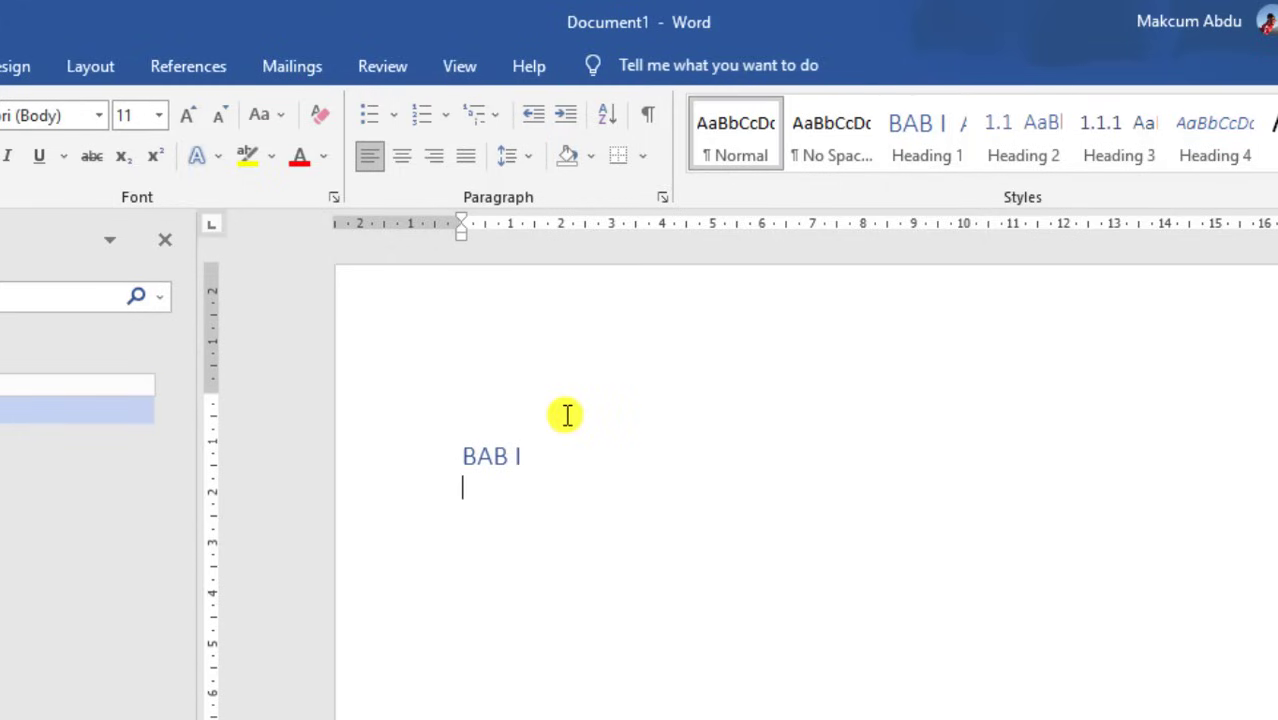
click(909, 133)
text(BAB II)
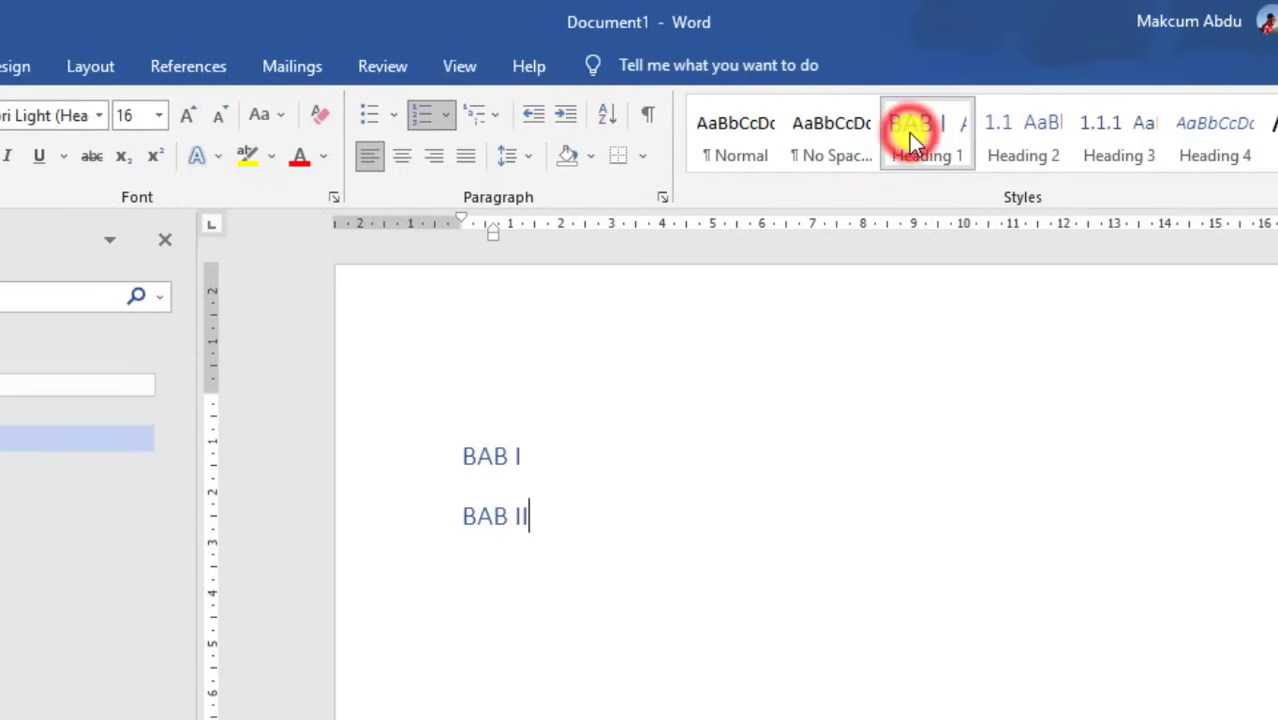
key(Return)
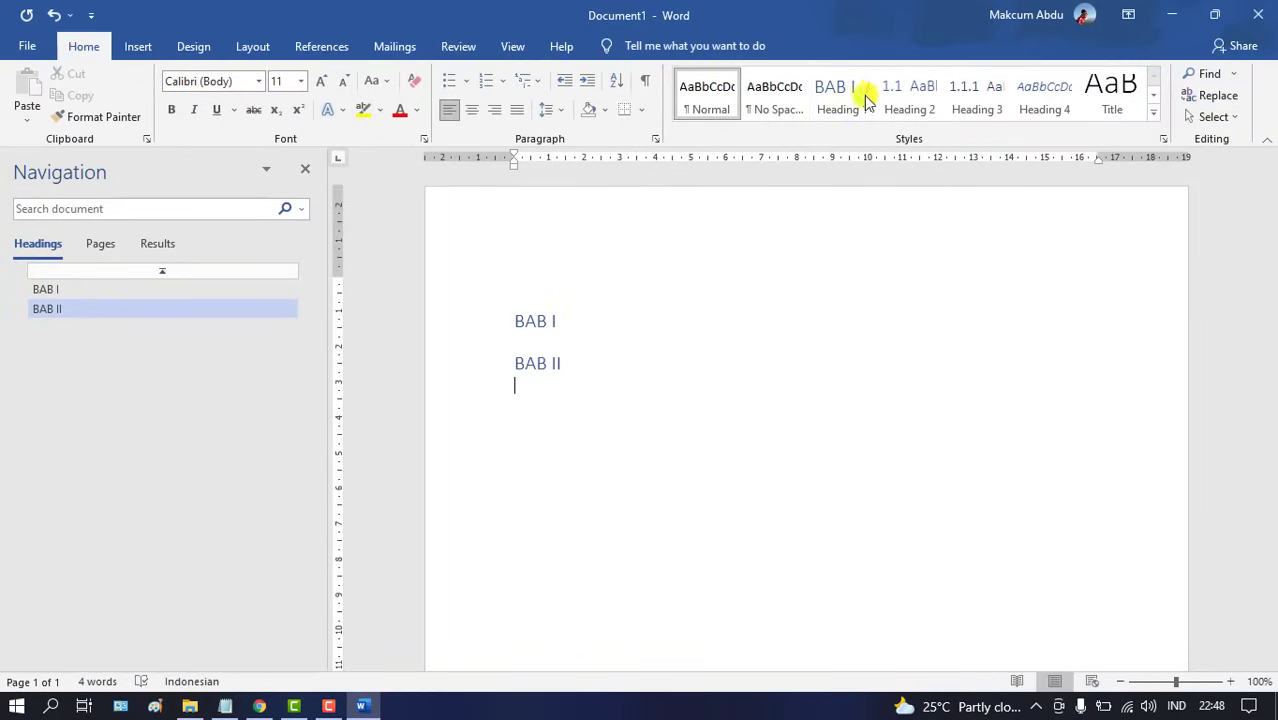
click(906, 114)
text(BAB III)
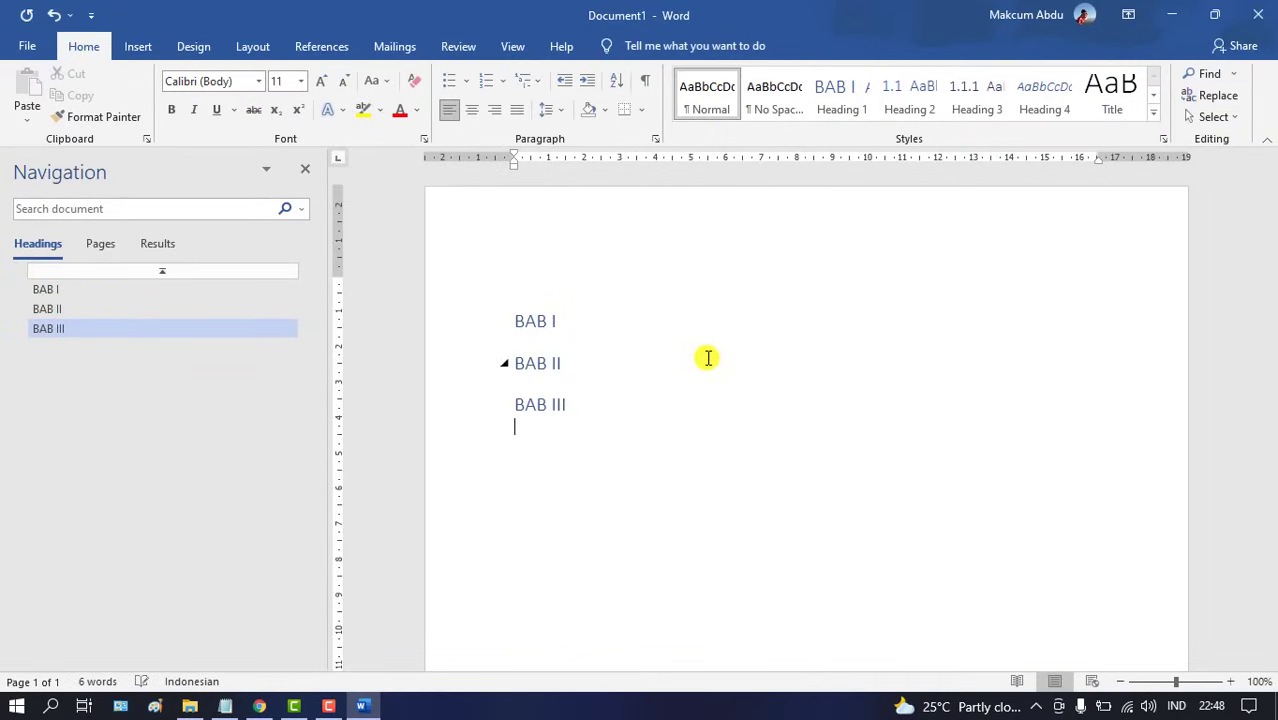
click(847, 100)
text(BAB IV)
key(Return)
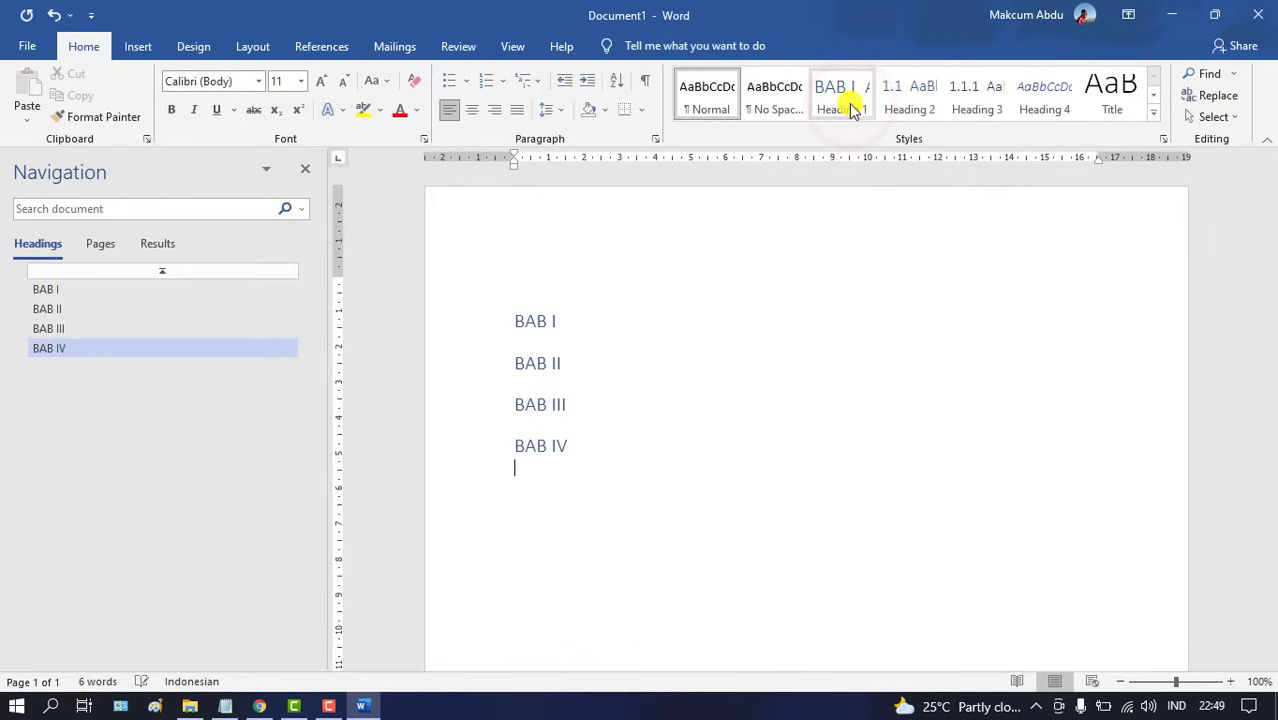
click(847, 95)
text(BAB V)
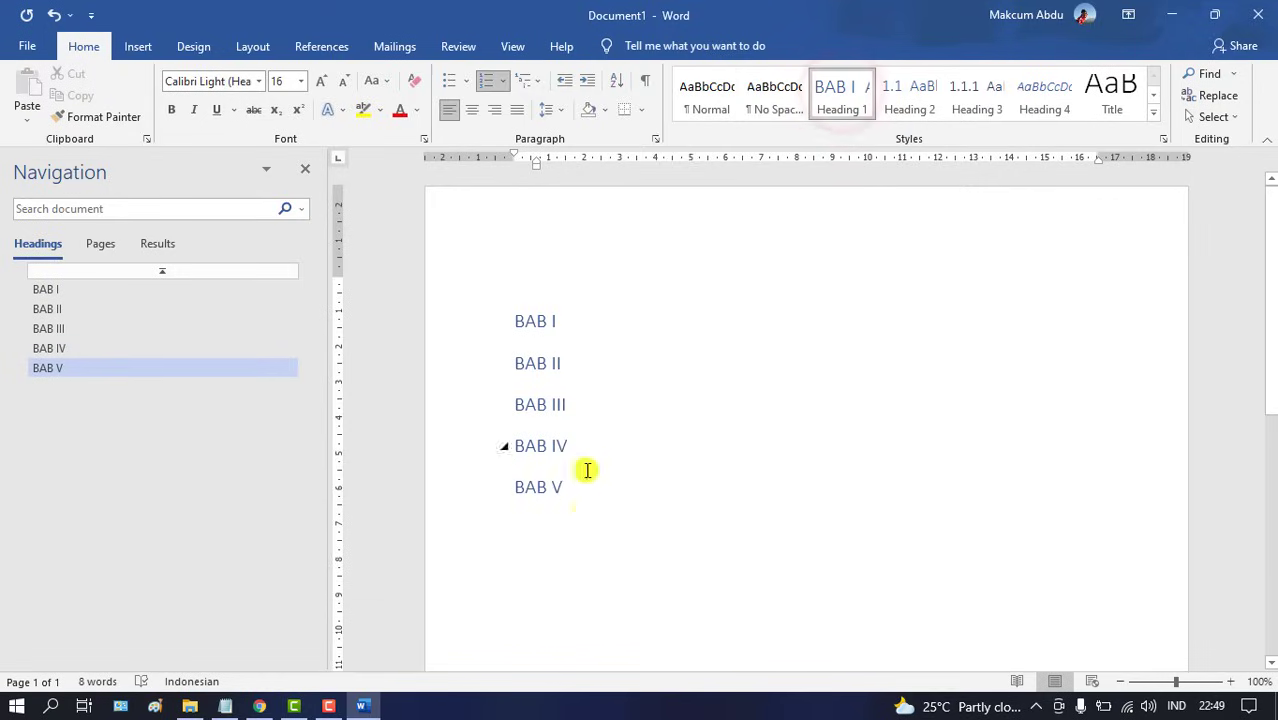
click(566, 320)
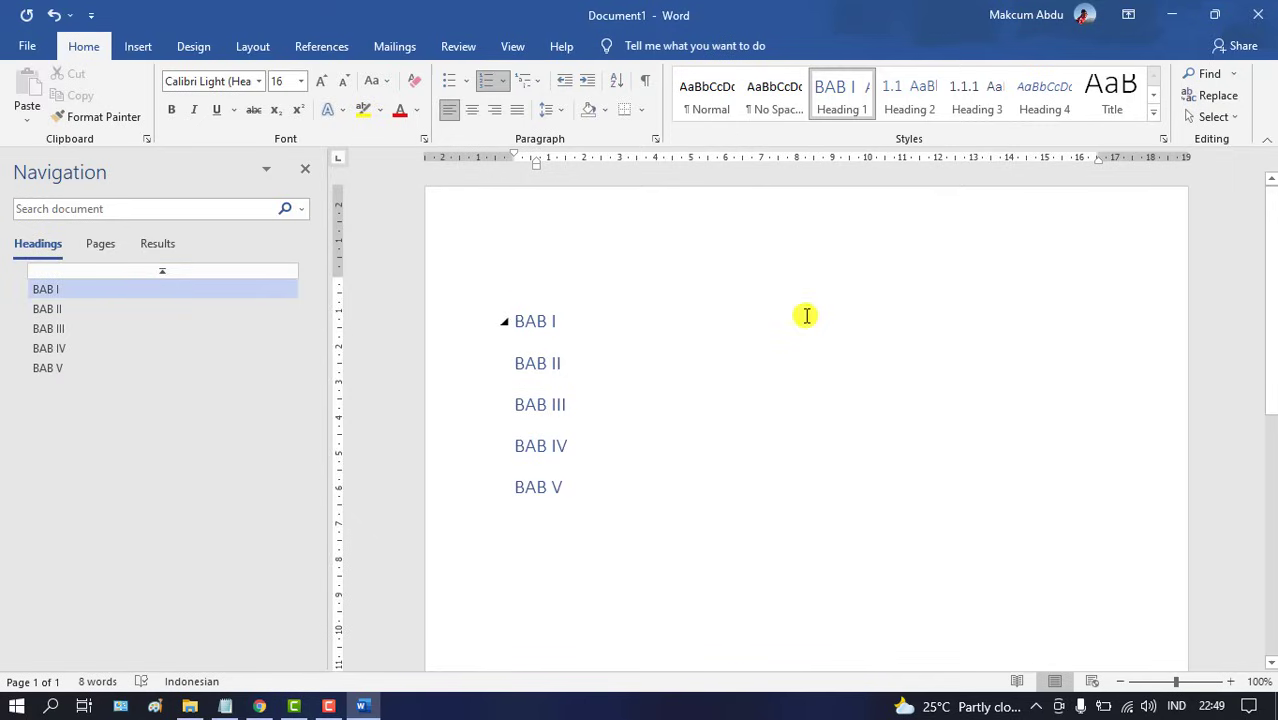
key(Return)
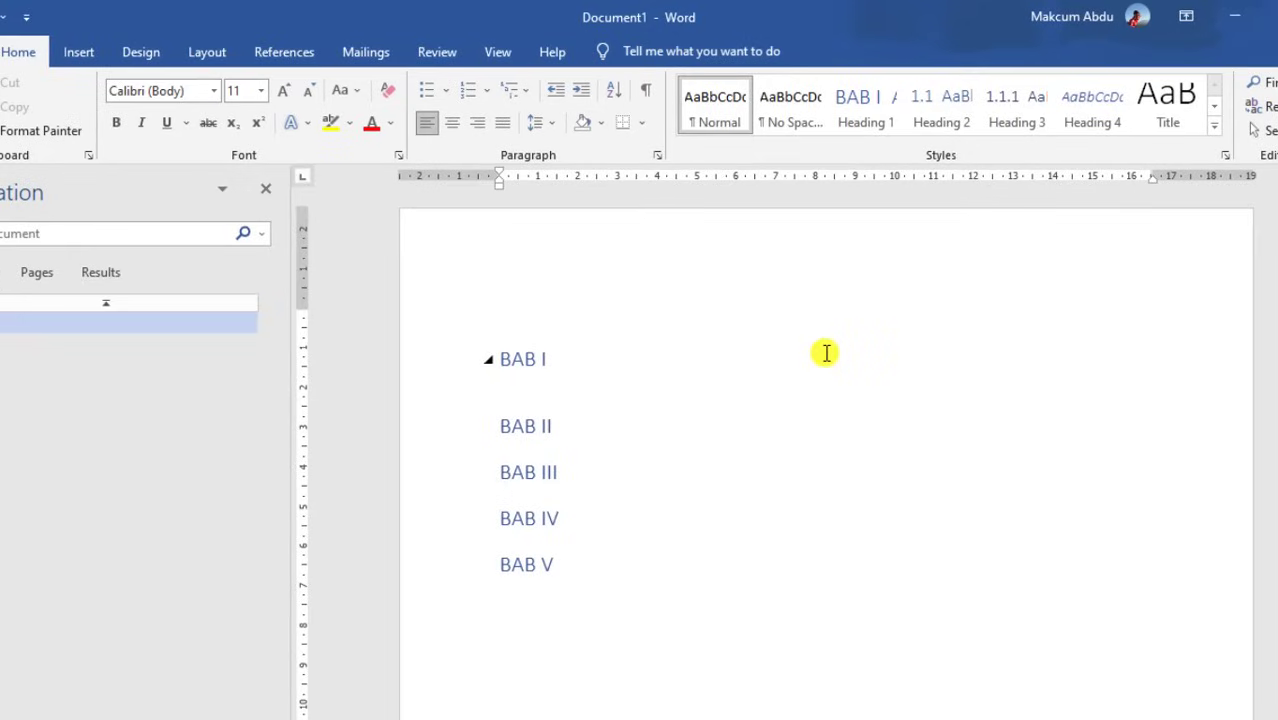
Add Heading 2 subheadings 1.1, 1.2 and 1.3 under BAB I
click(940, 113)
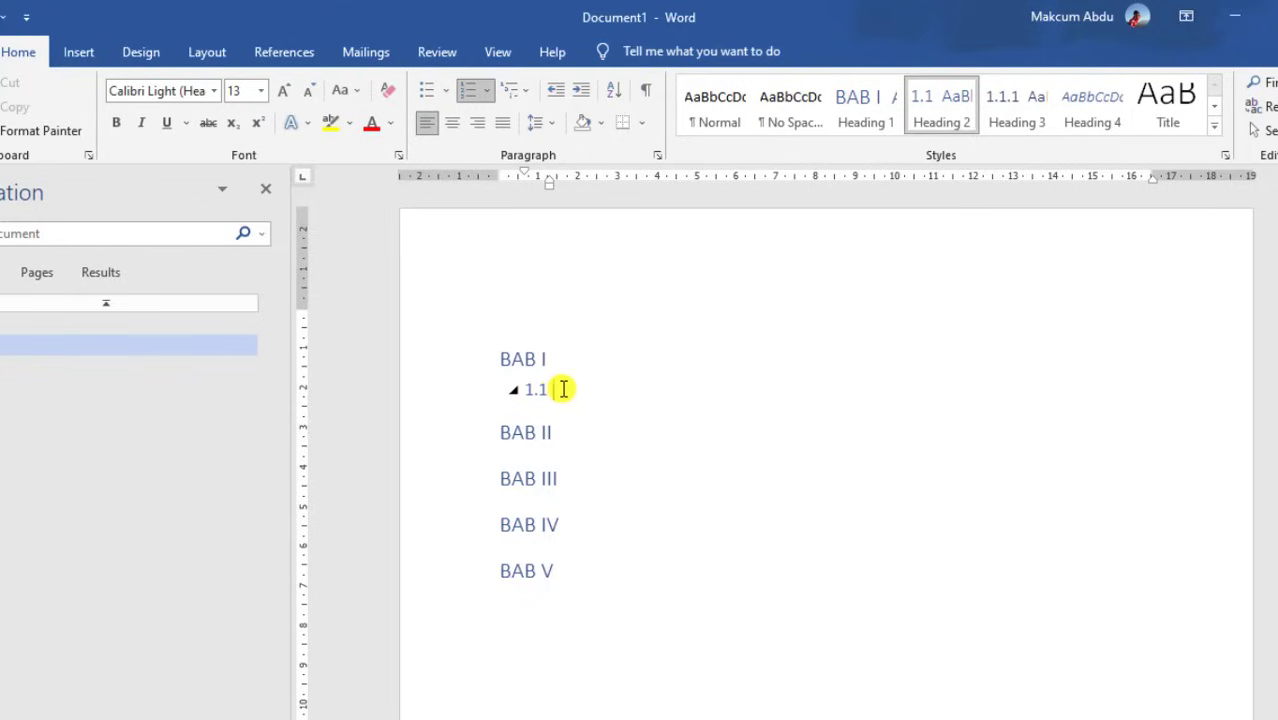
key(Return)
click(940, 108)
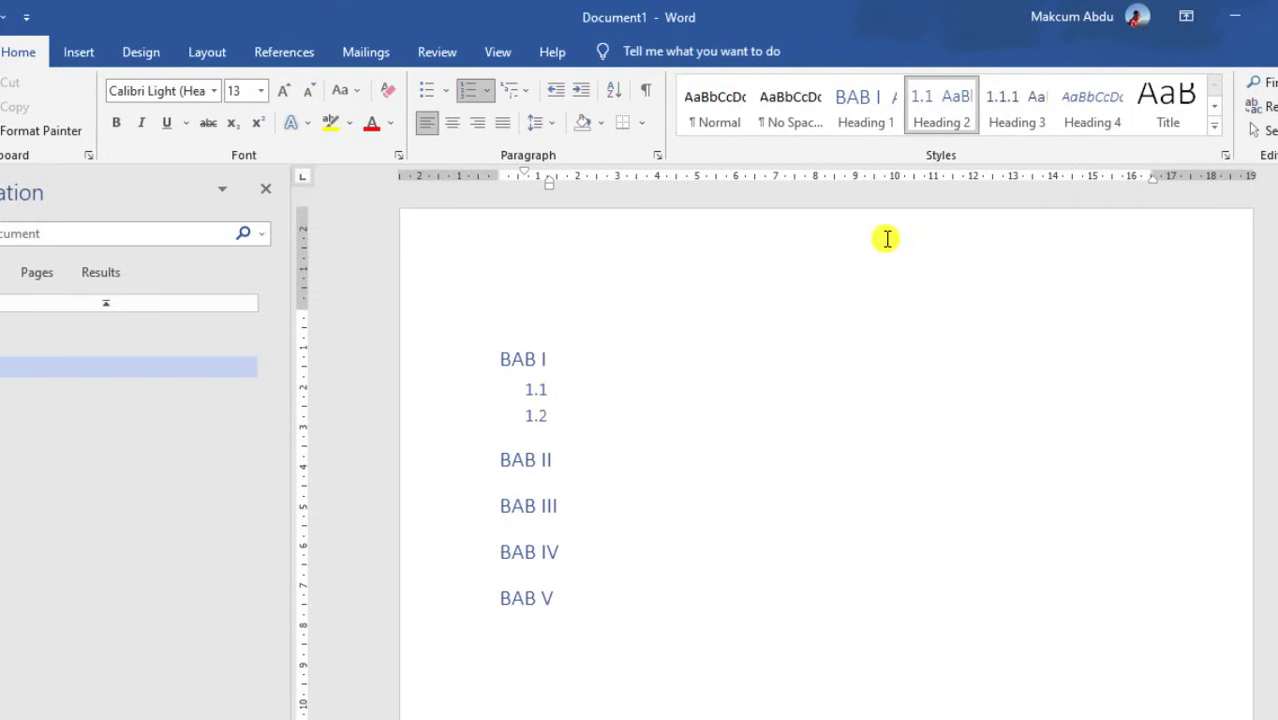
key(Return)
click(945, 100)
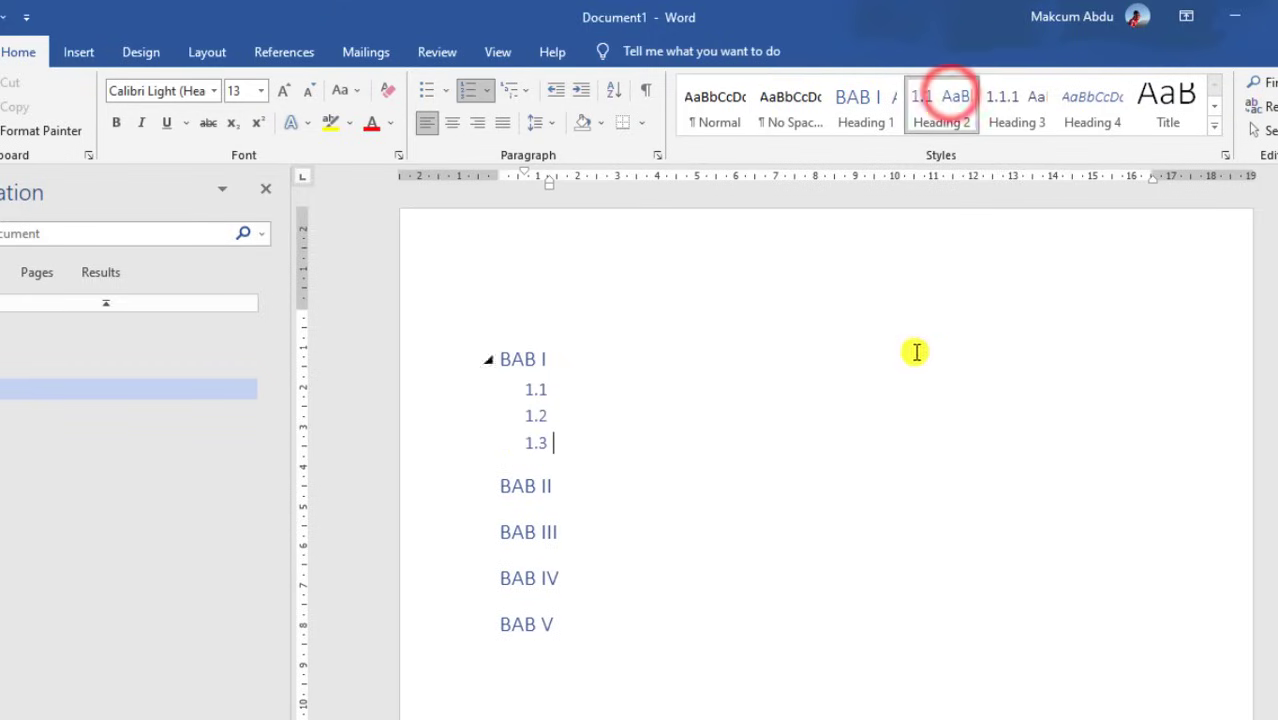
Add subheadings 2.1, 2.1.1, 2.2, 2.2.1 and 2.2.2 under BAB II using Heading 2 and 3
click(586, 486)
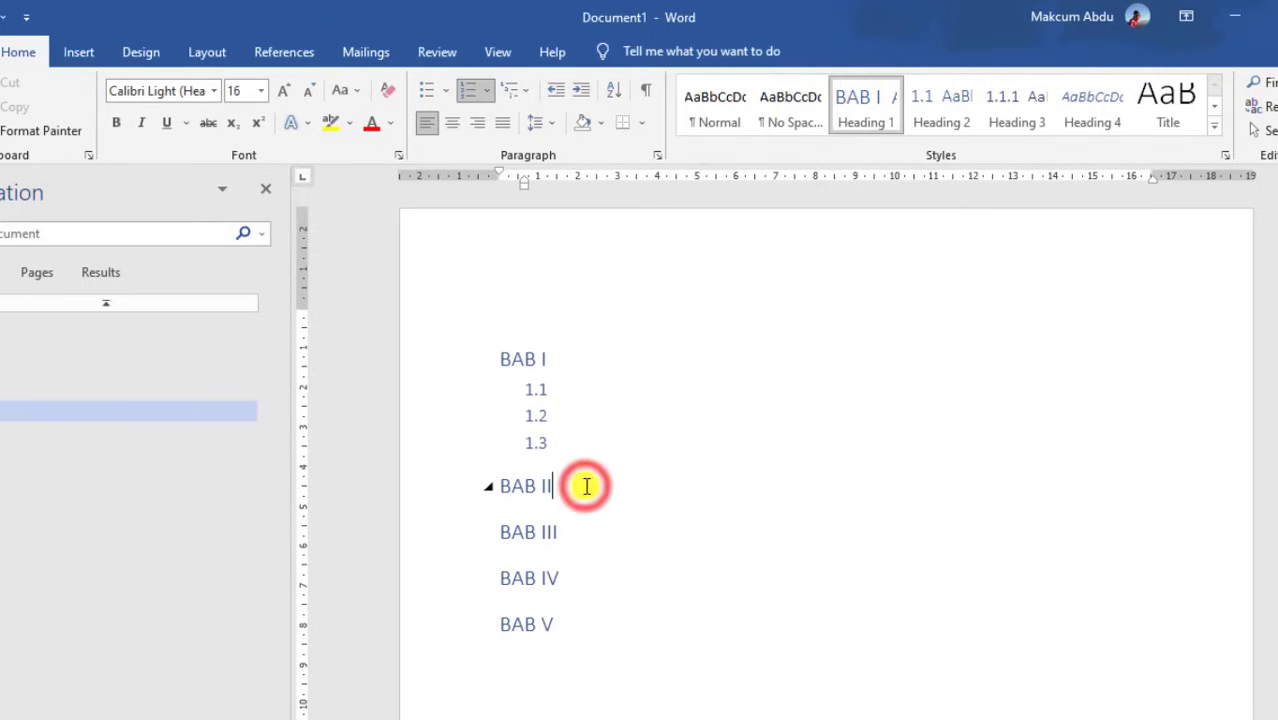
key(Return)
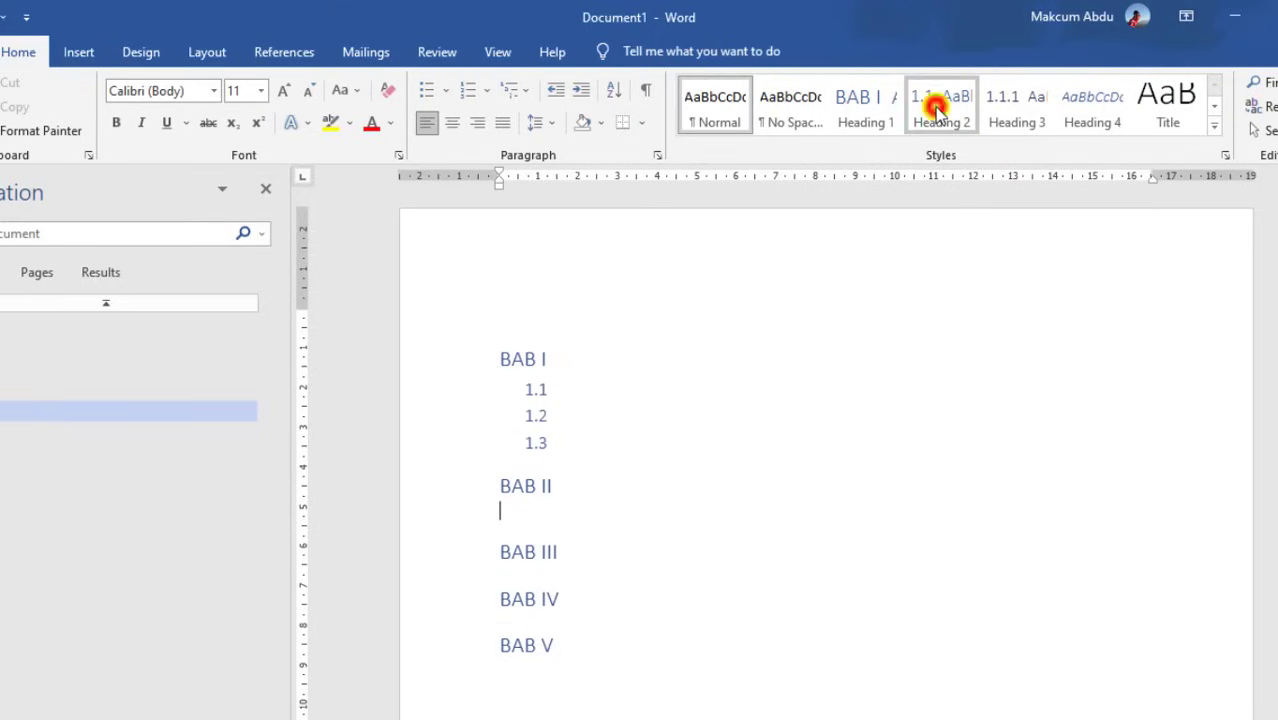
click(937, 108)
key(Return)
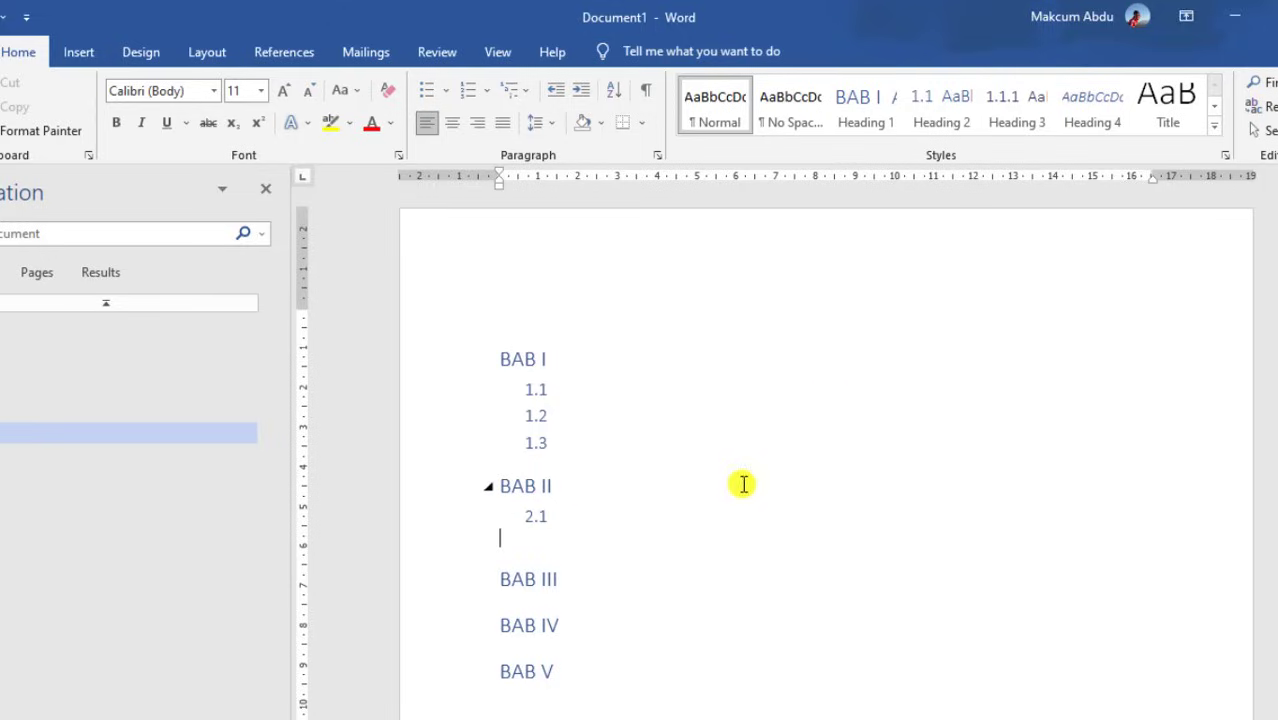
click(1030, 122)
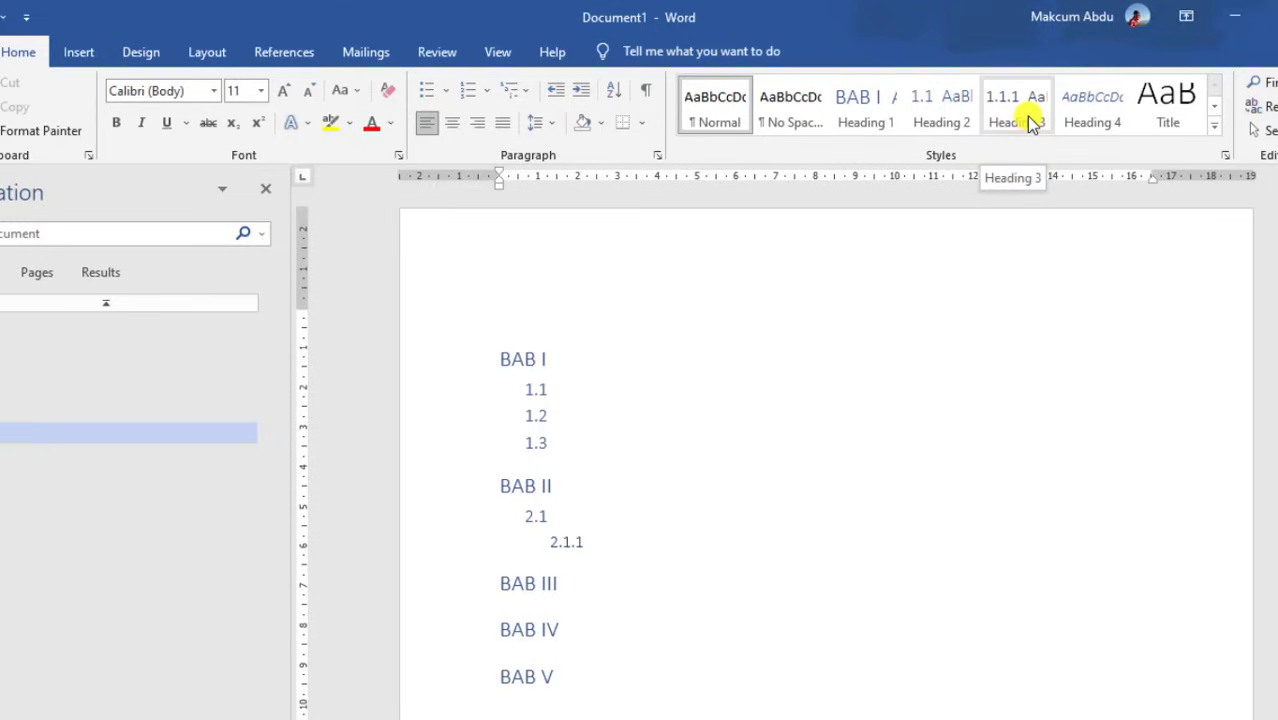
click(1030, 122)
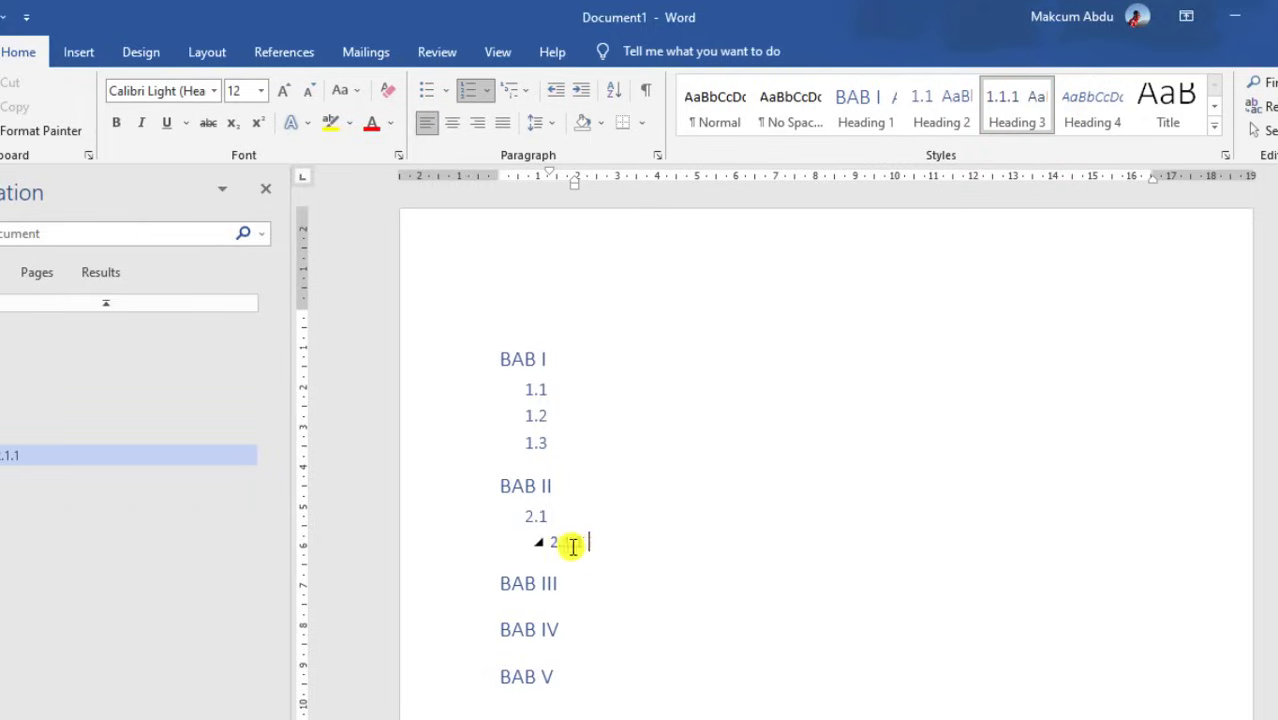
key(Return)
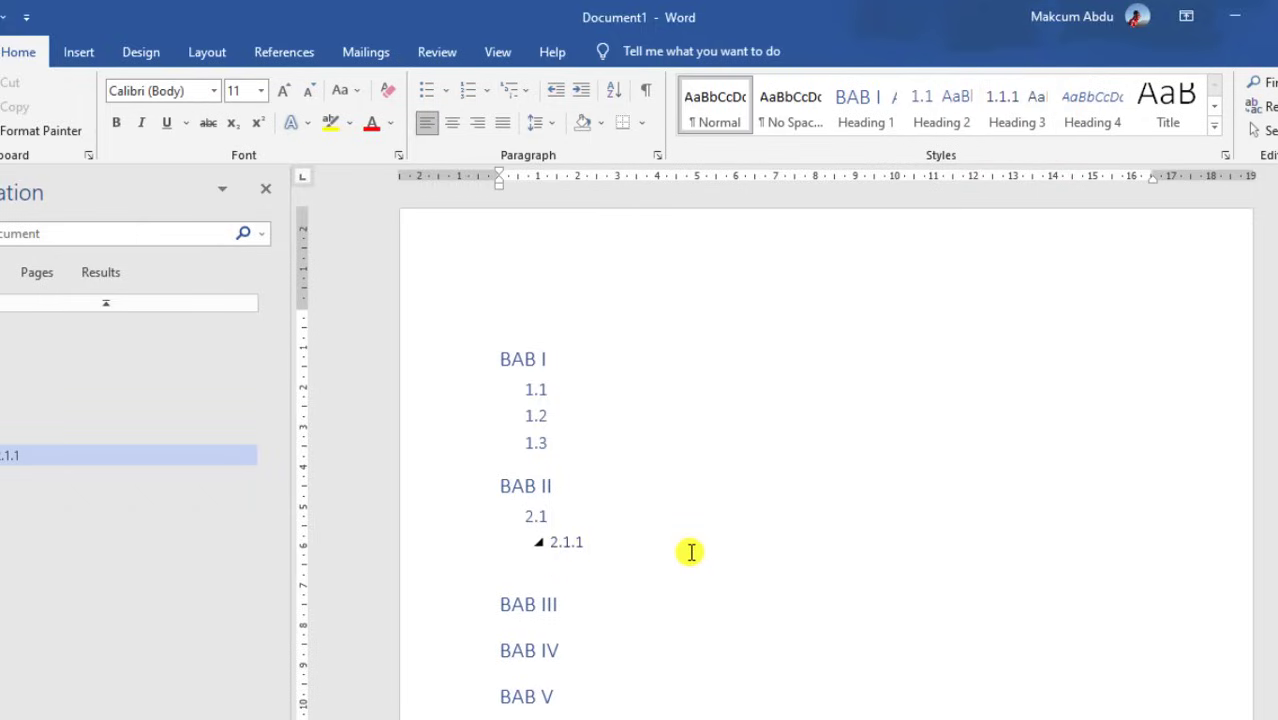
click(937, 113)
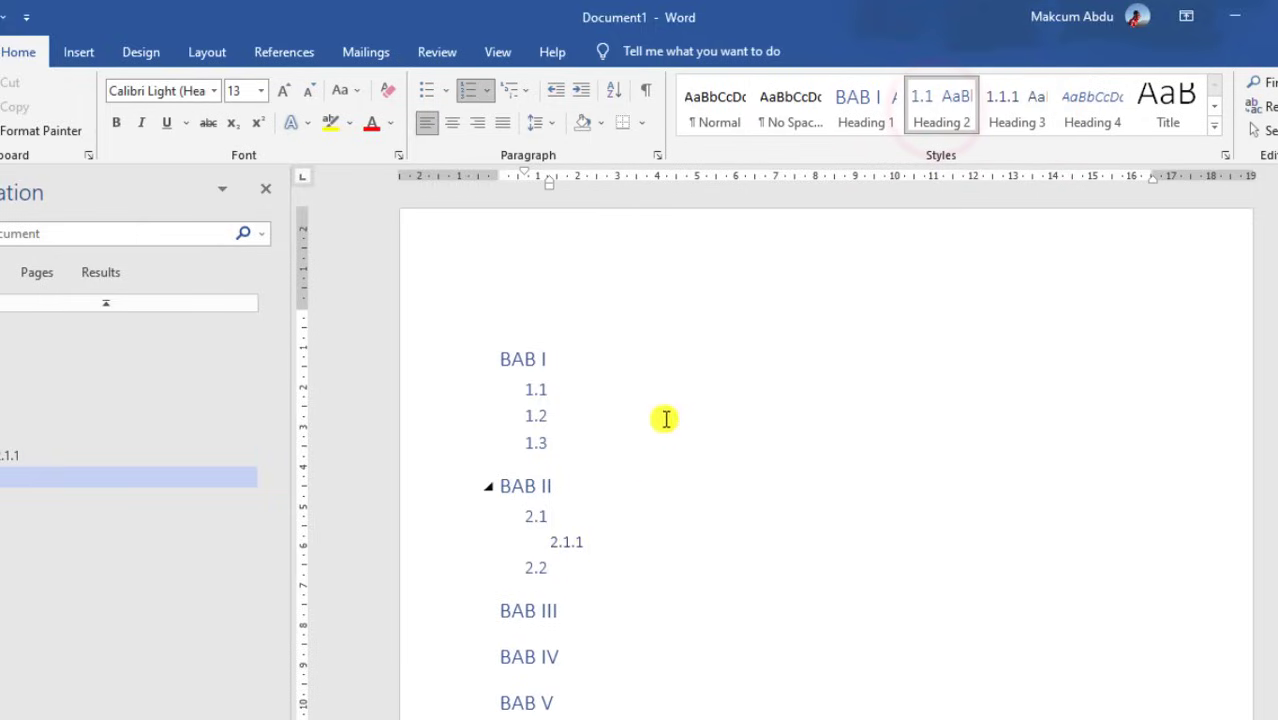
key(Return)
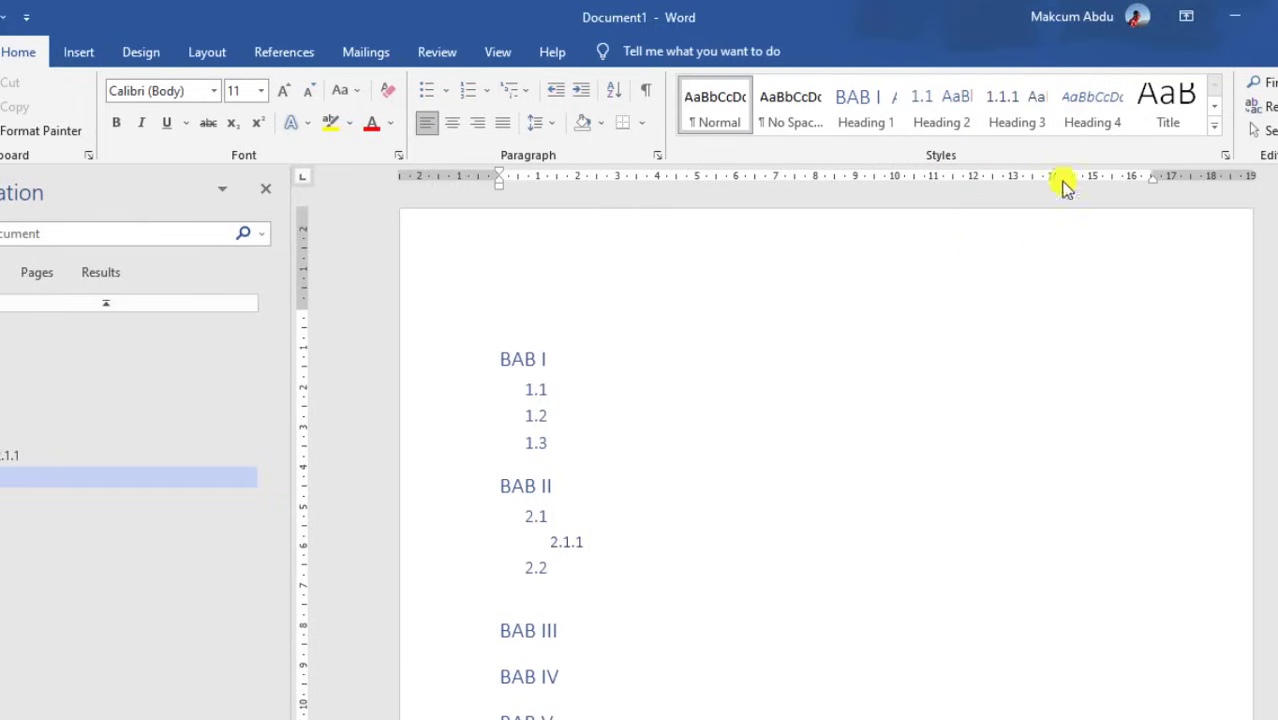
click(1035, 108)
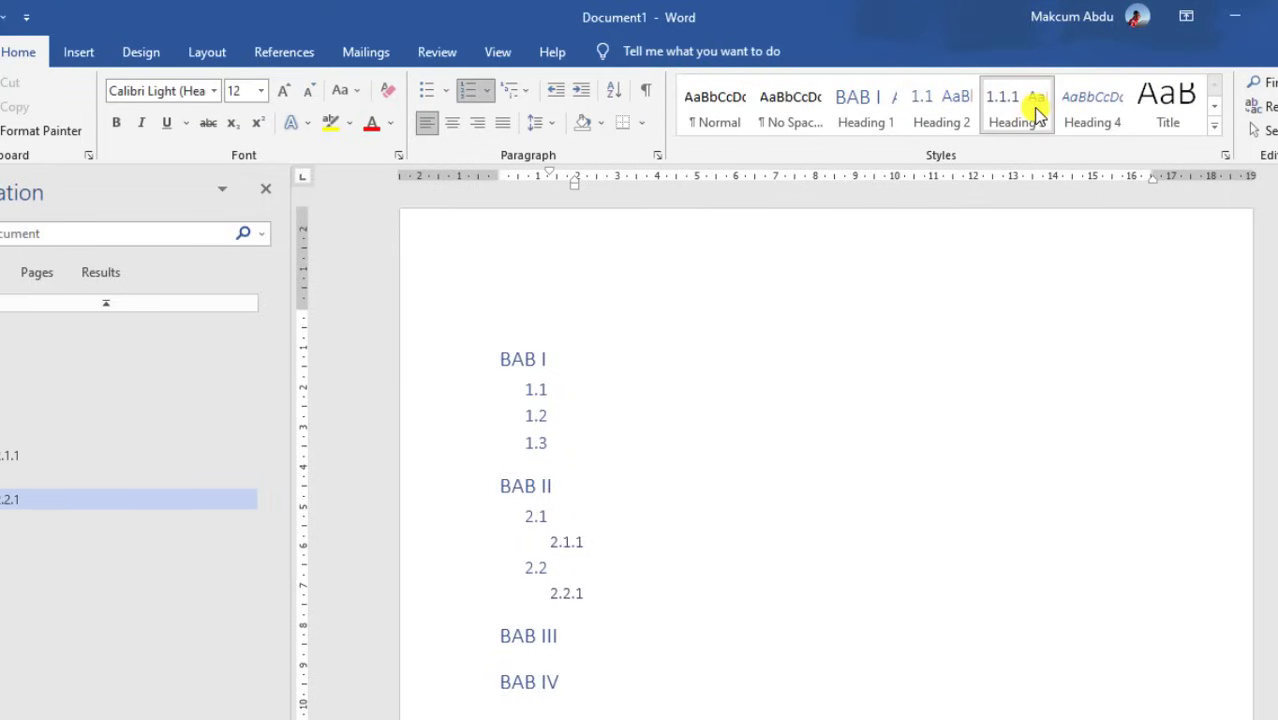
key(Return)
click(1033, 108)
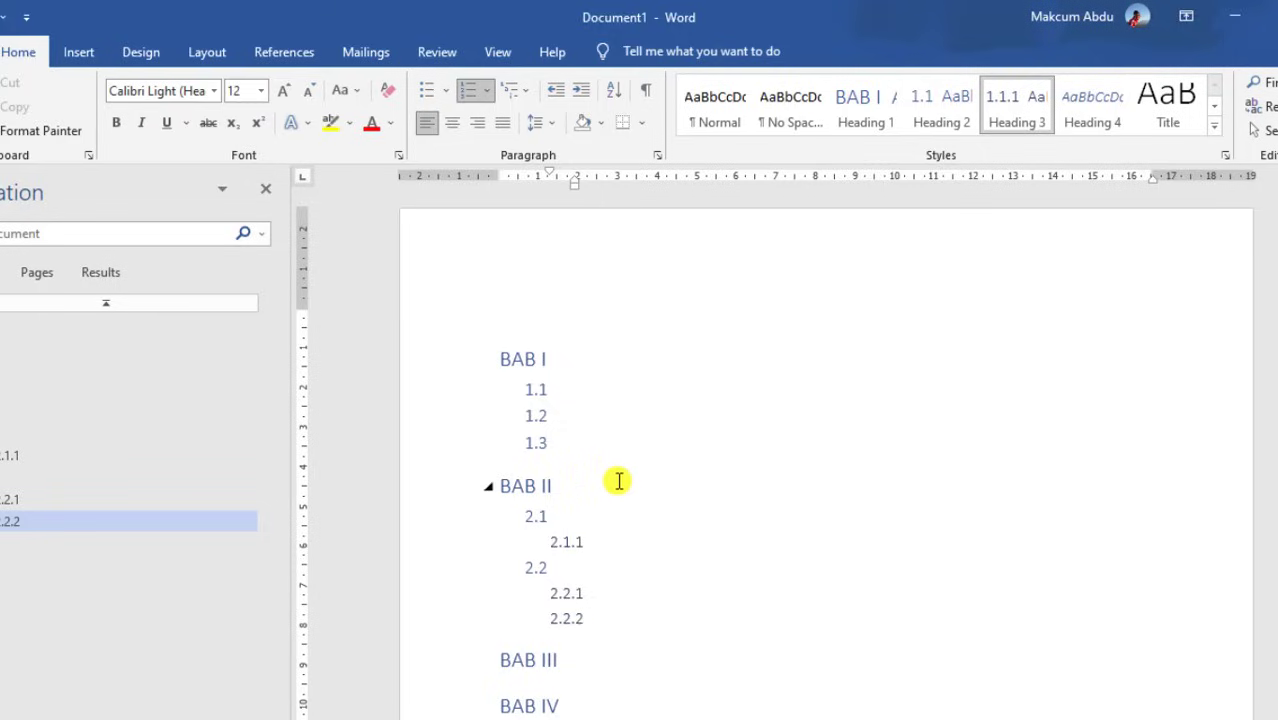
Modify the Heading 1 style to Times New Roman, bold, with Automatic font colour
click(524, 359)
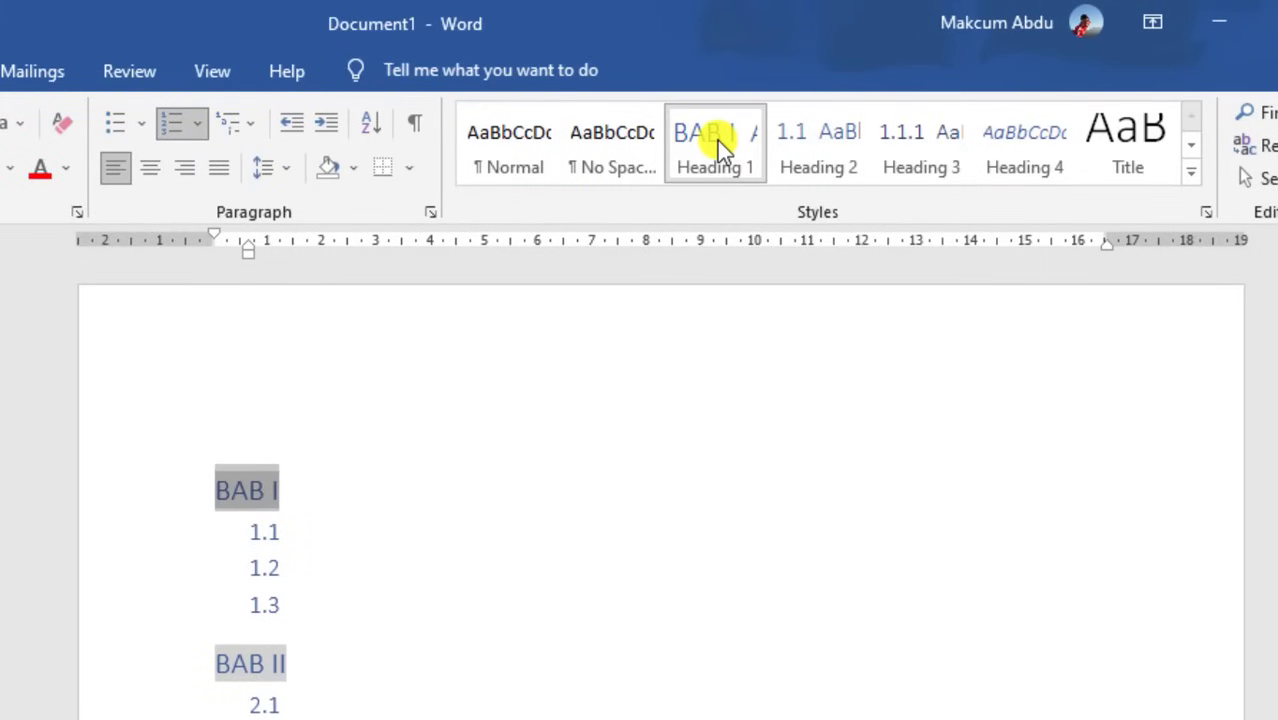
right_click(717, 142)
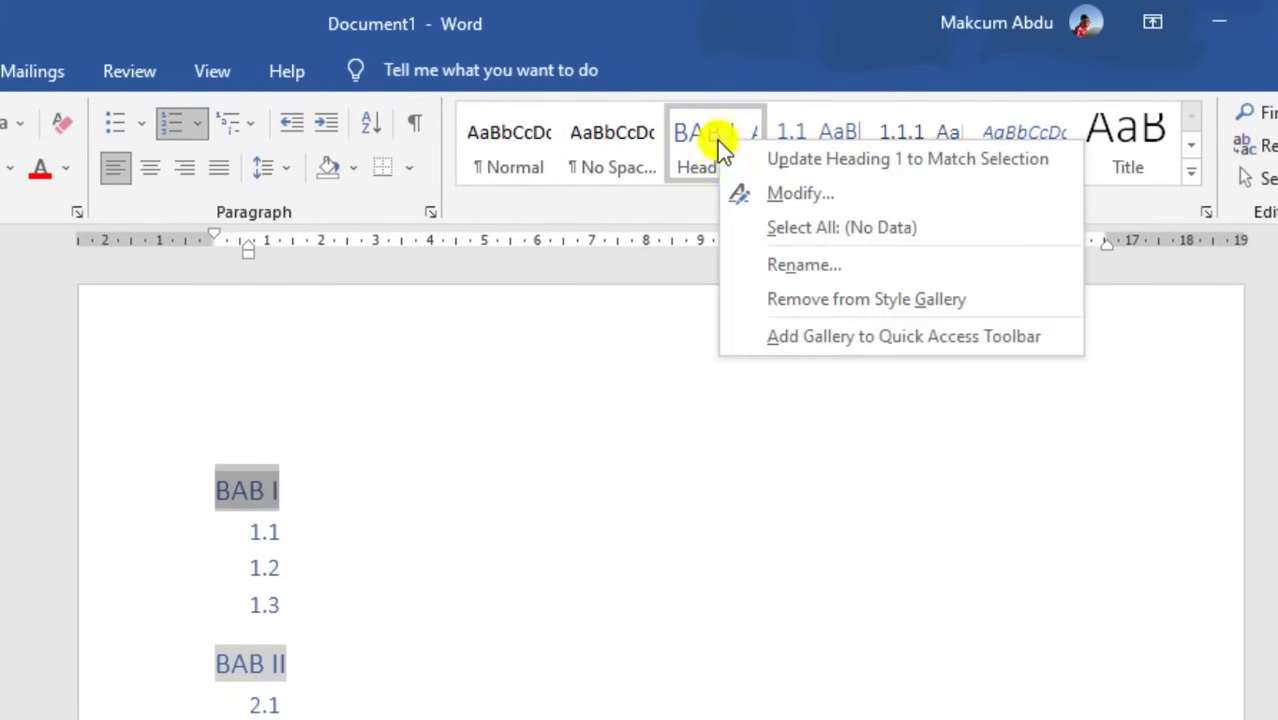
click(780, 194)
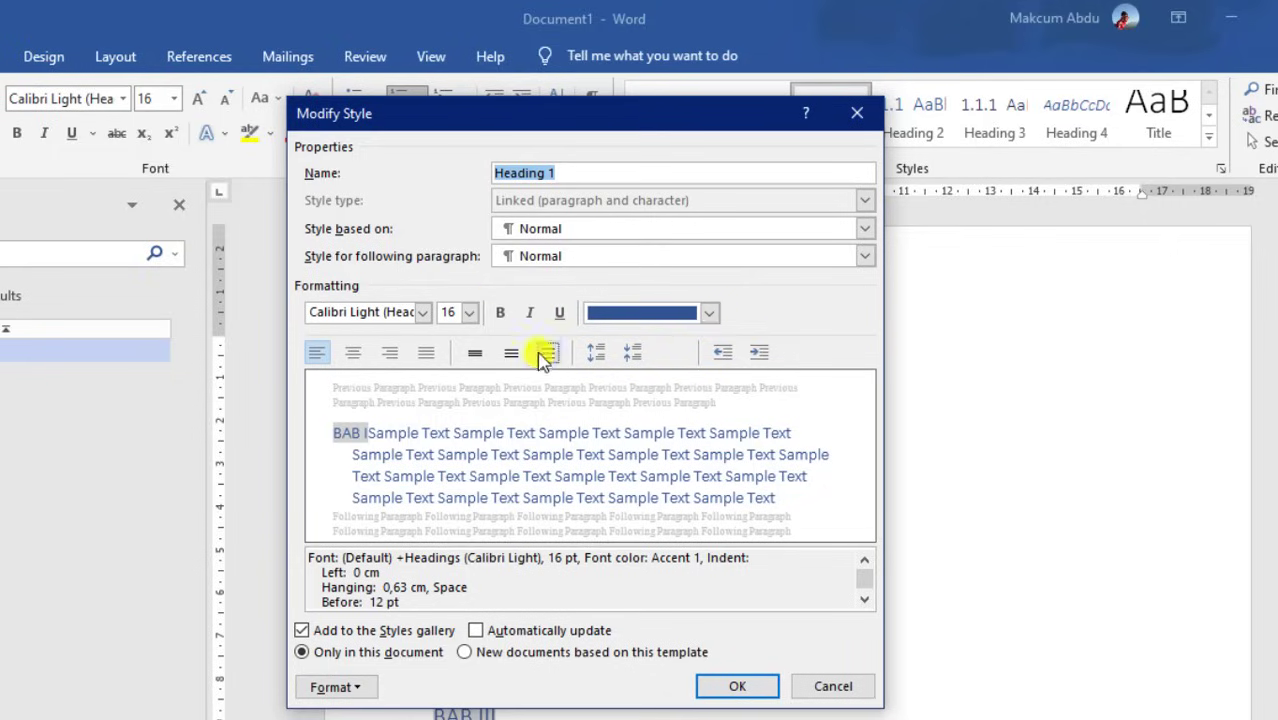
click(709, 314)
click(680, 342)
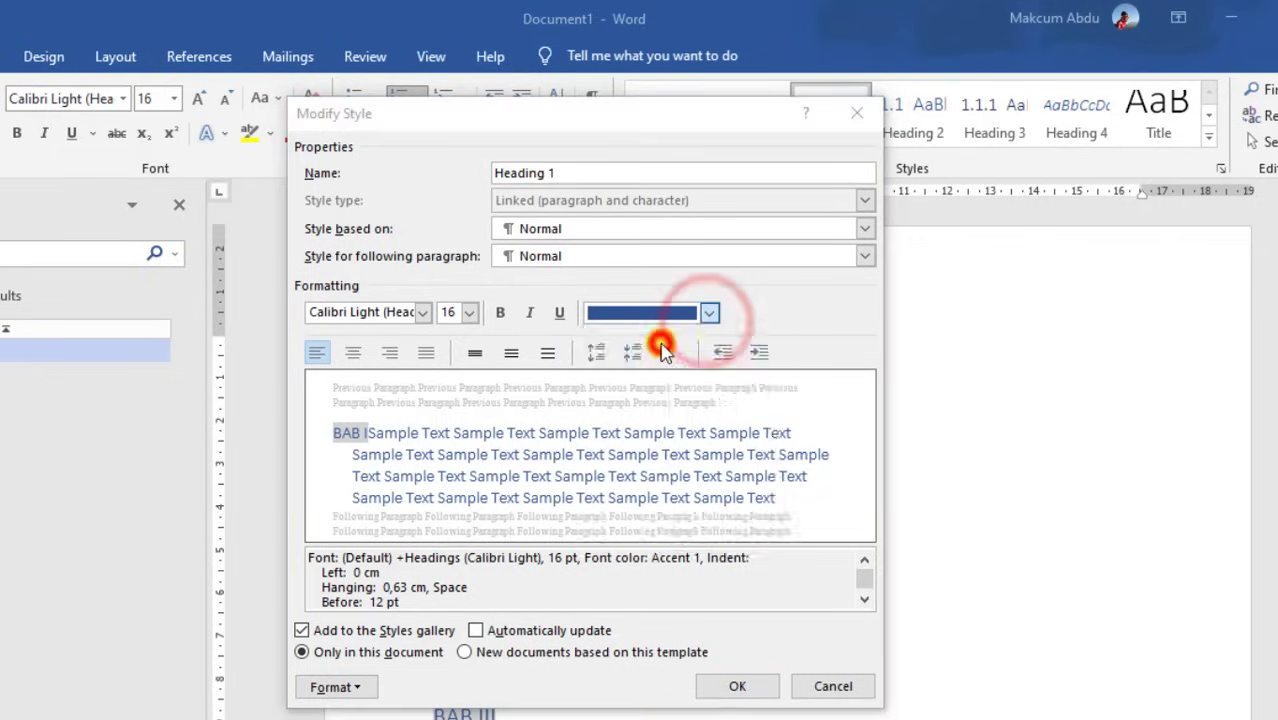
click(505, 315)
click(423, 313)
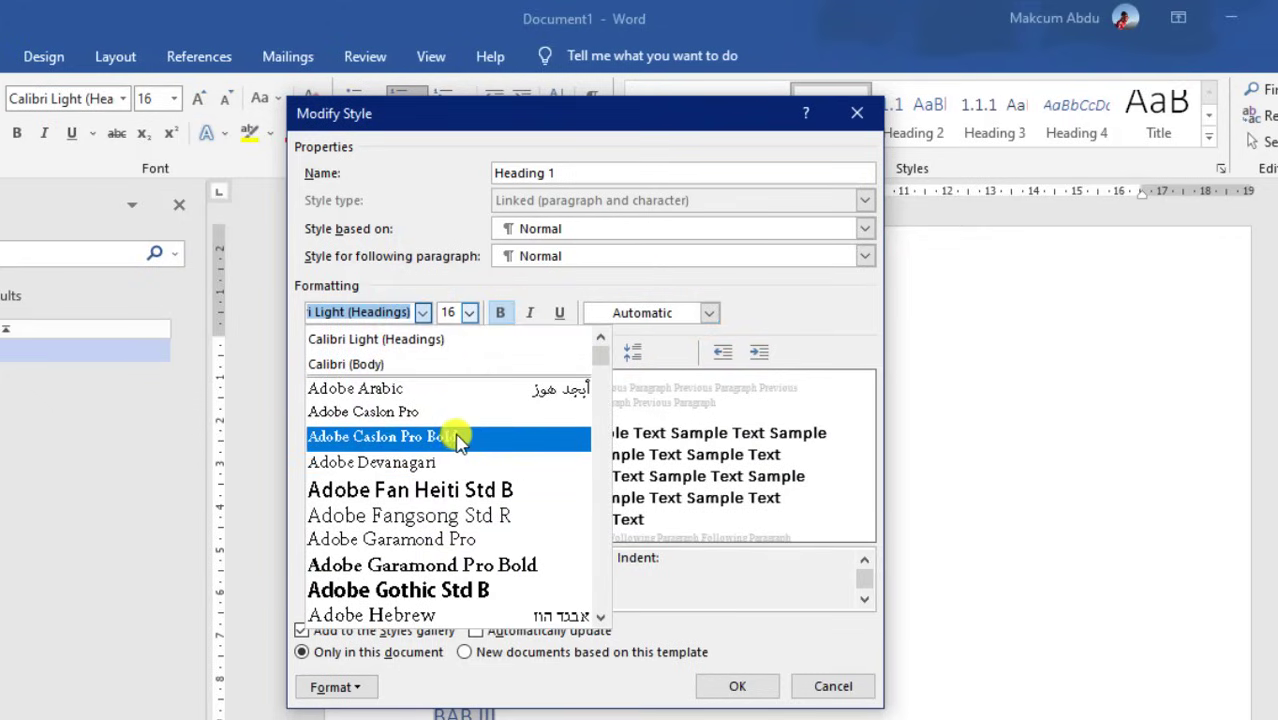
text(ti)
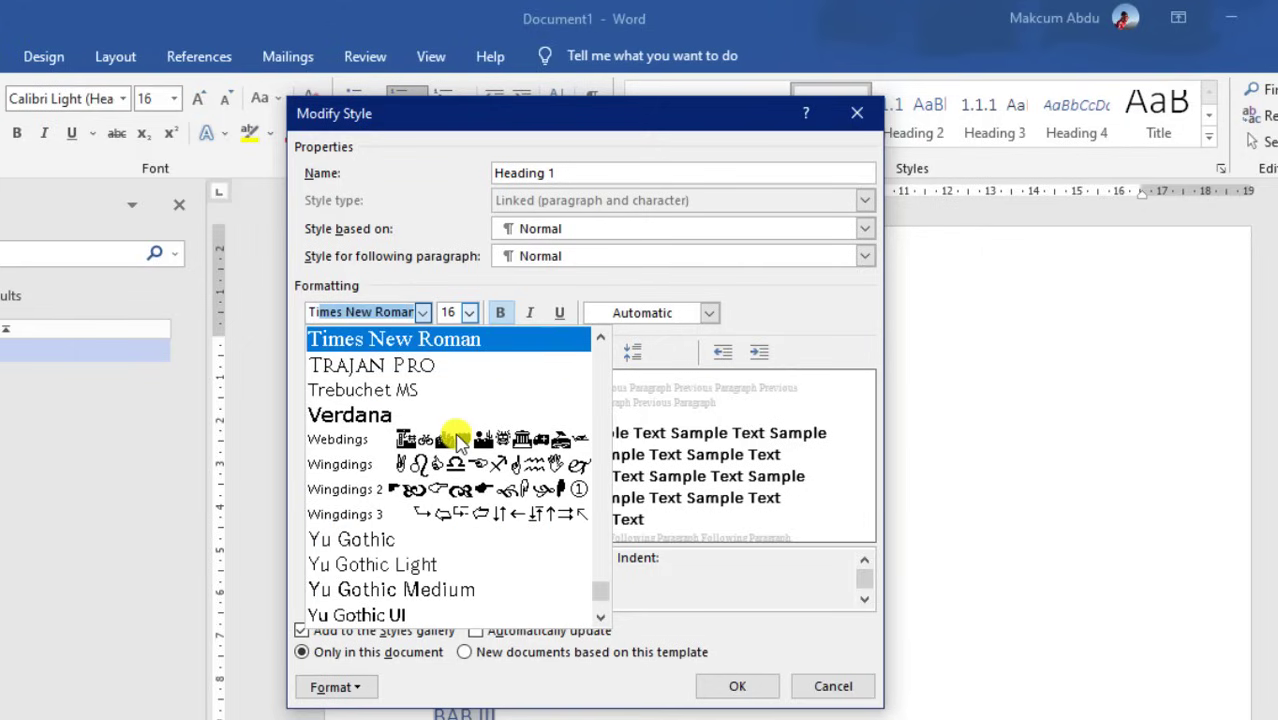
click(424, 342)
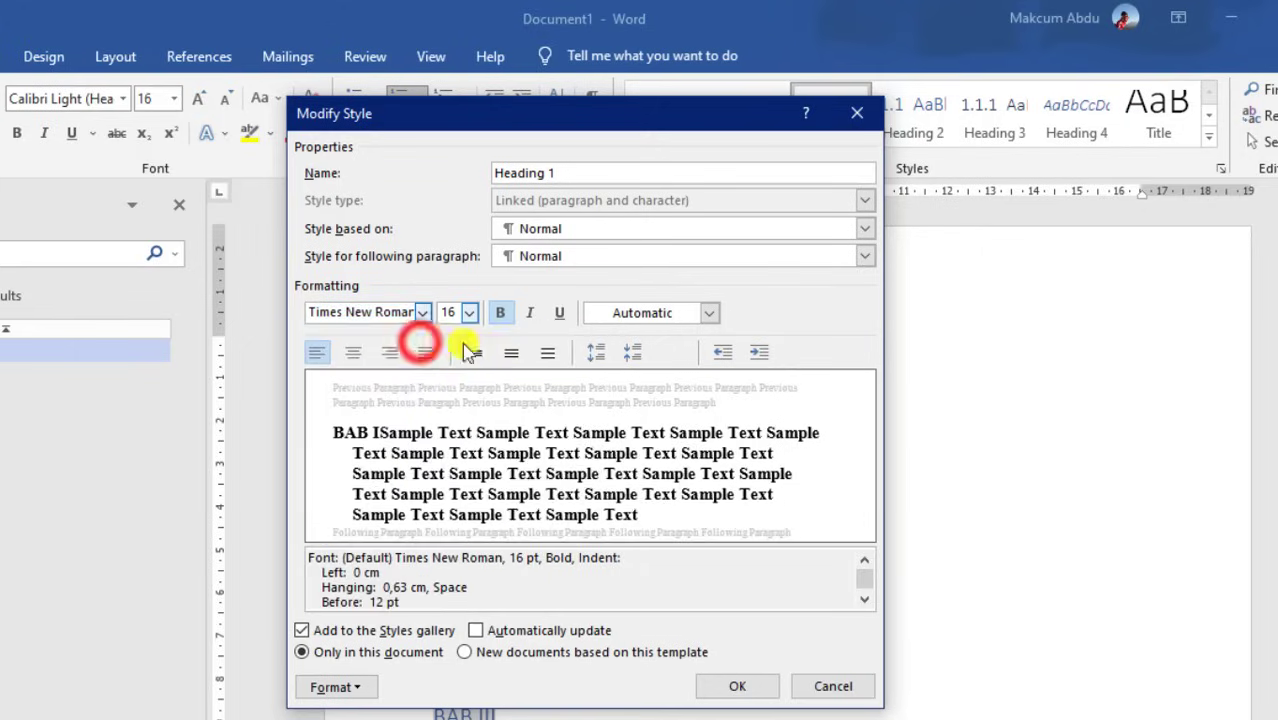
click(738, 688)
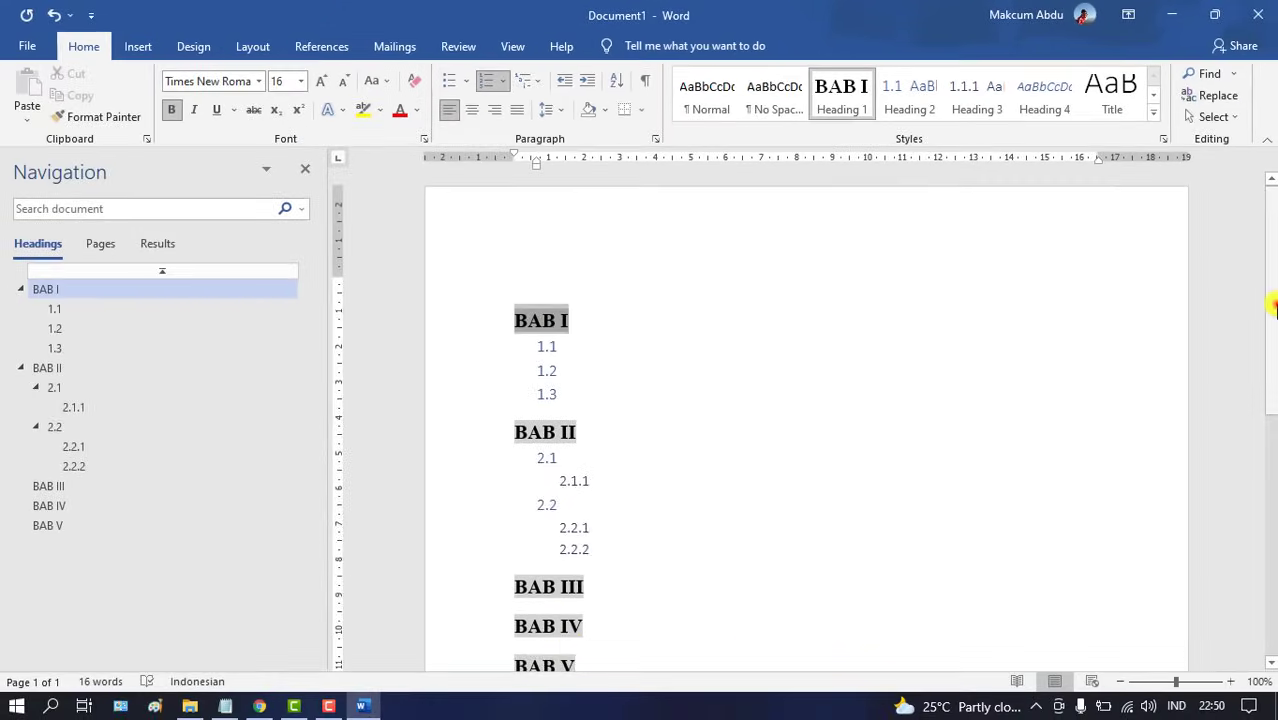
Collapse and re-expand BAB I in the Navigation pane, then select the second-level subheading numbers
mouse_move(1275, 305)
mouse_down()
mouse_move(1274, 382)
mouse_move(1274, 302)
mouse_up()
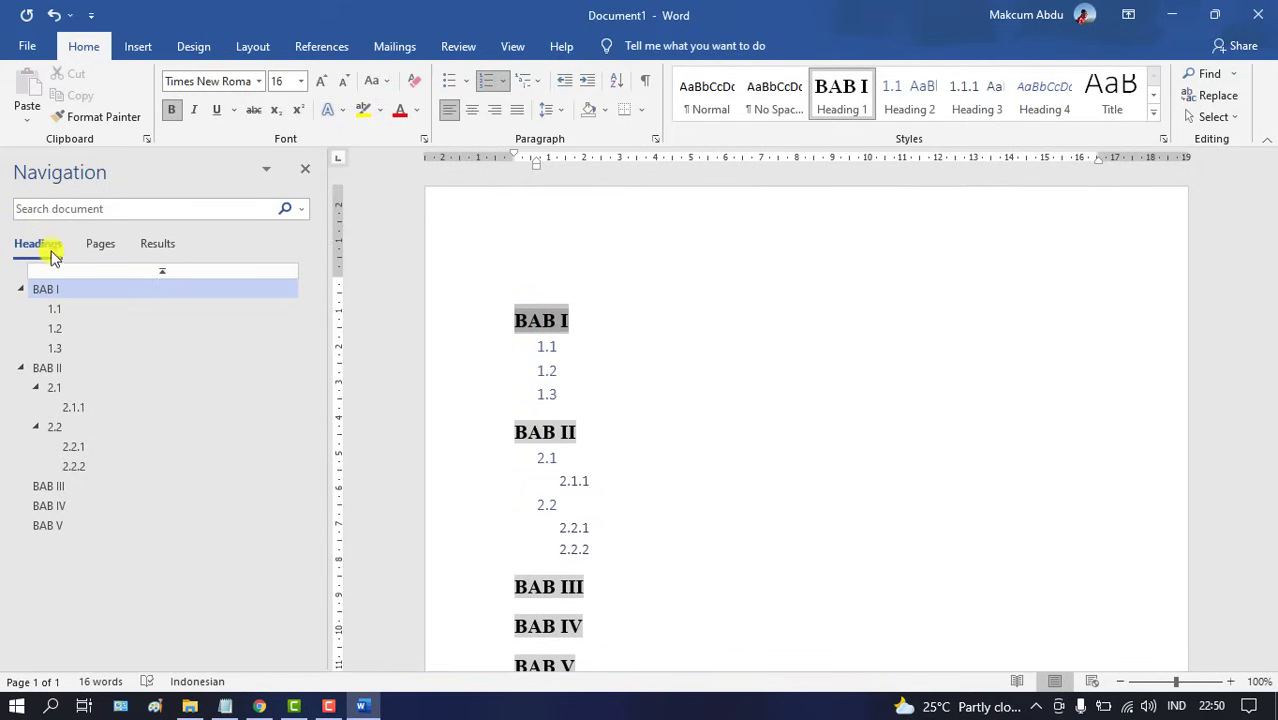
click(21, 289)
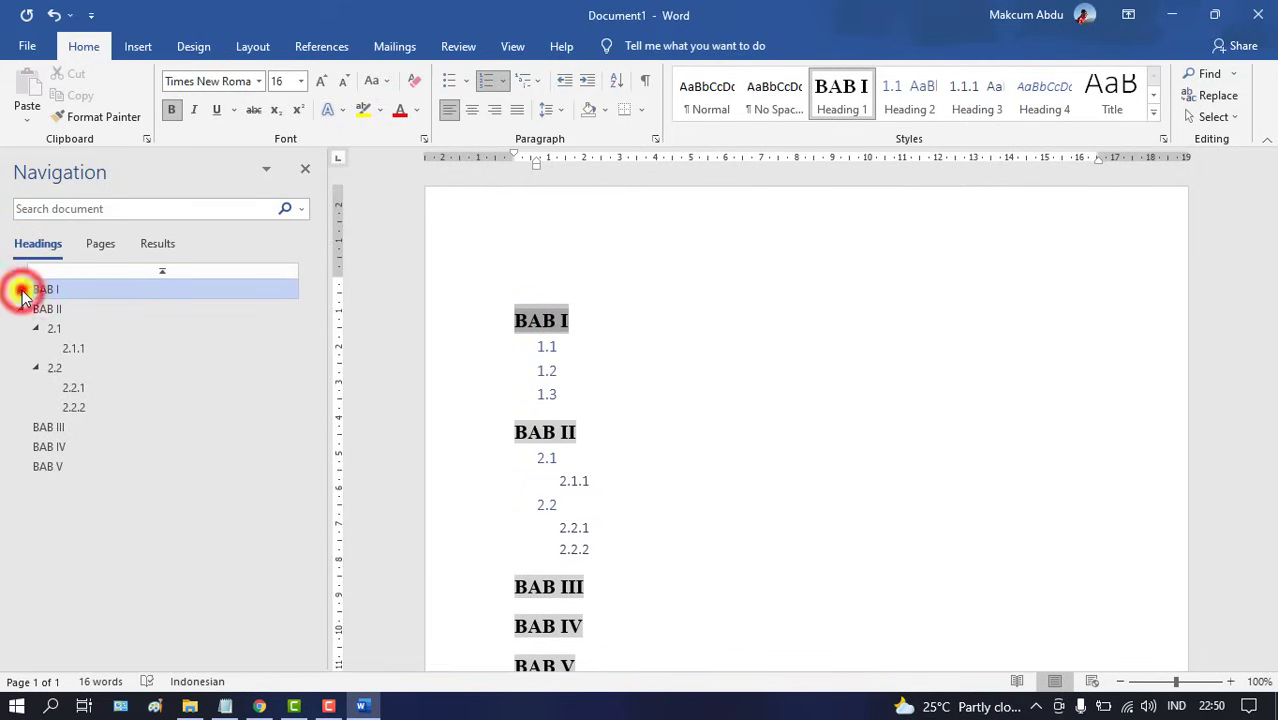
click(21, 289)
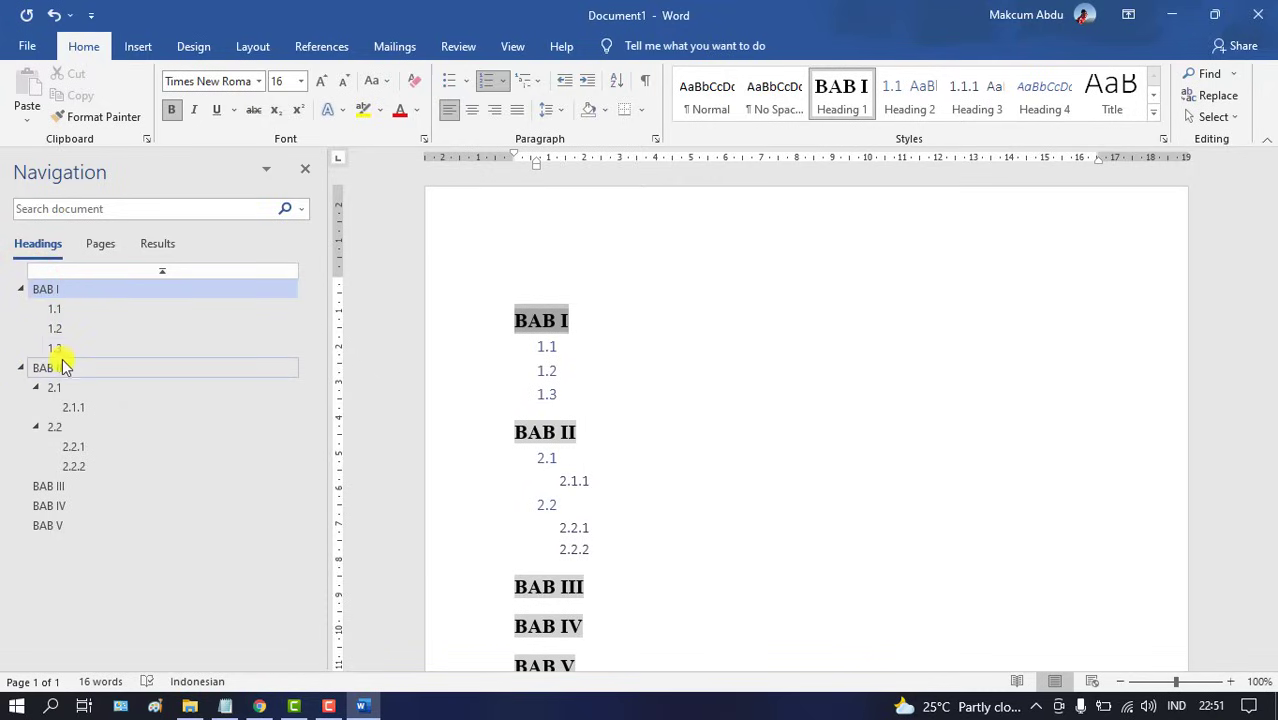
click(551, 347)
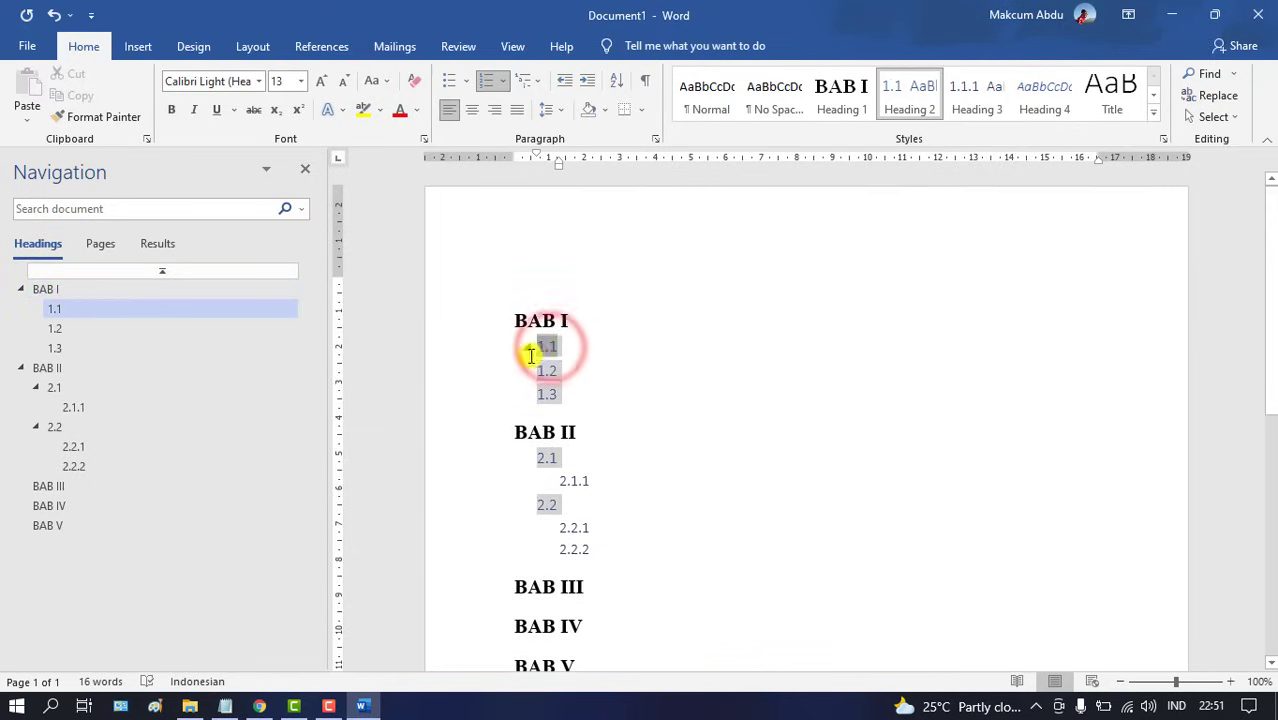
Modify the Heading 2 style to black, bold Times New Roman at 13 pt
right_click(916, 100)
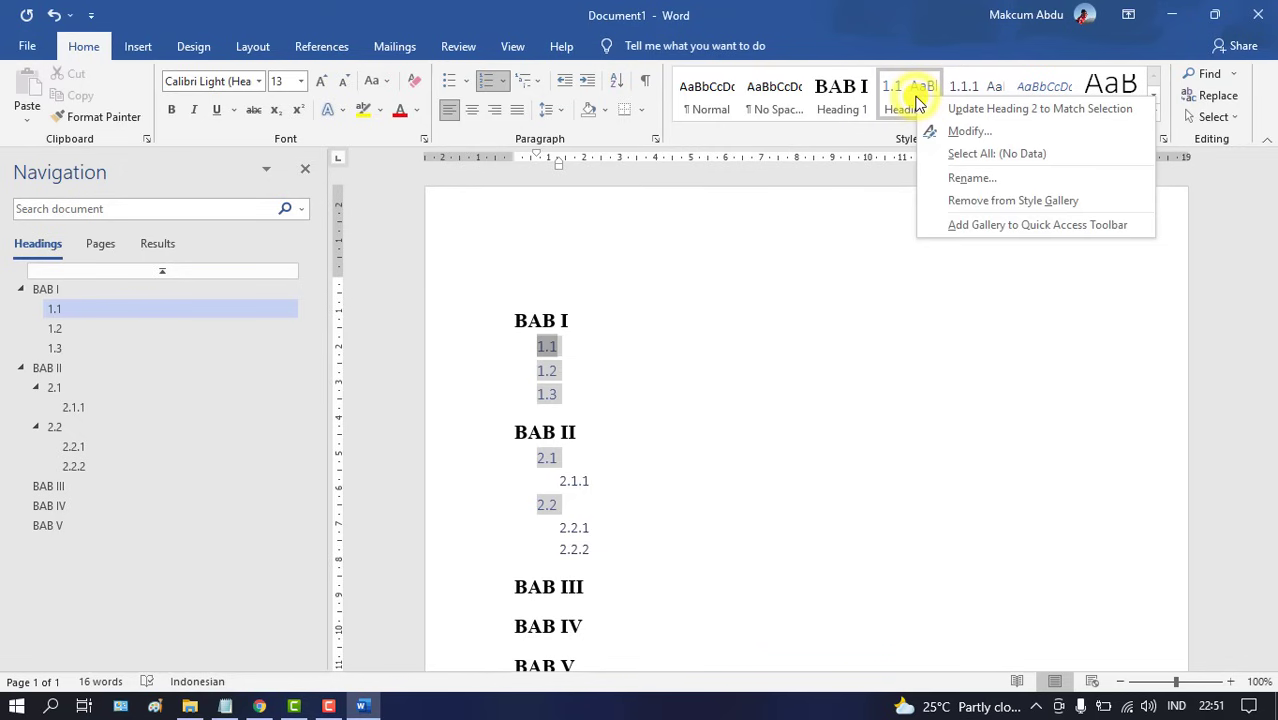
click(960, 133)
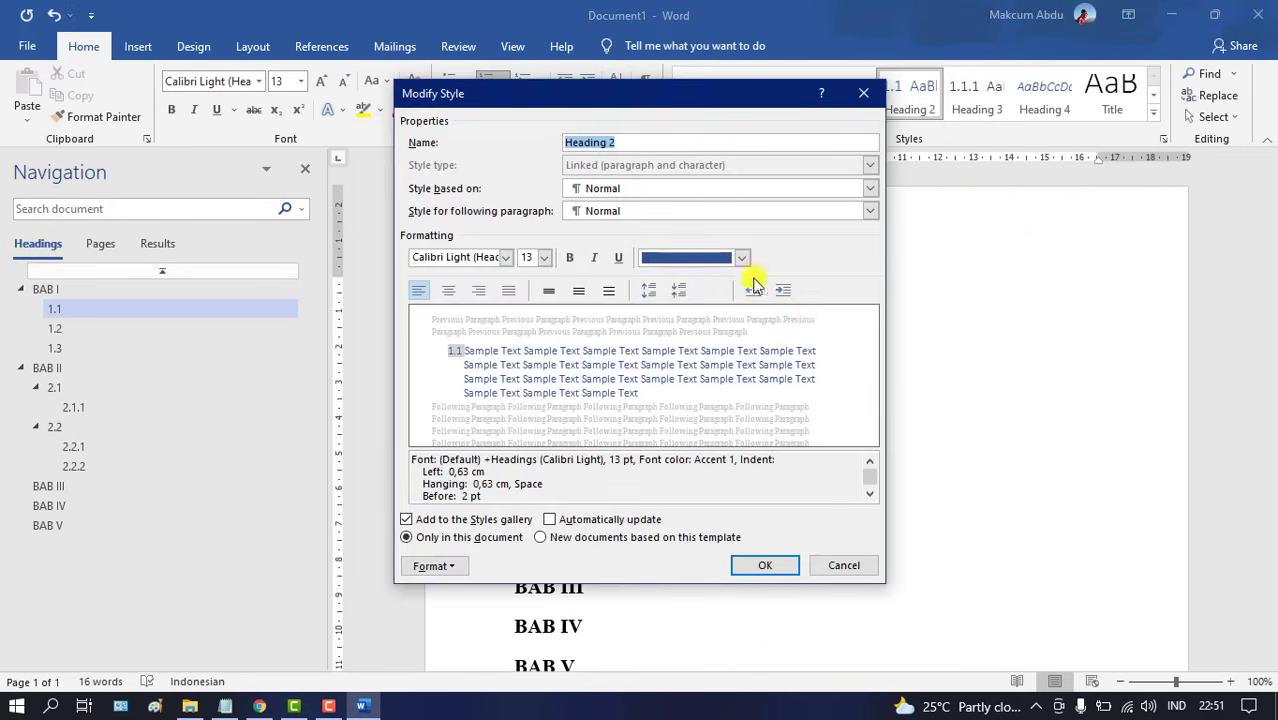
click(742, 258)
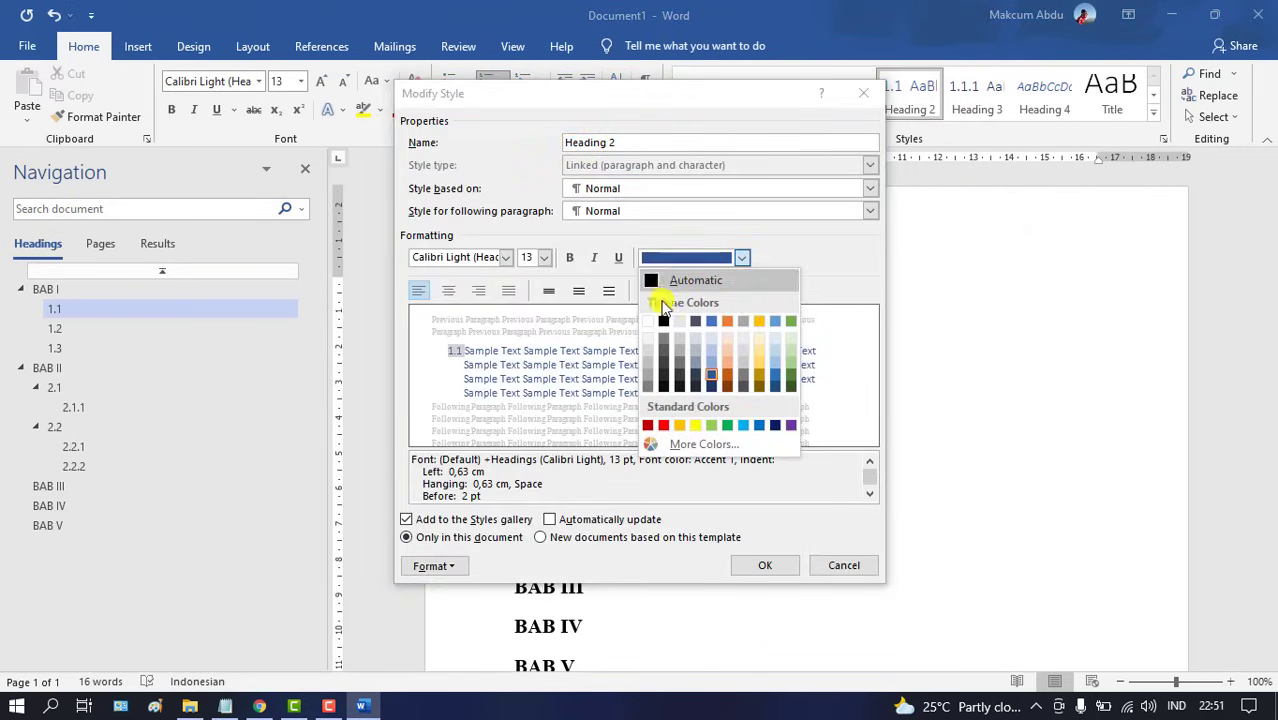
click(665, 320)
click(569, 258)
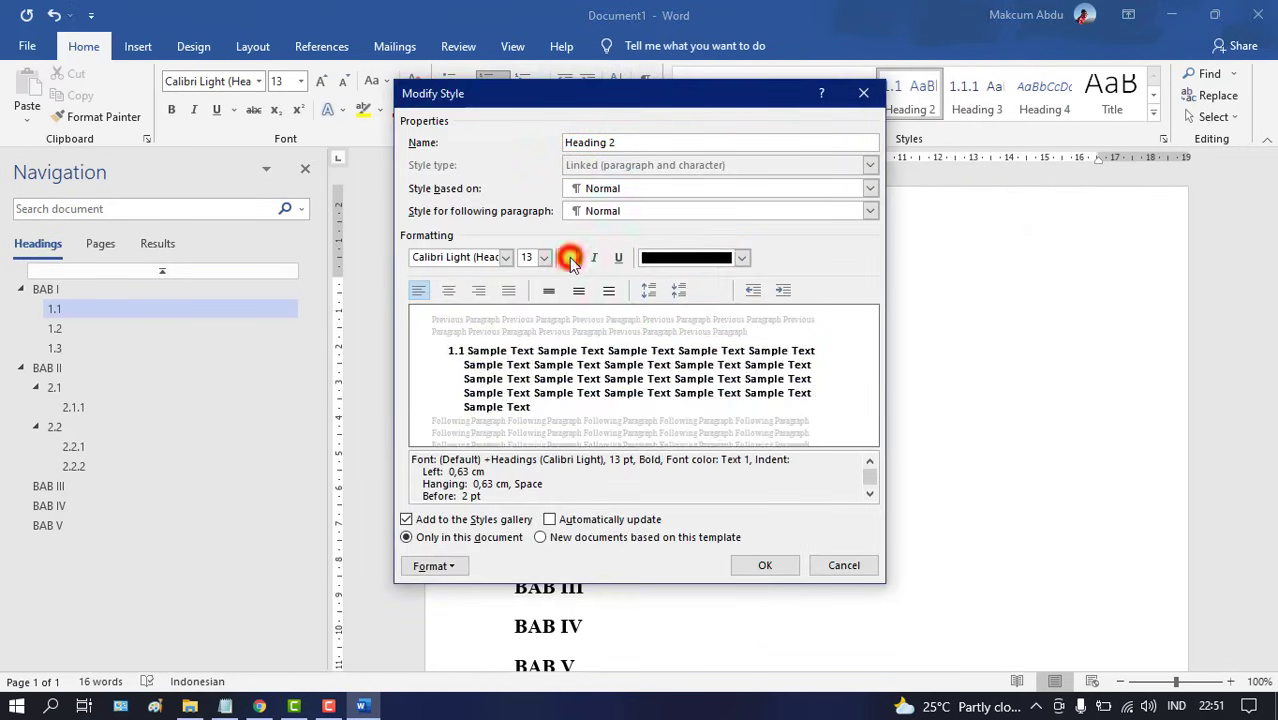
click(485, 259)
click(506, 258)
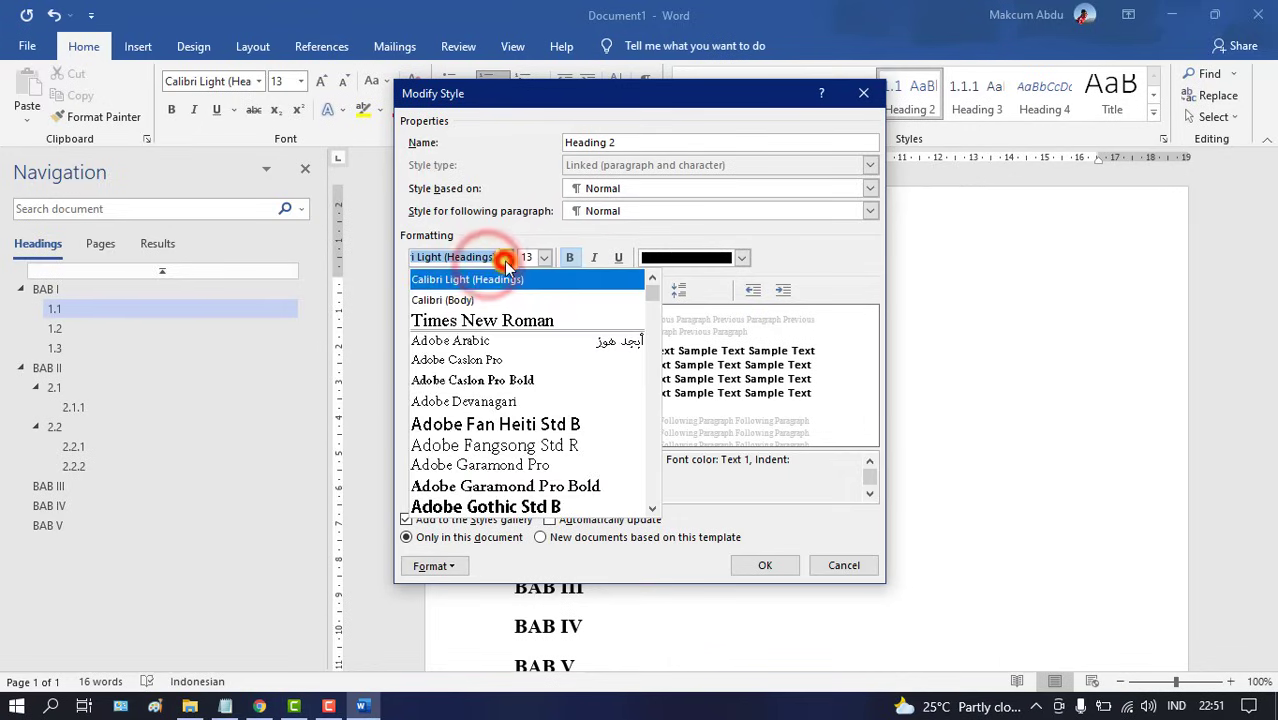
click(498, 318)
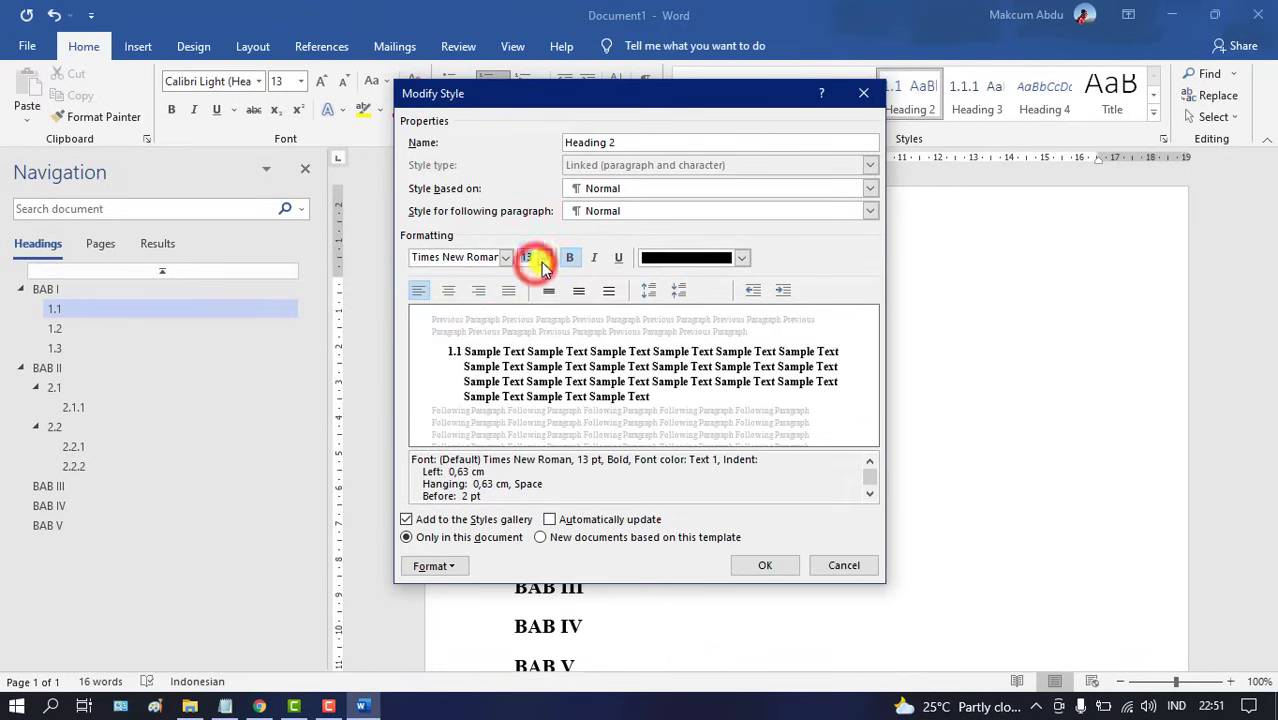
click(543, 259)
click(540, 258)
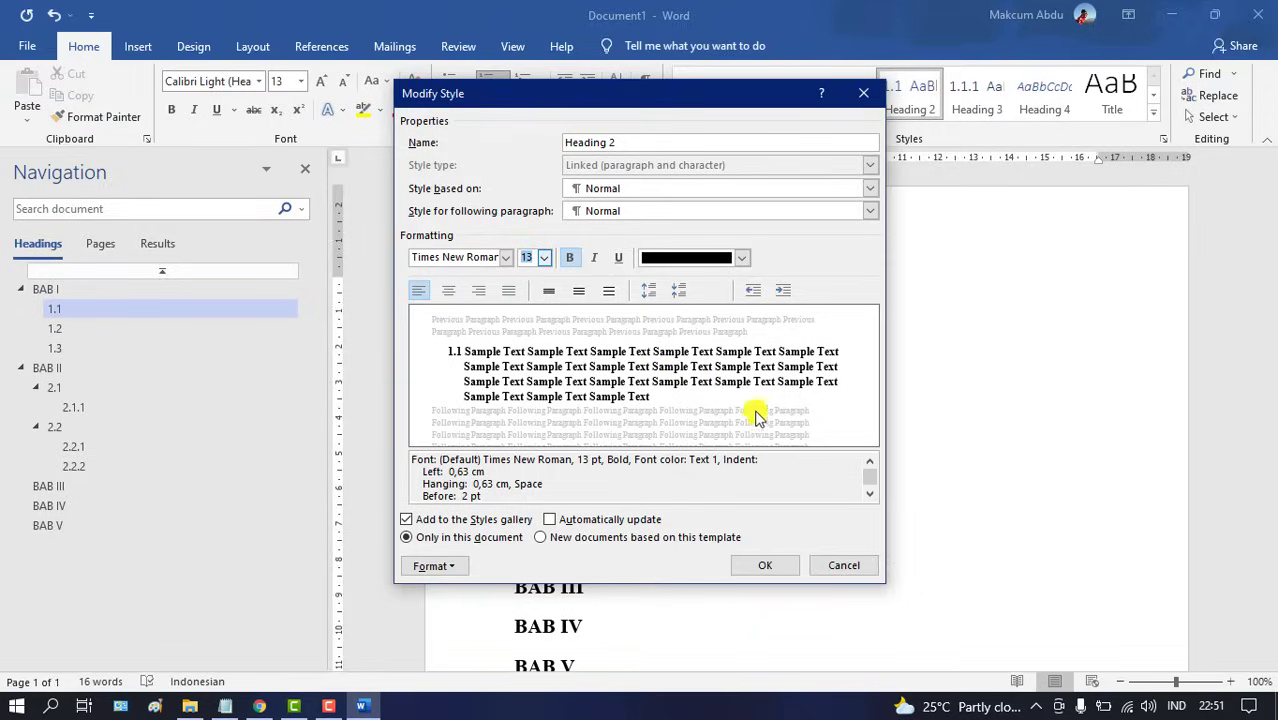
click(766, 566)
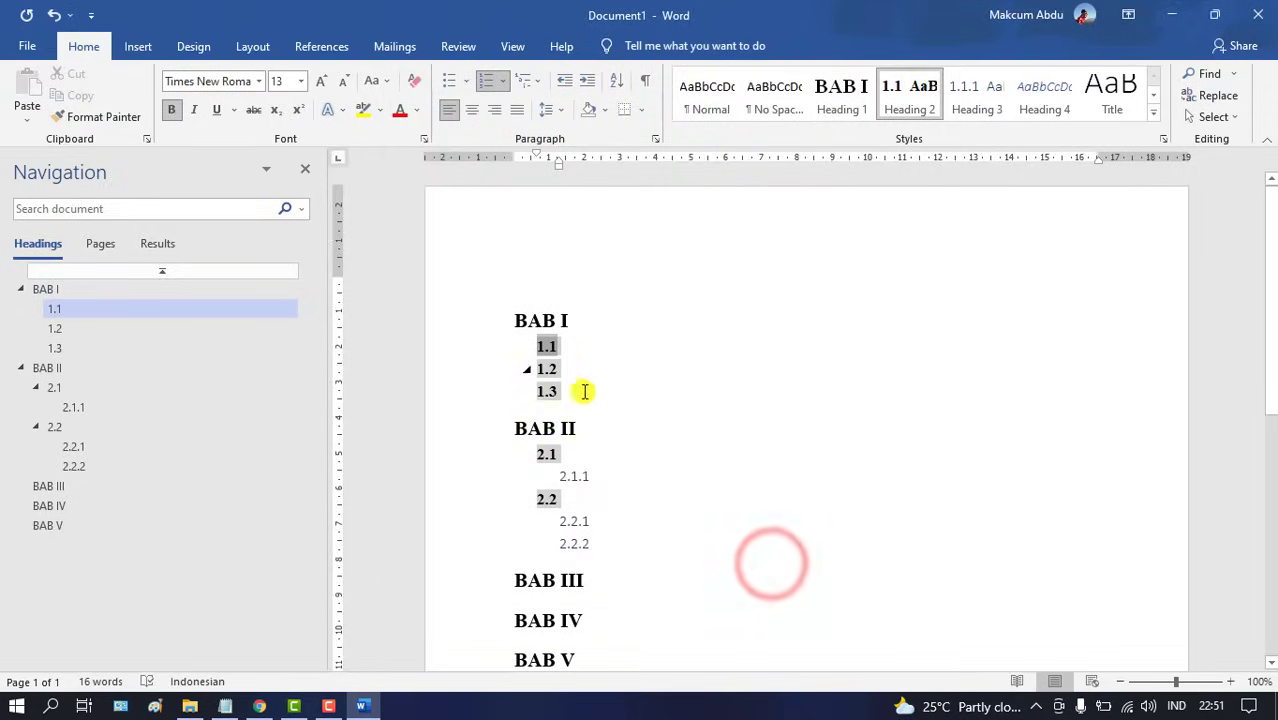
click(595, 355)
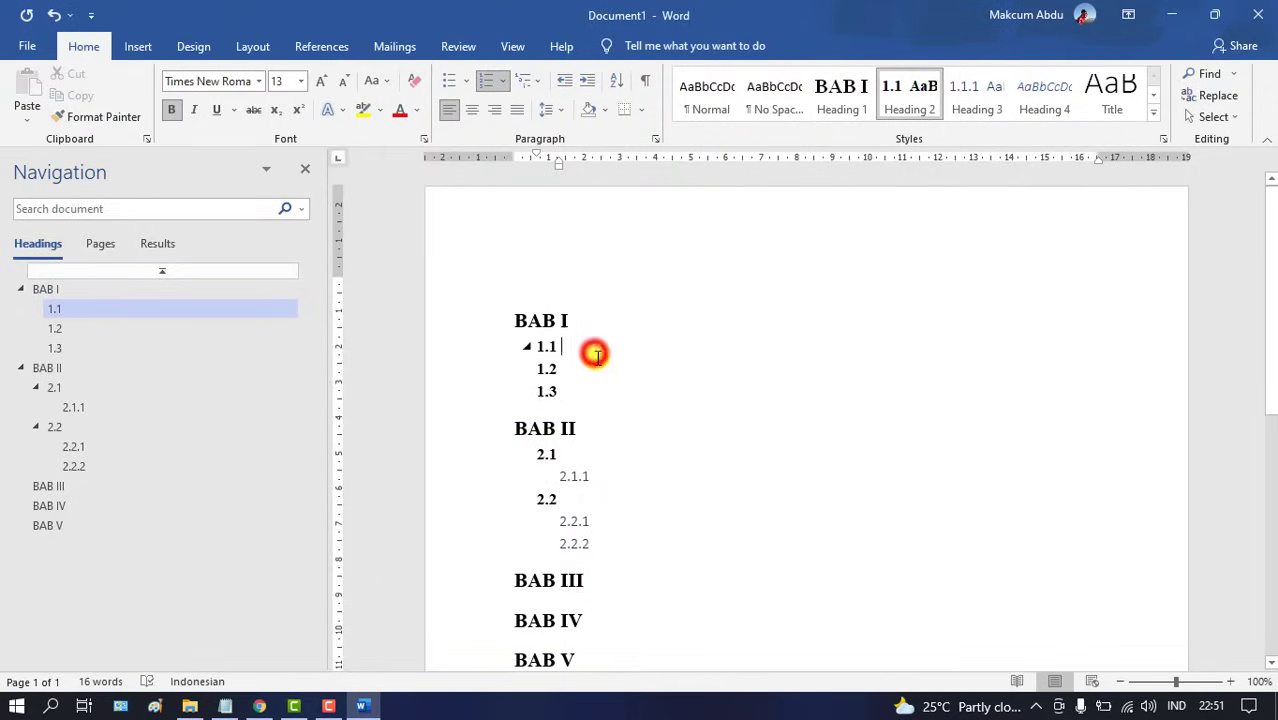
click(573, 476)
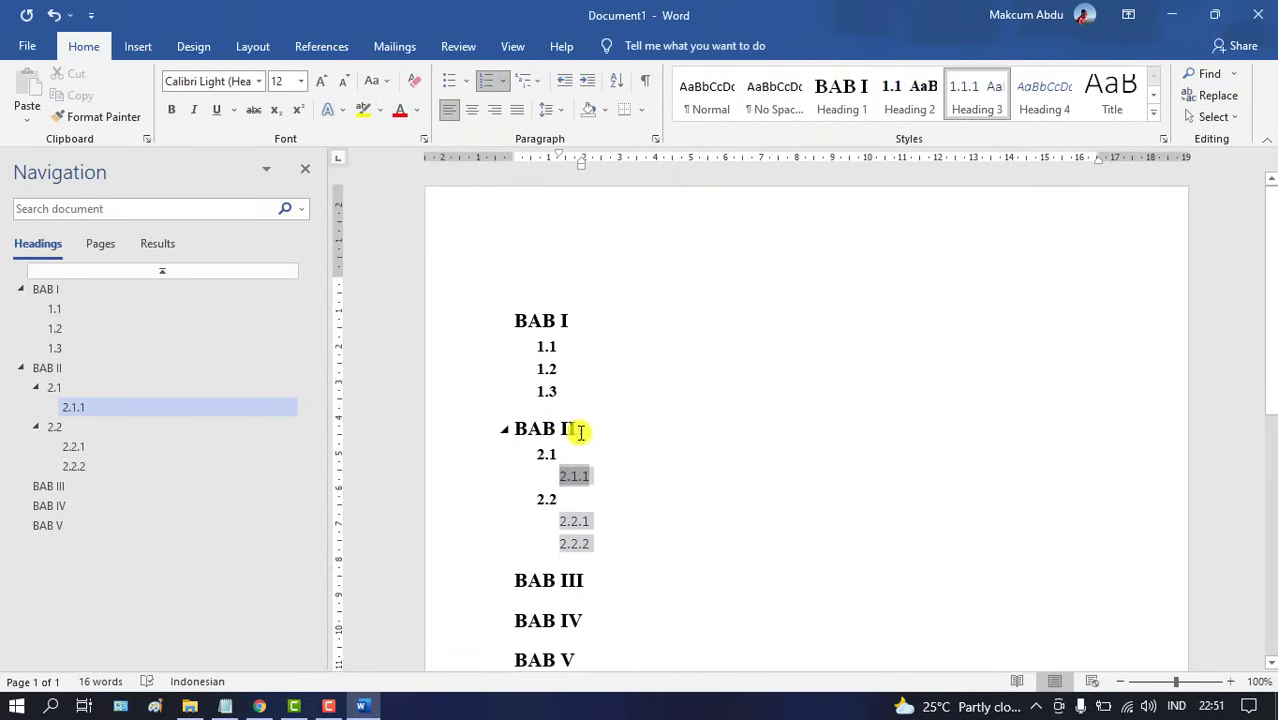
Modify the Heading 3 style to Automatic (black) colour, bold Times New Roman
right_click(966, 95)
click(1014, 133)
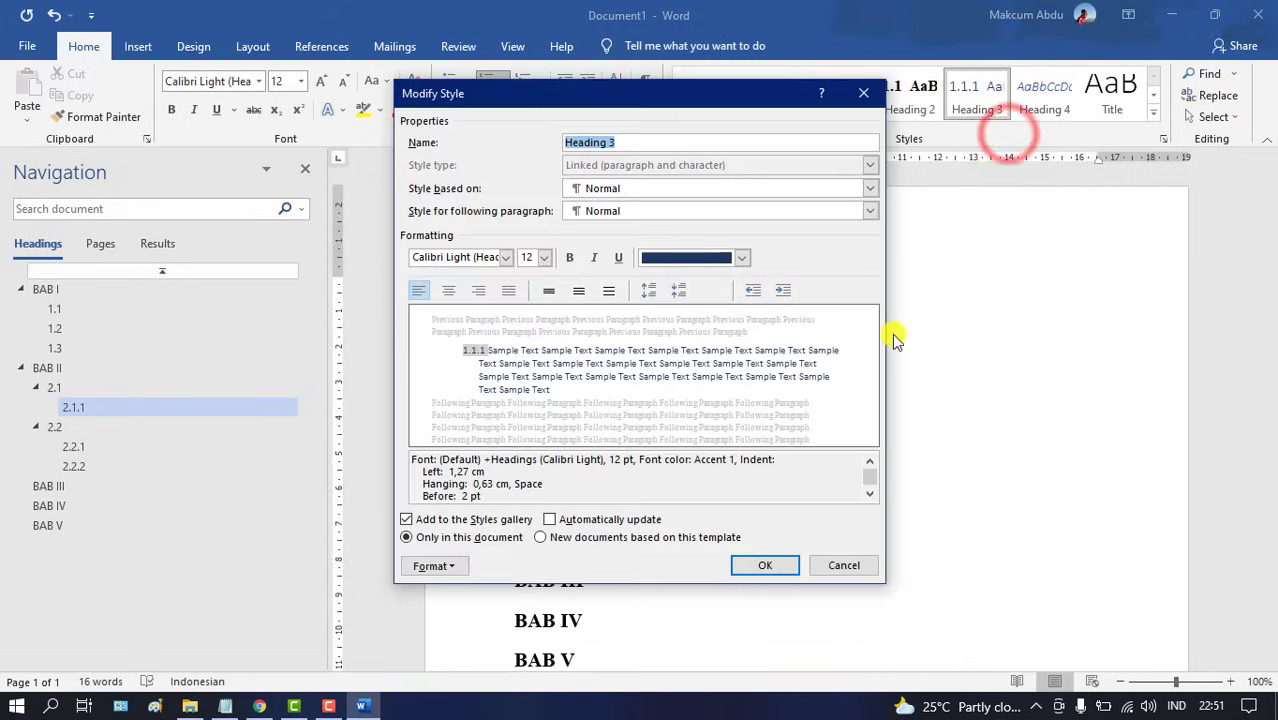
click(742, 260)
click(712, 280)
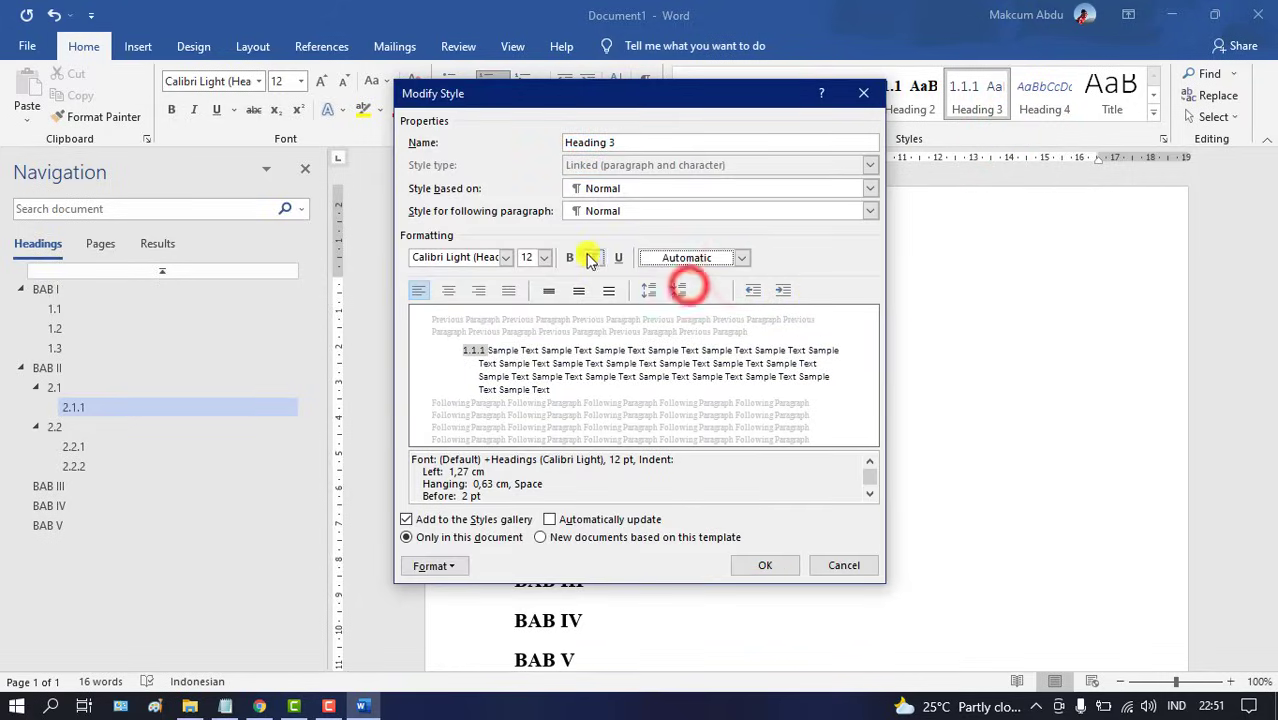
click(569, 257)
click(506, 258)
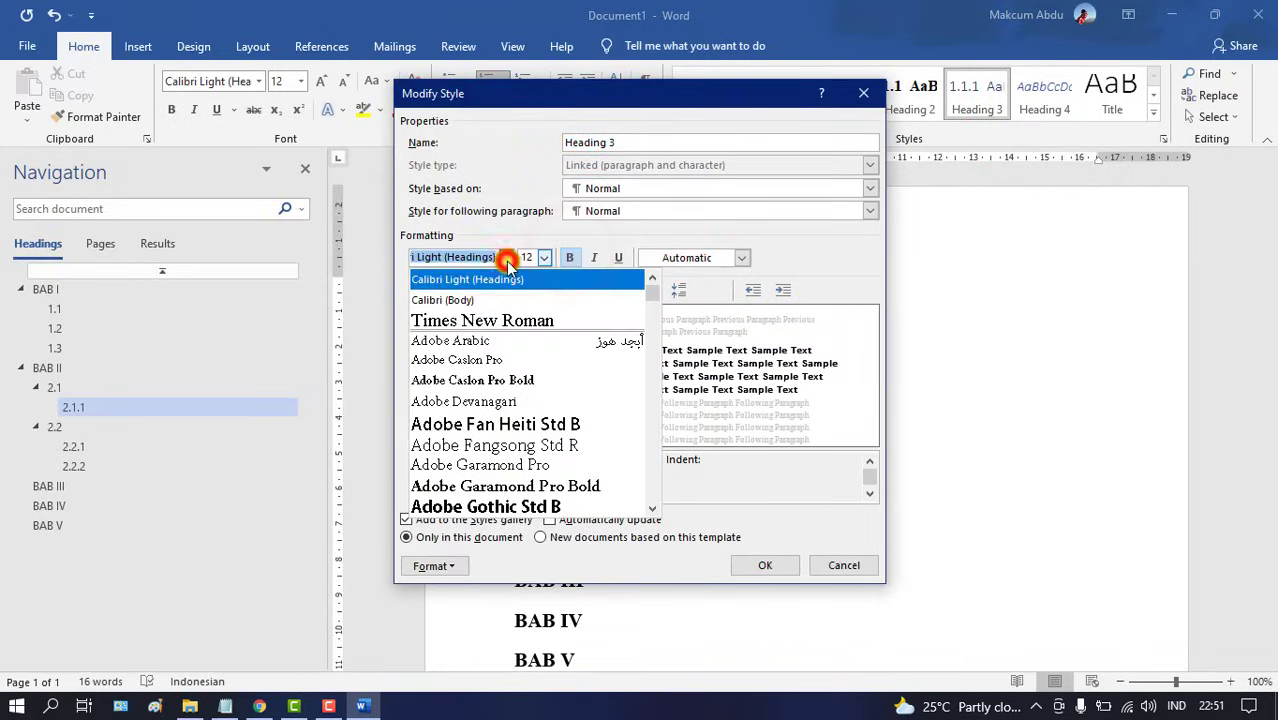
click(475, 316)
click(765, 567)
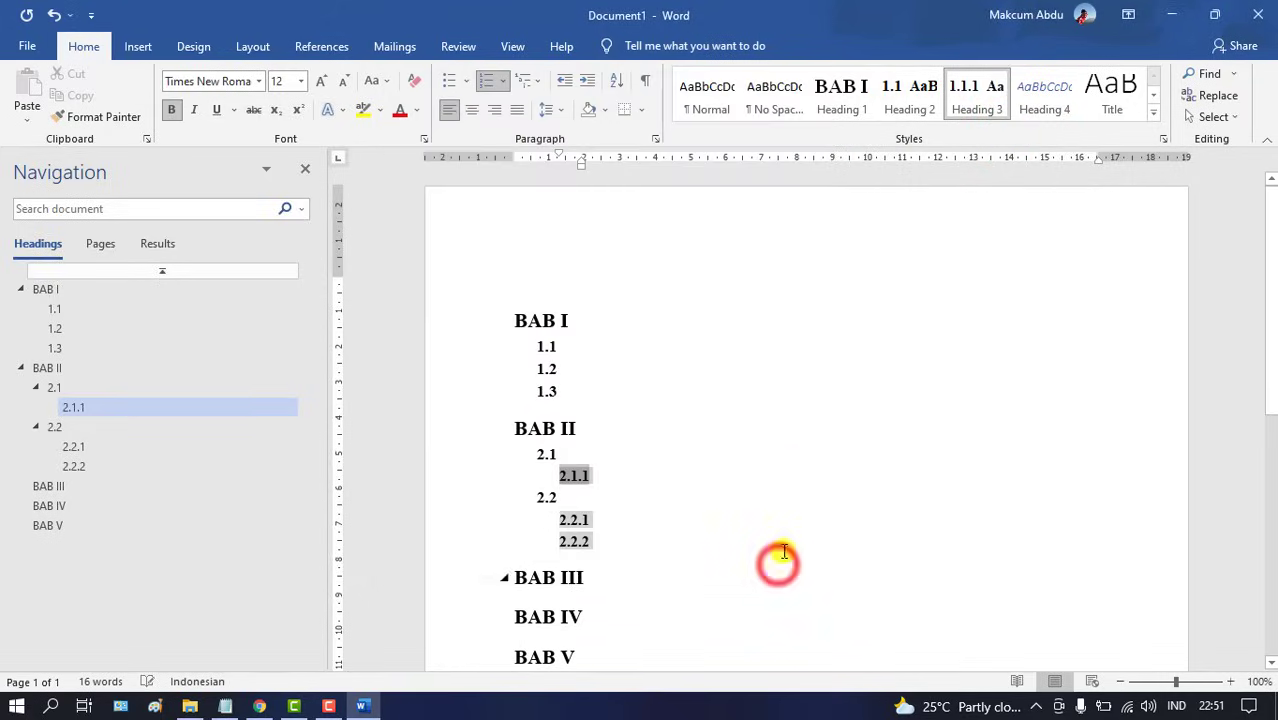
click(764, 404)
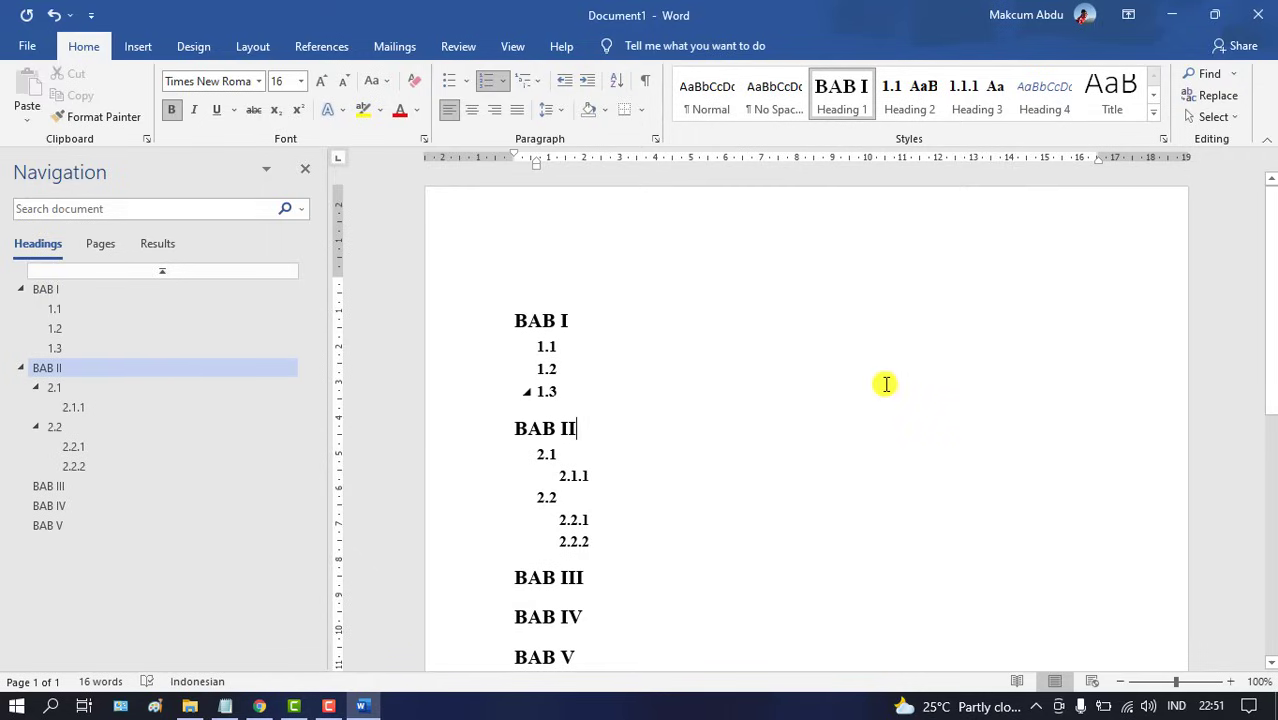
Type the chapter title PENDAHULUAN after BAB I
click(613, 309)
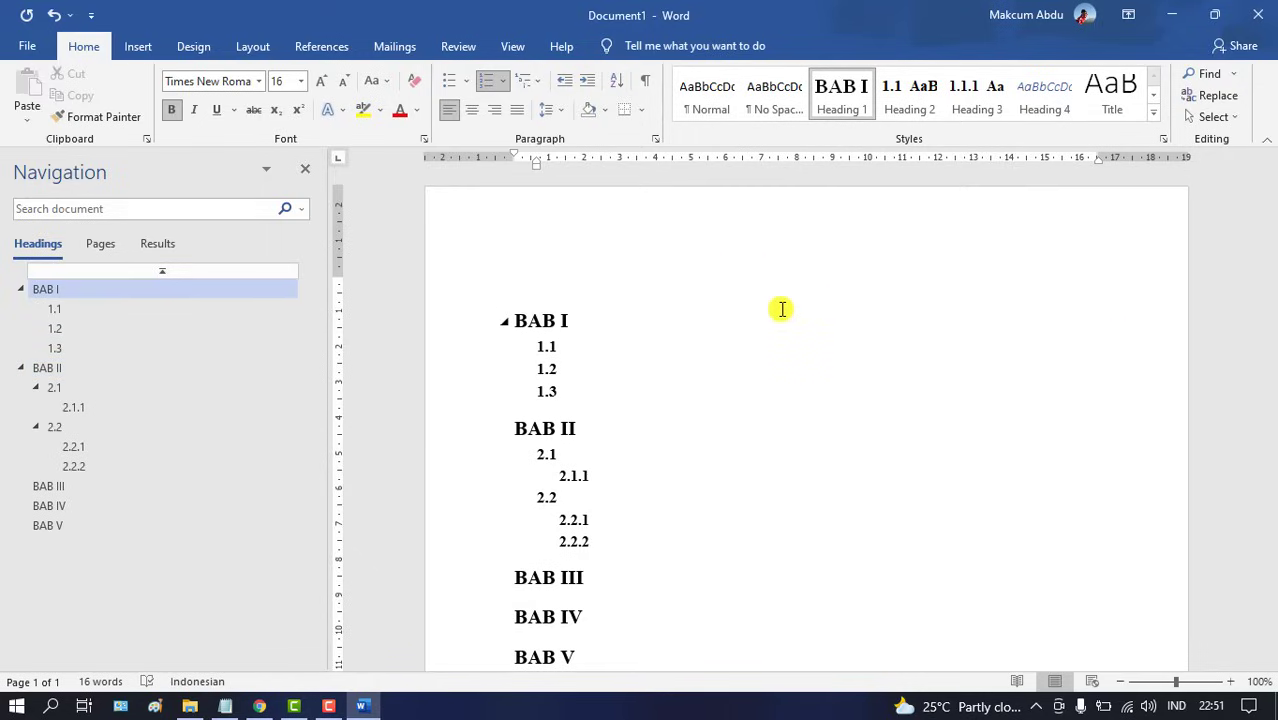
text(PEN)
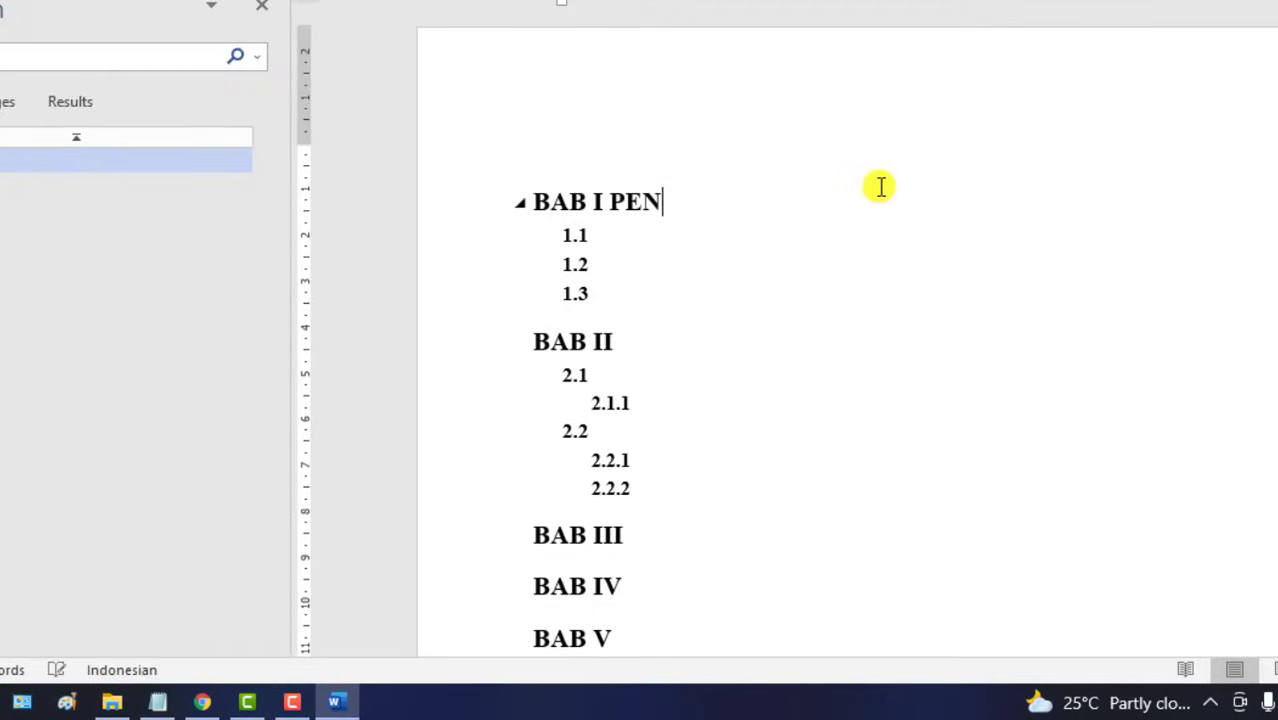
text(LUAN)
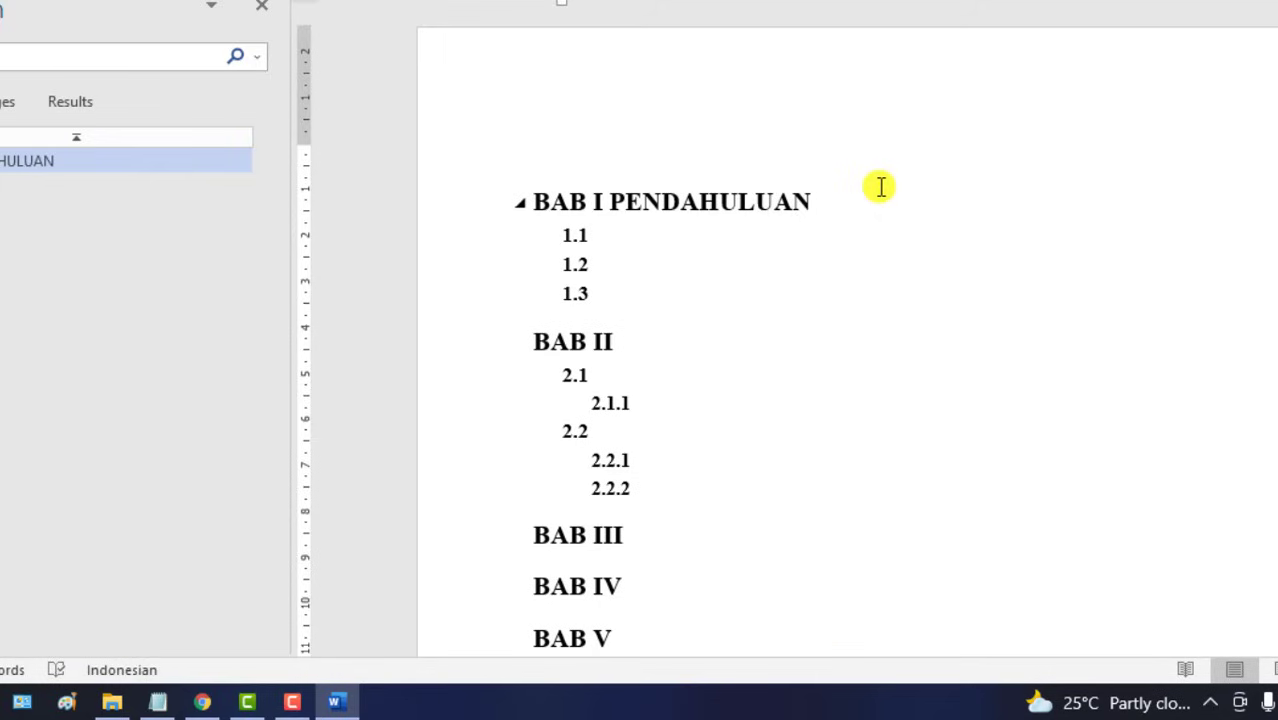
key(Left)
key(Left)
key(Left)
key(Left)
key(Left)
key(Left)
key(Left)
key(Left)
key(Left)
key(Left)
key(Left)
key(Right)
Move PENDAHULUAN onto its own line with a line break and center the heading
key(Return)
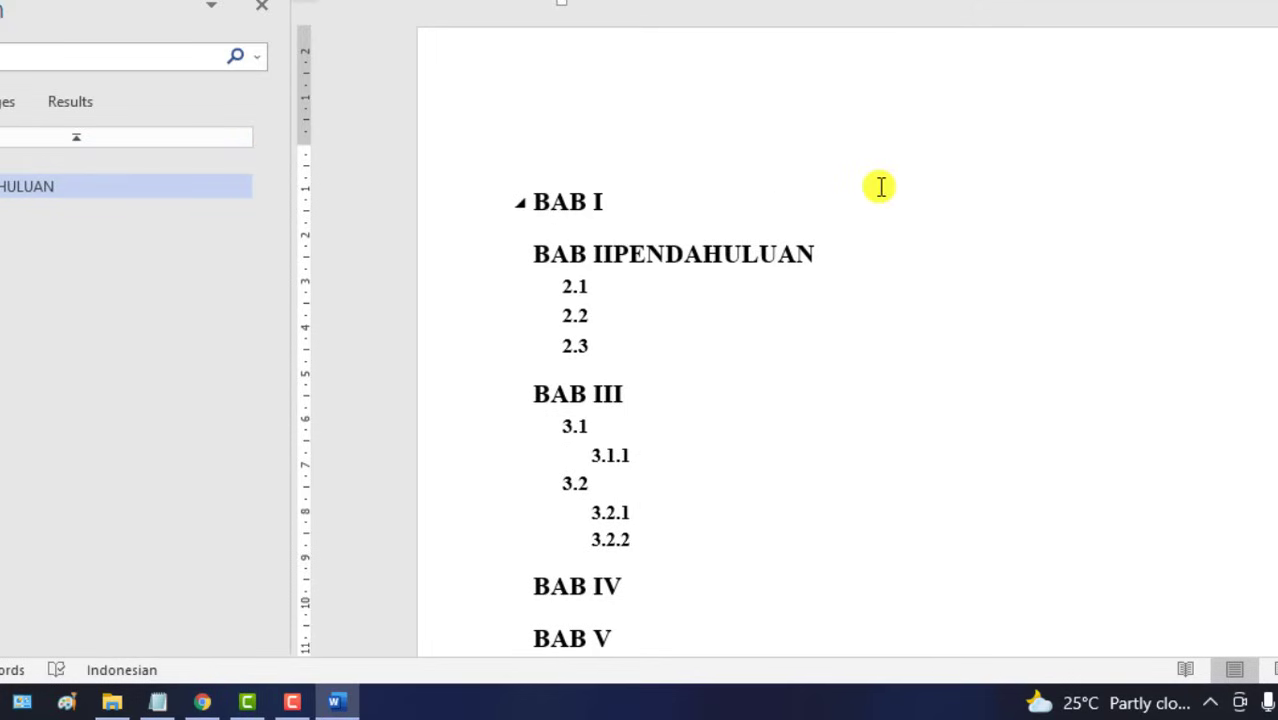
key(BackSpace)
key(BackSpace)
key(BackSpace)
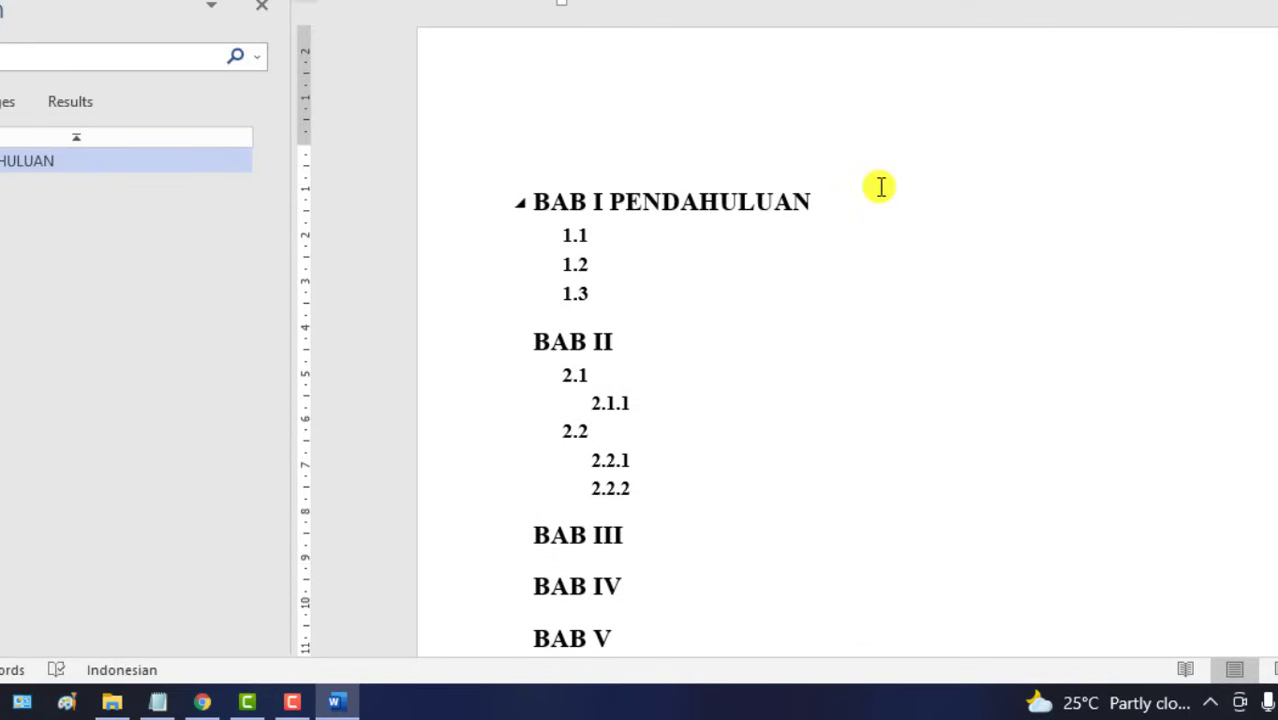
key(shift+Return)
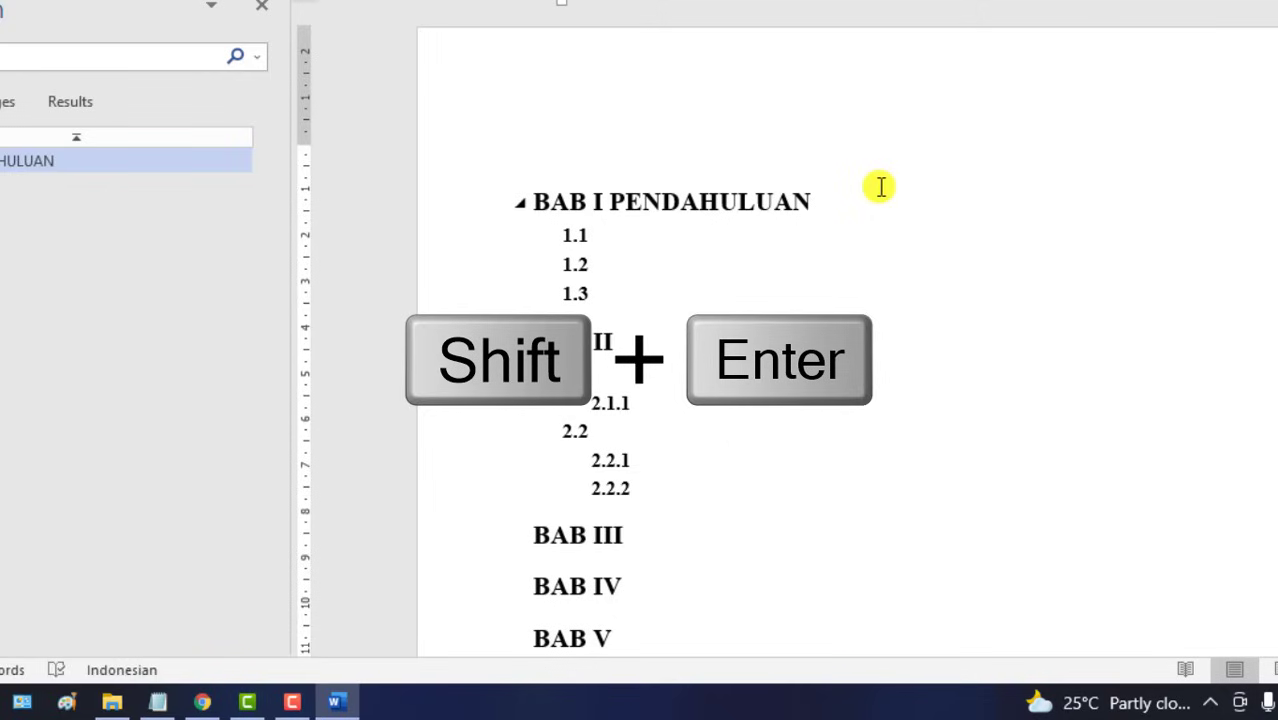
key(shift+Return)
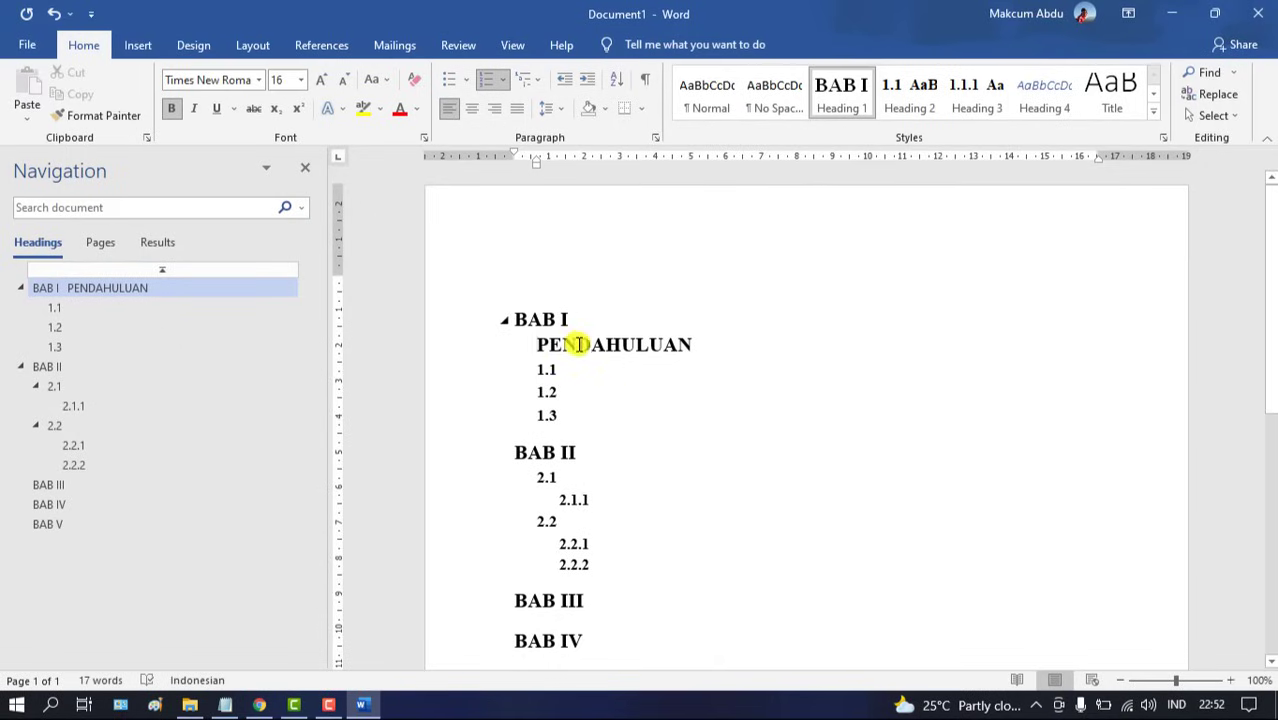
drag(538, 159, 513, 163)
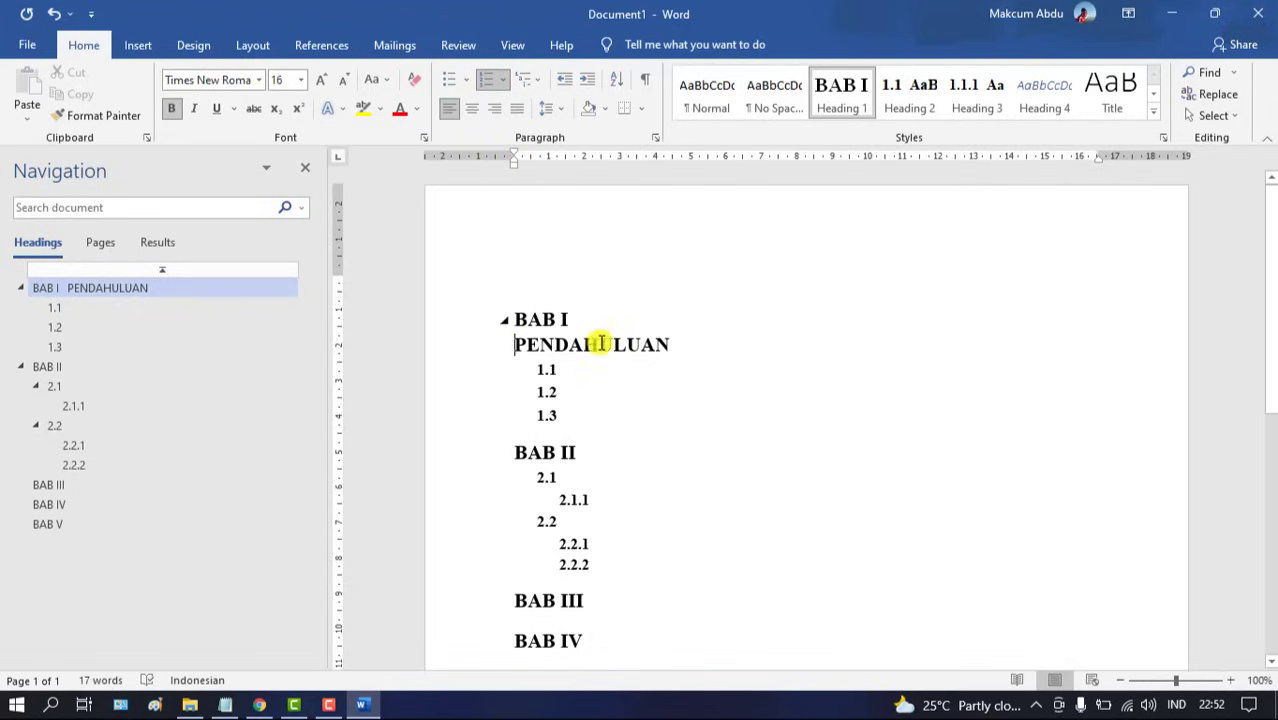
click(471, 108)
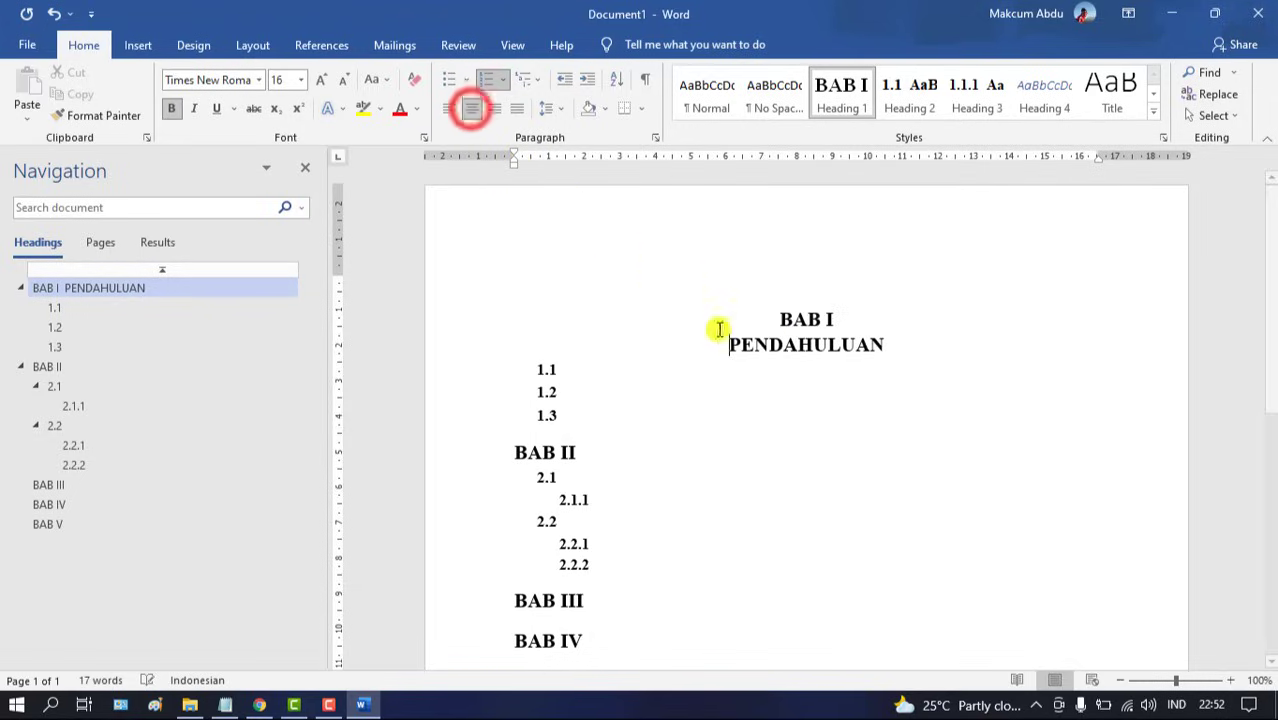
click(593, 367)
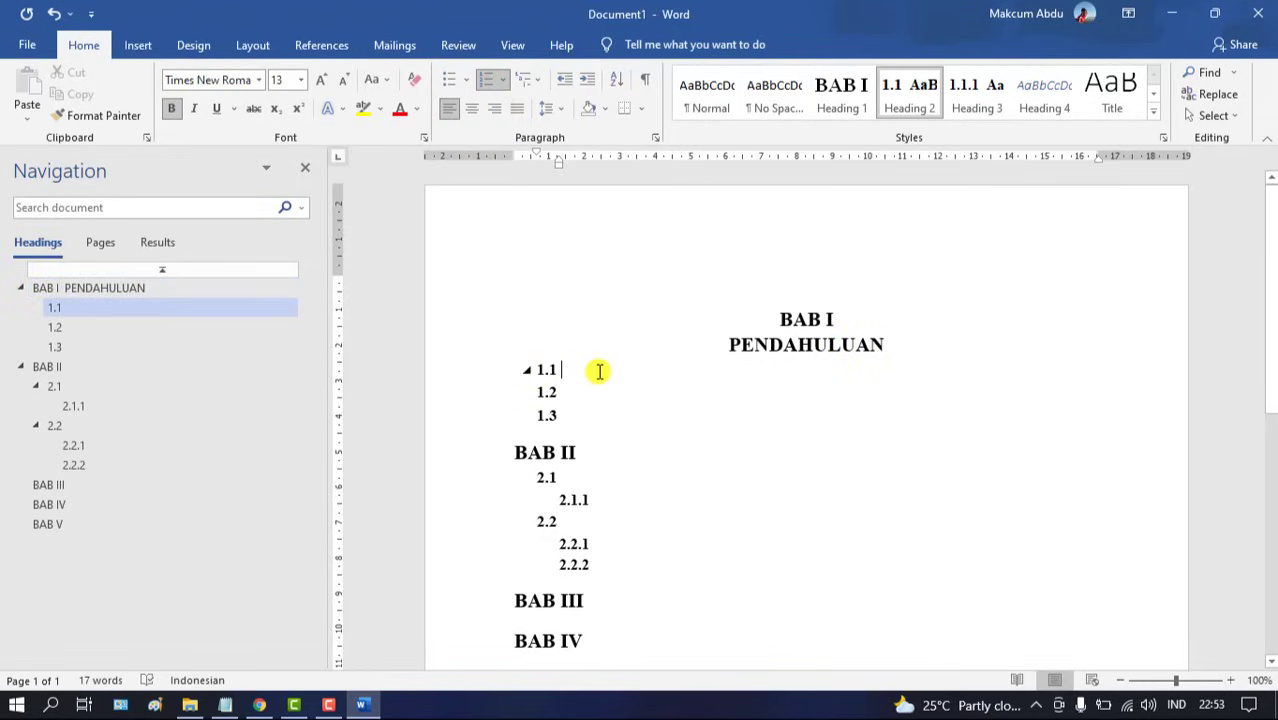
Title 1.1 Latar Belakang and 1.2 Rumusan Masalah, and give 1.3 the placeholder 'dsrr..'
text(LK)
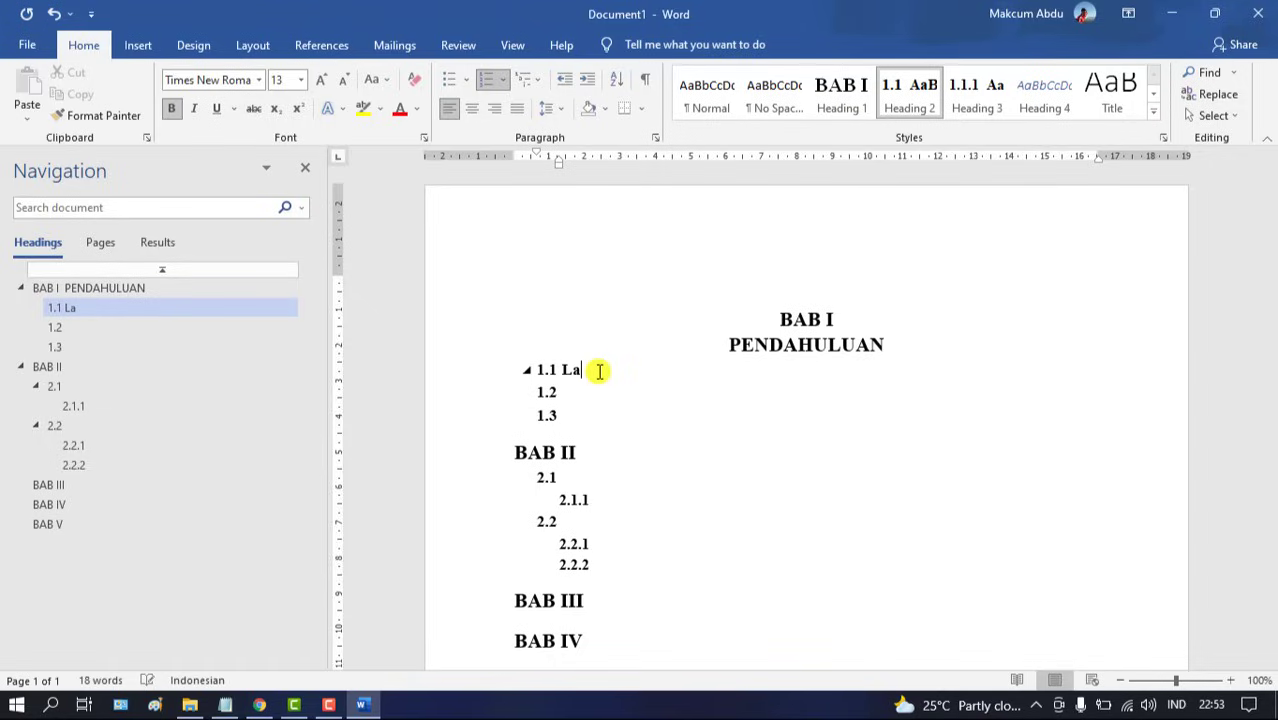
text(tar Belang)
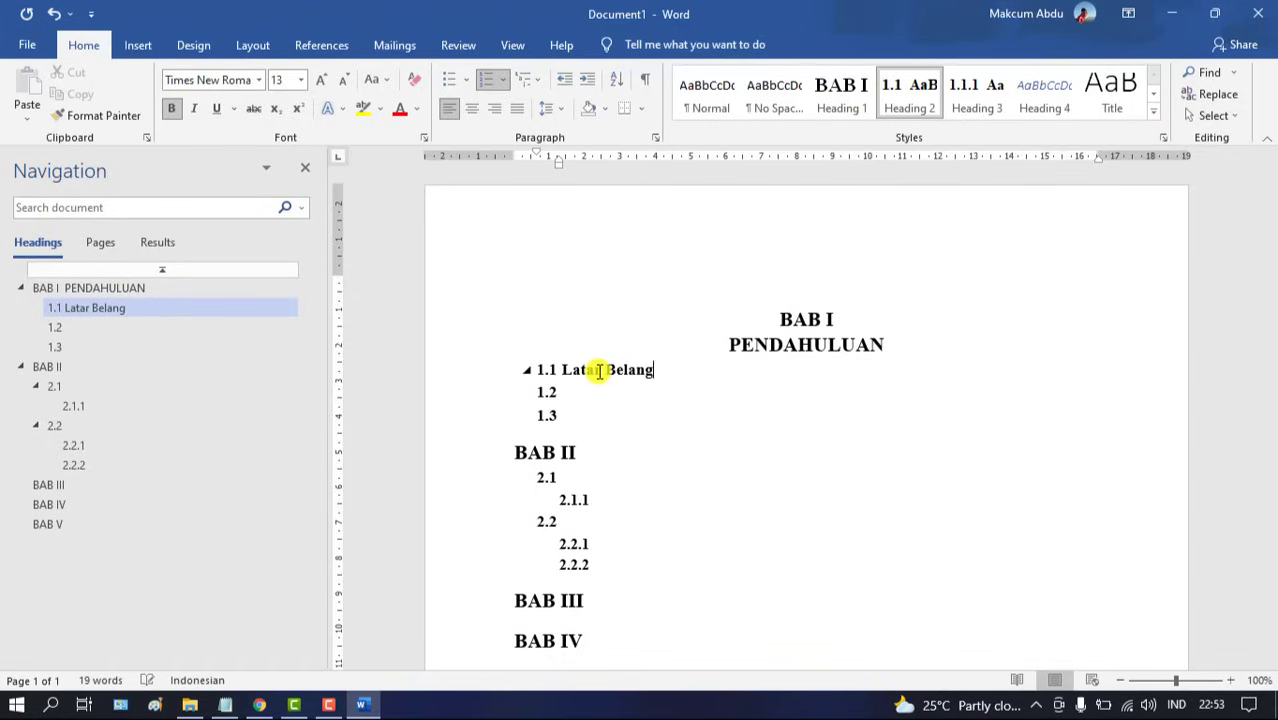
text(ka)
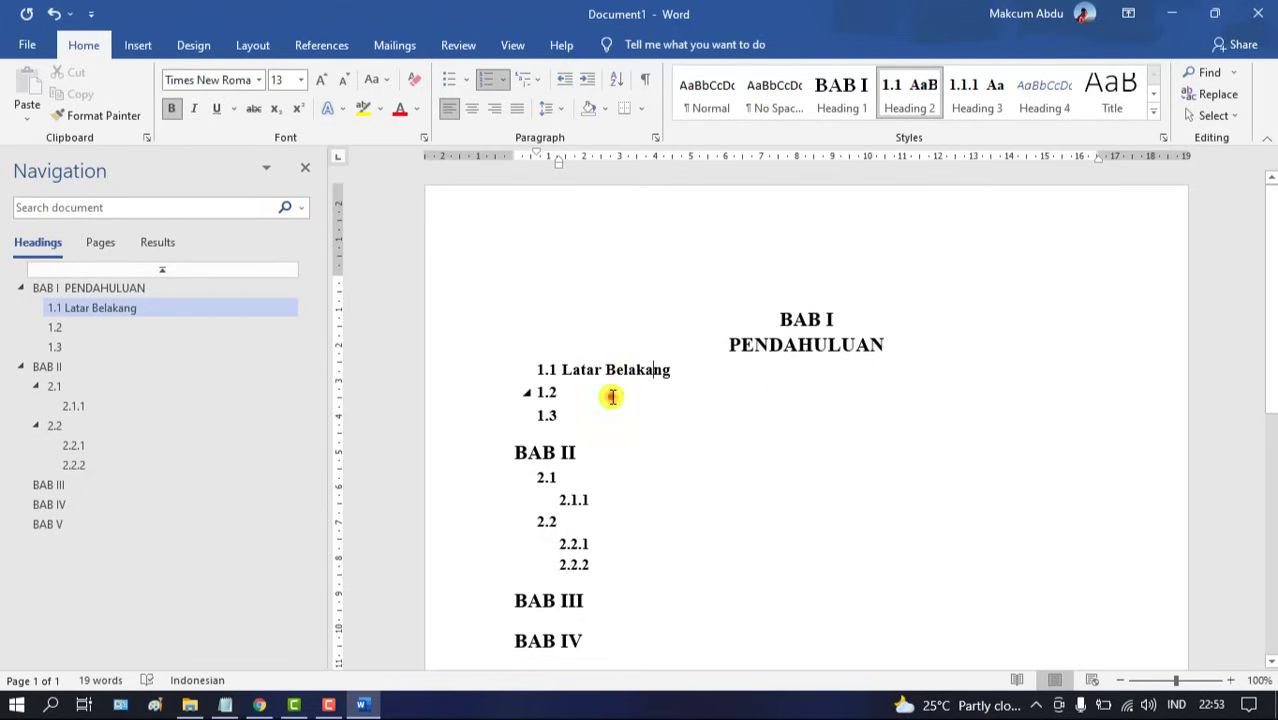
click(608, 396)
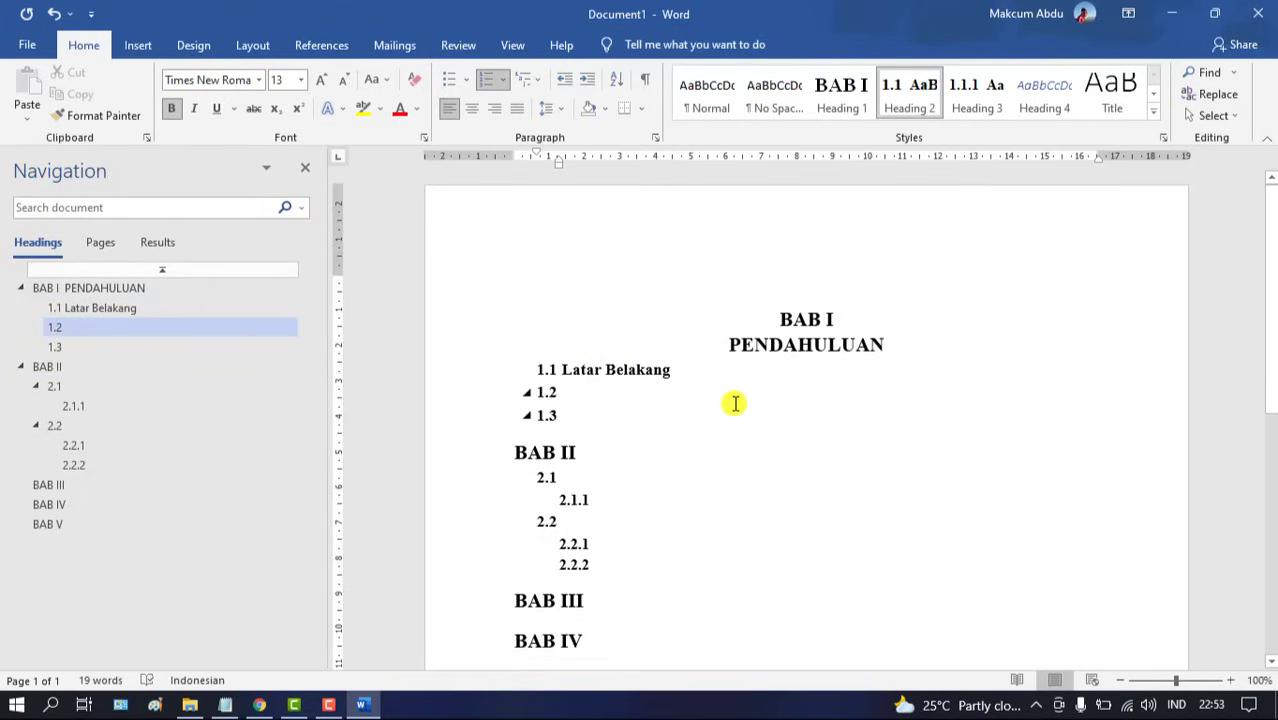
text(Ru)
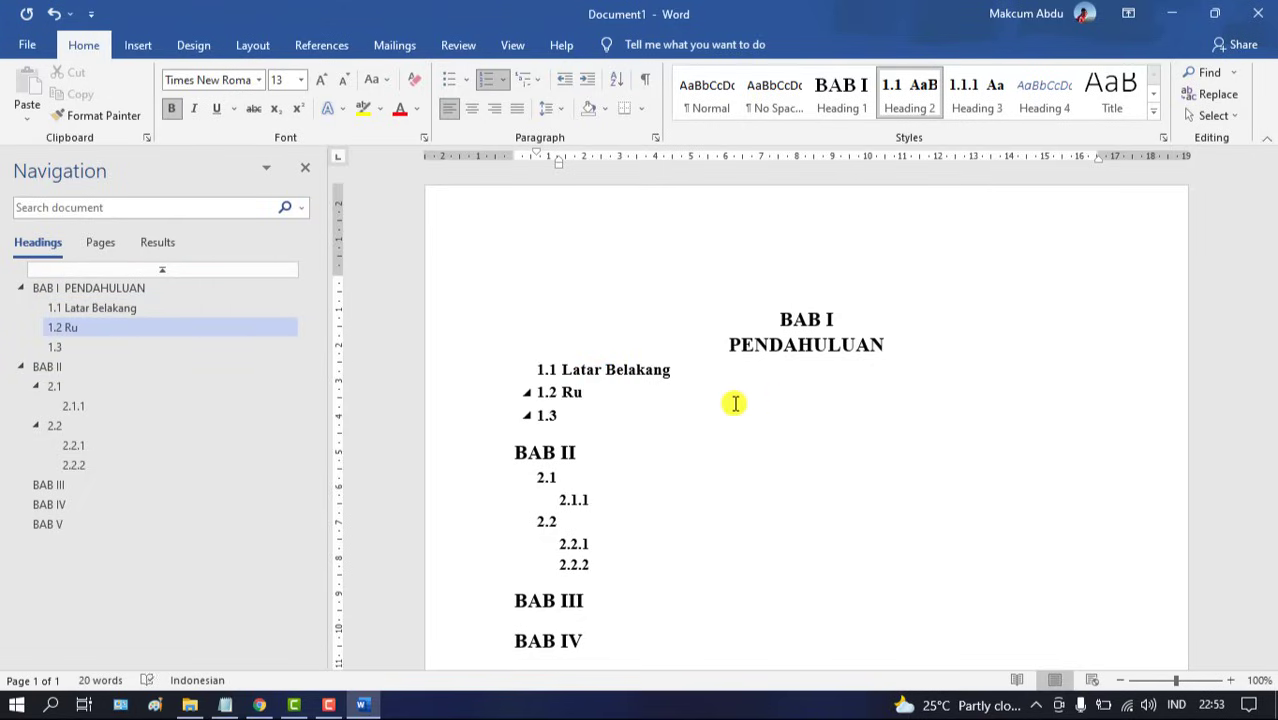
text(musan Masalah)
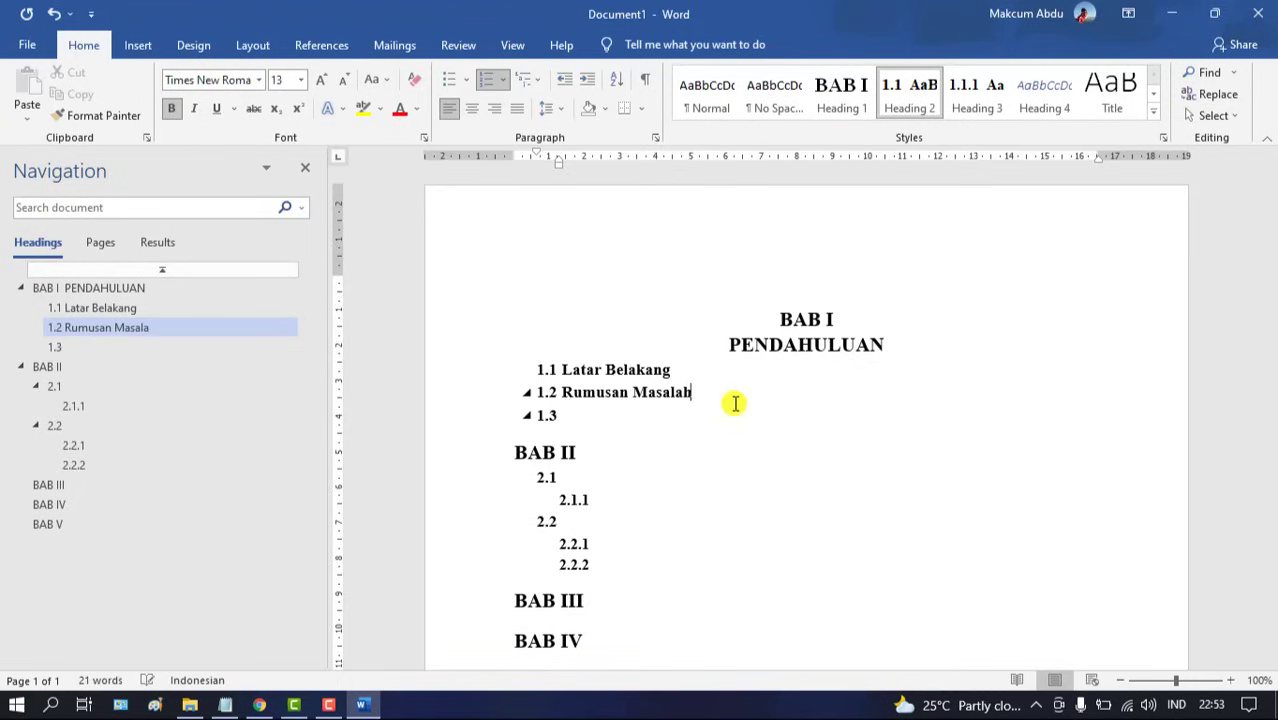
key(Down)
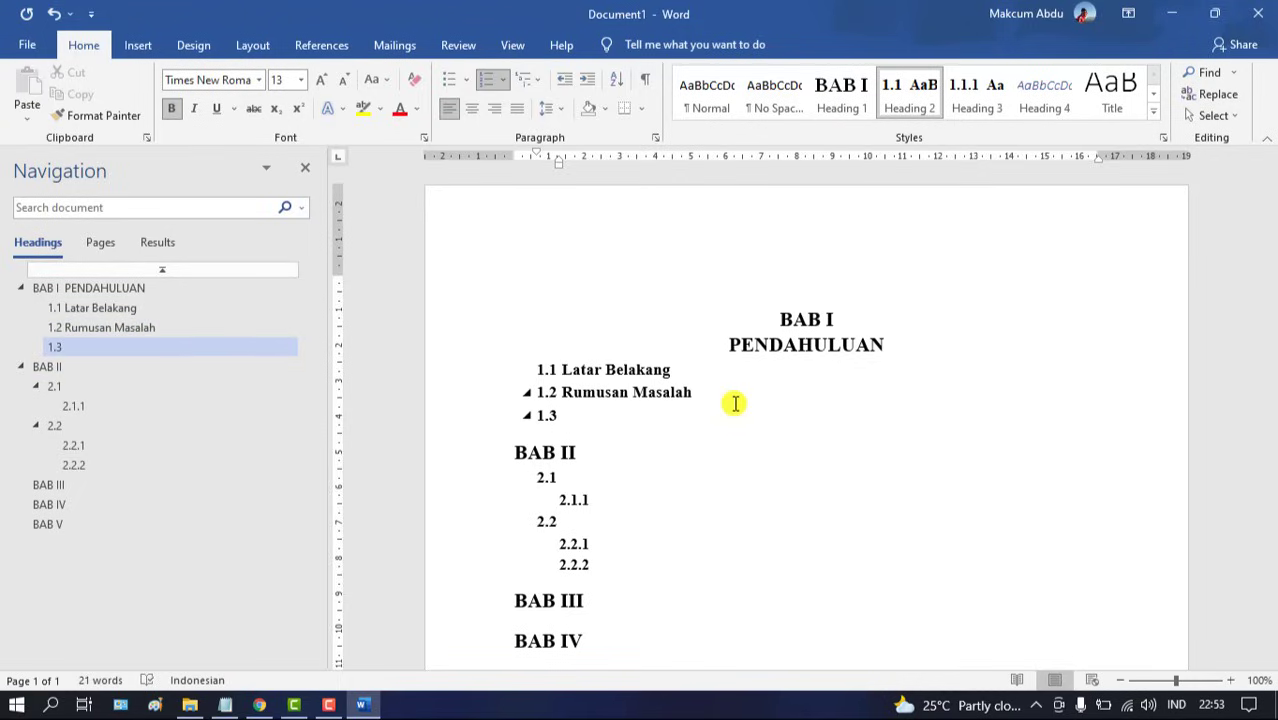
text(dsrr....)
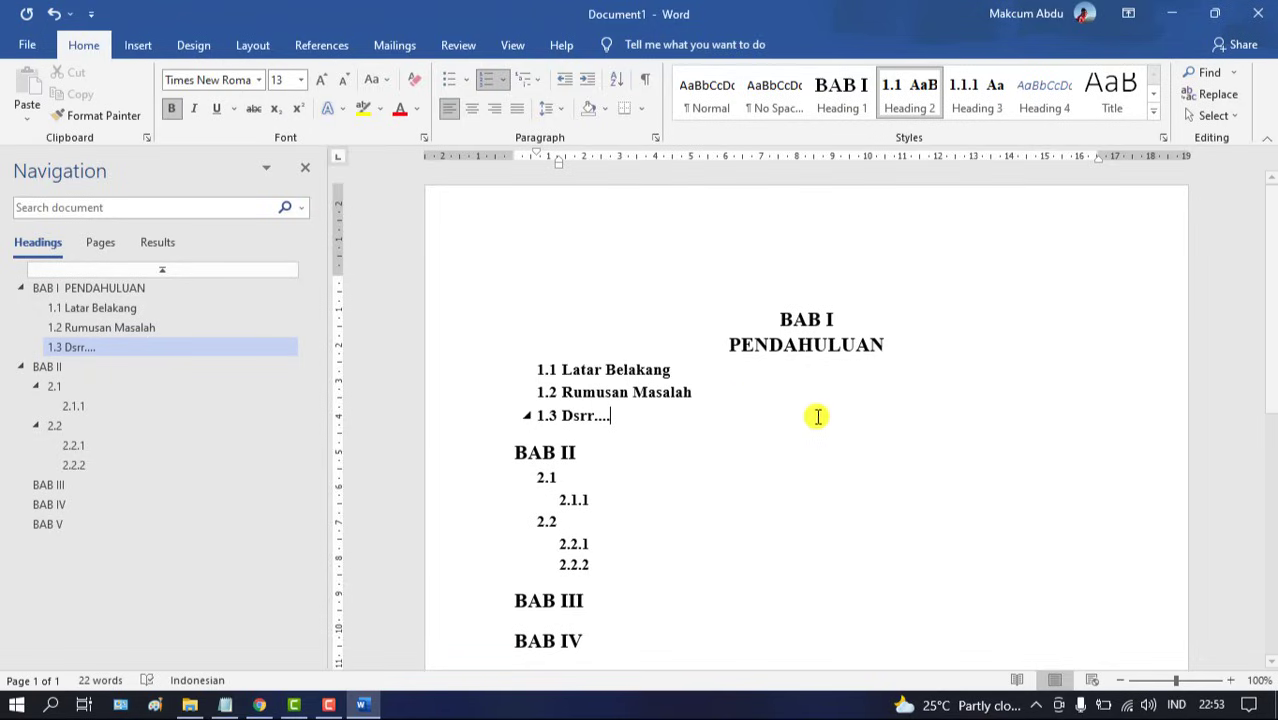
click(640, 449)
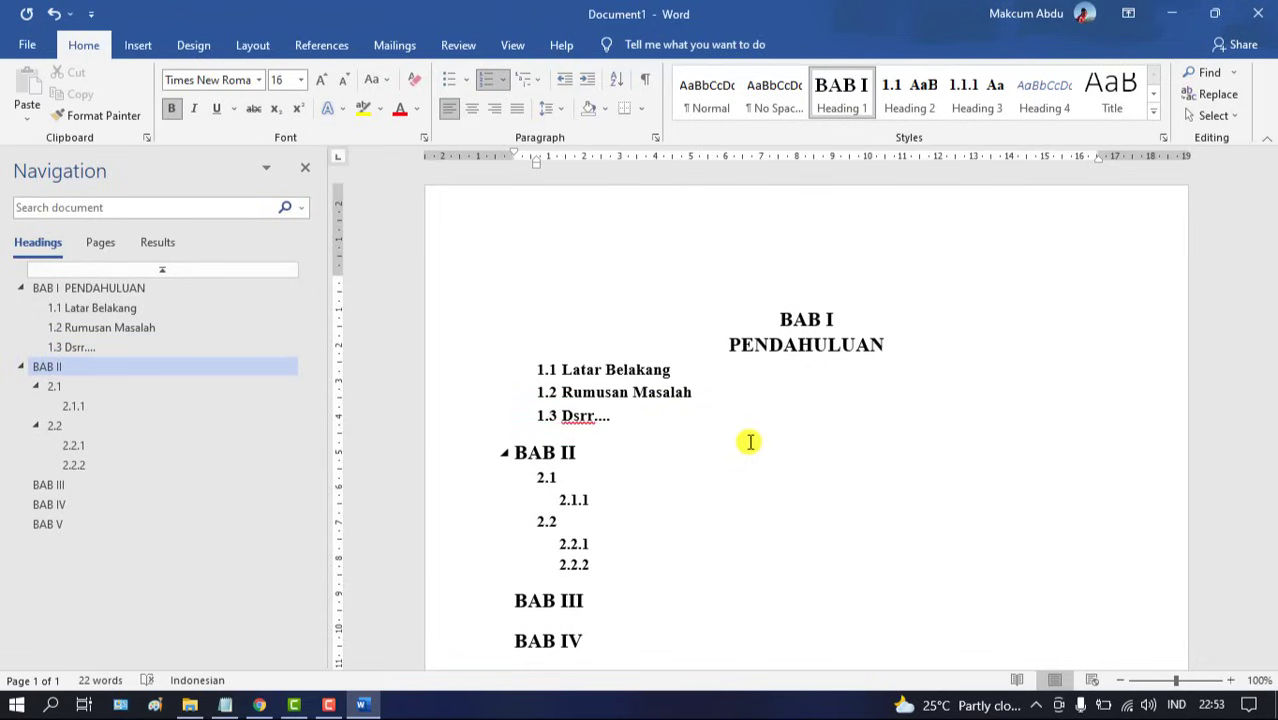
Add LANDASAN TEORI on a second line under BAB II and center the heading
text(LANDASN)
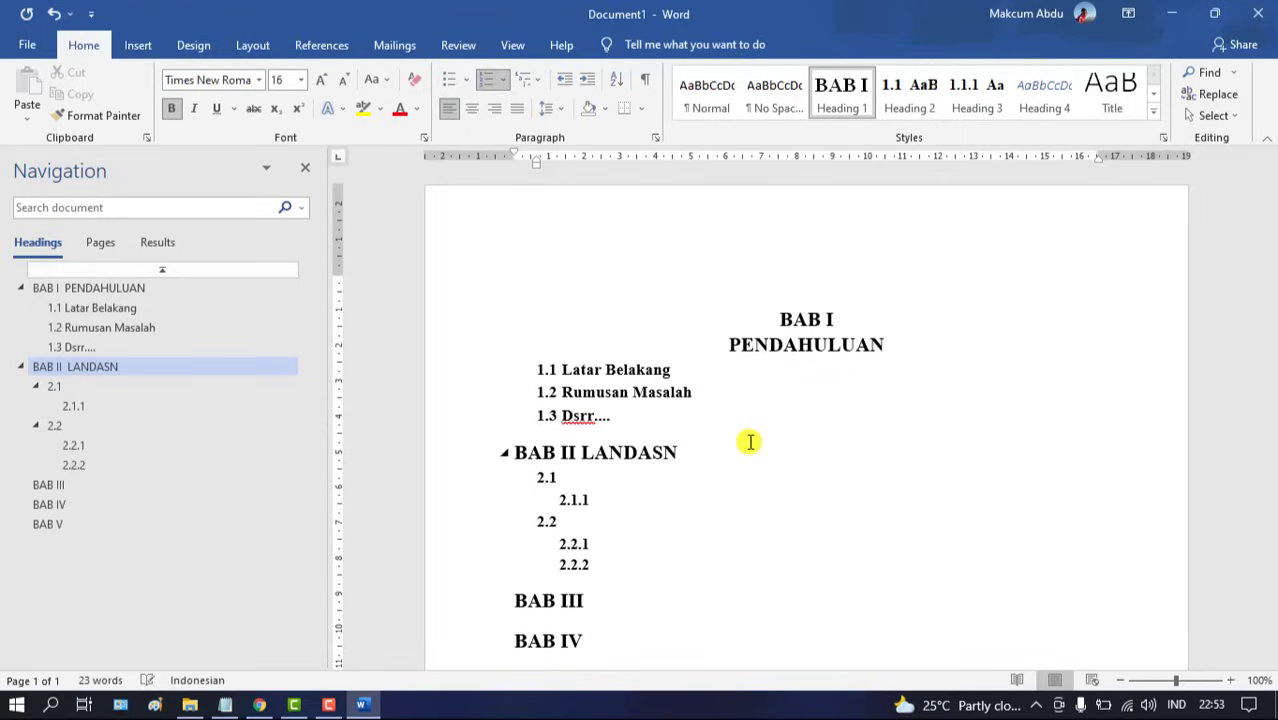
key(BackSpace)
text(AN TE)
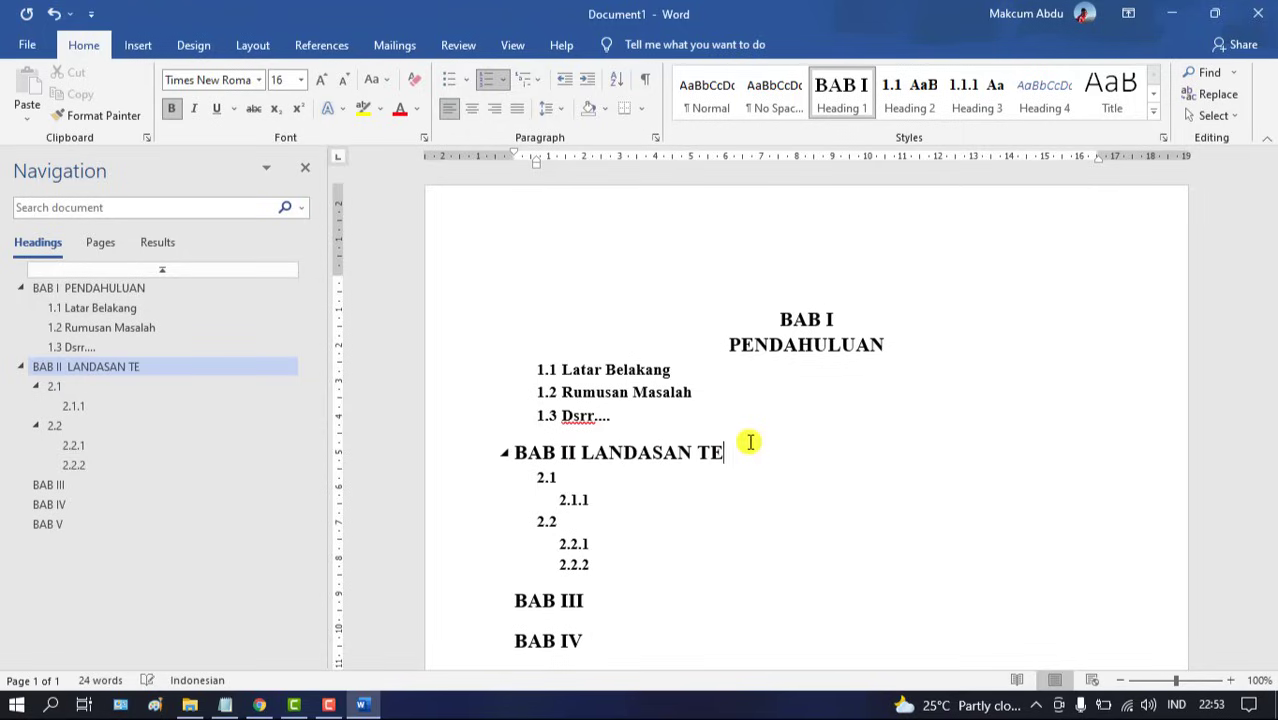
text(ORI)
key(shift+Return)
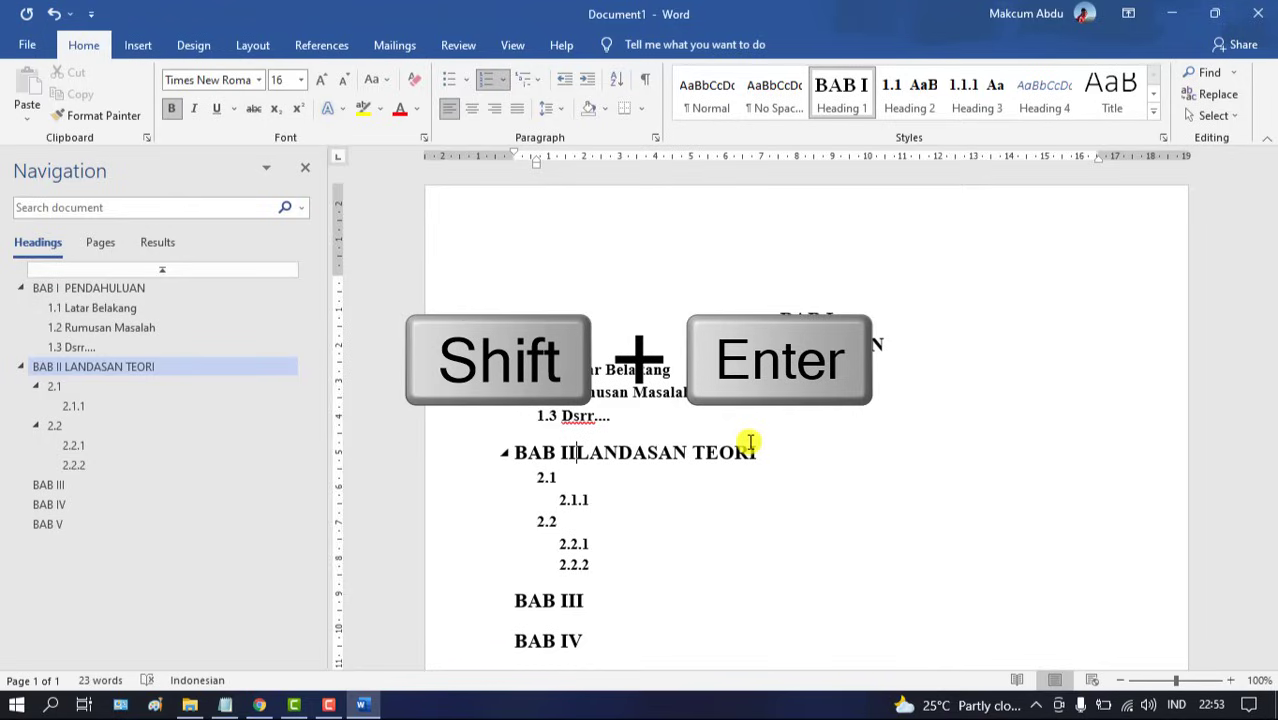
key(shift+Return)
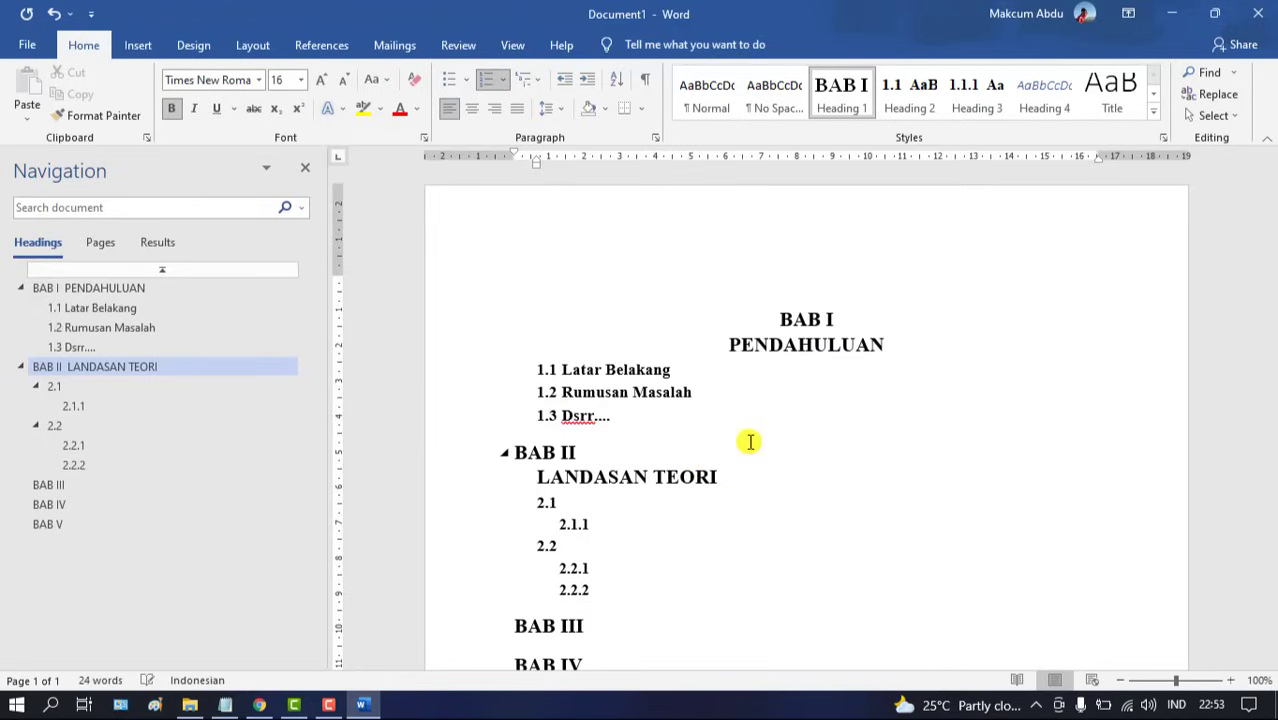
mouse_move(536, 162)
mouse_down()
mouse_move(505, 166)
mouse_move(518, 172)
mouse_up()
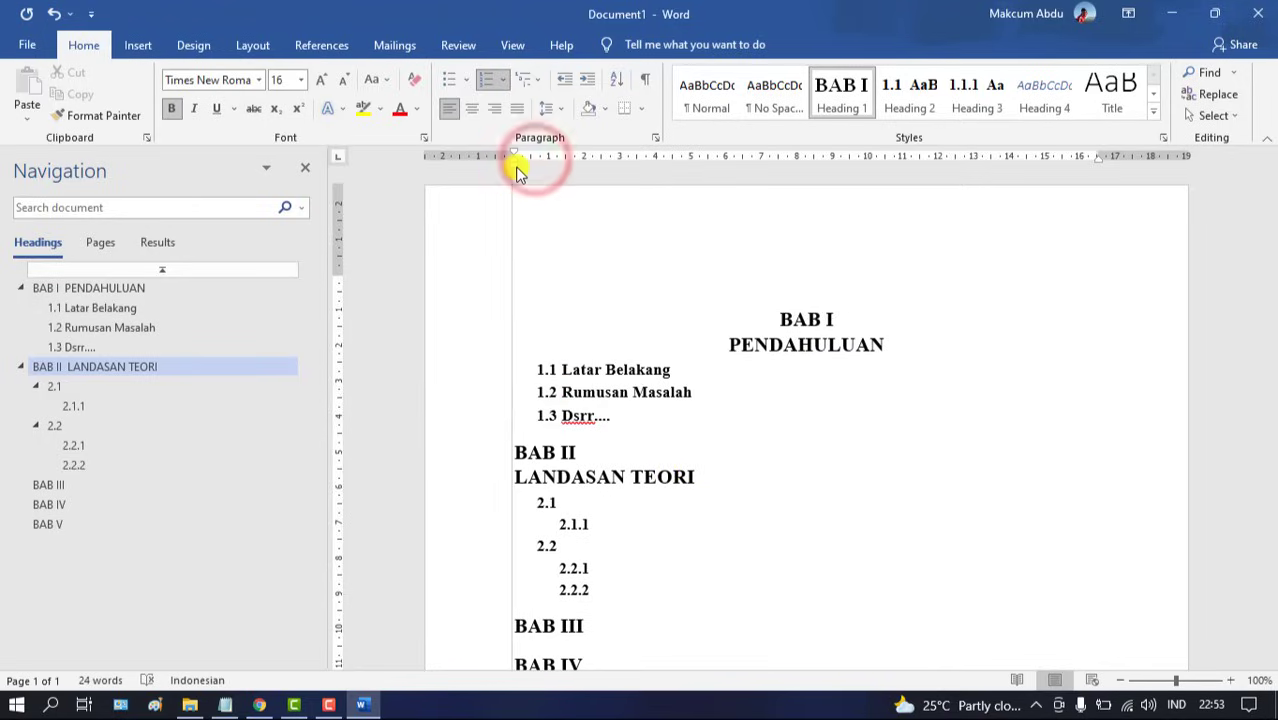
click(473, 109)
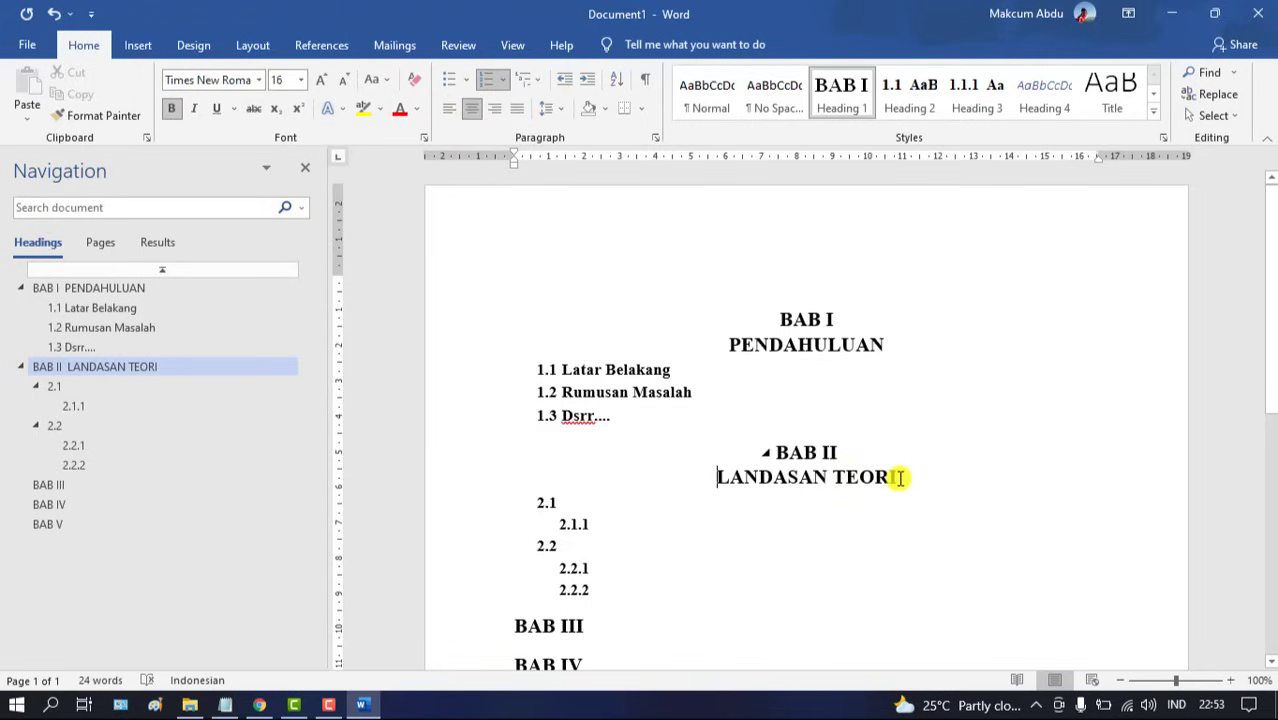
Type placeholder titles into subheadings 2.1, 2.1.1, 2.2 and 2.2.1
click(710, 495)
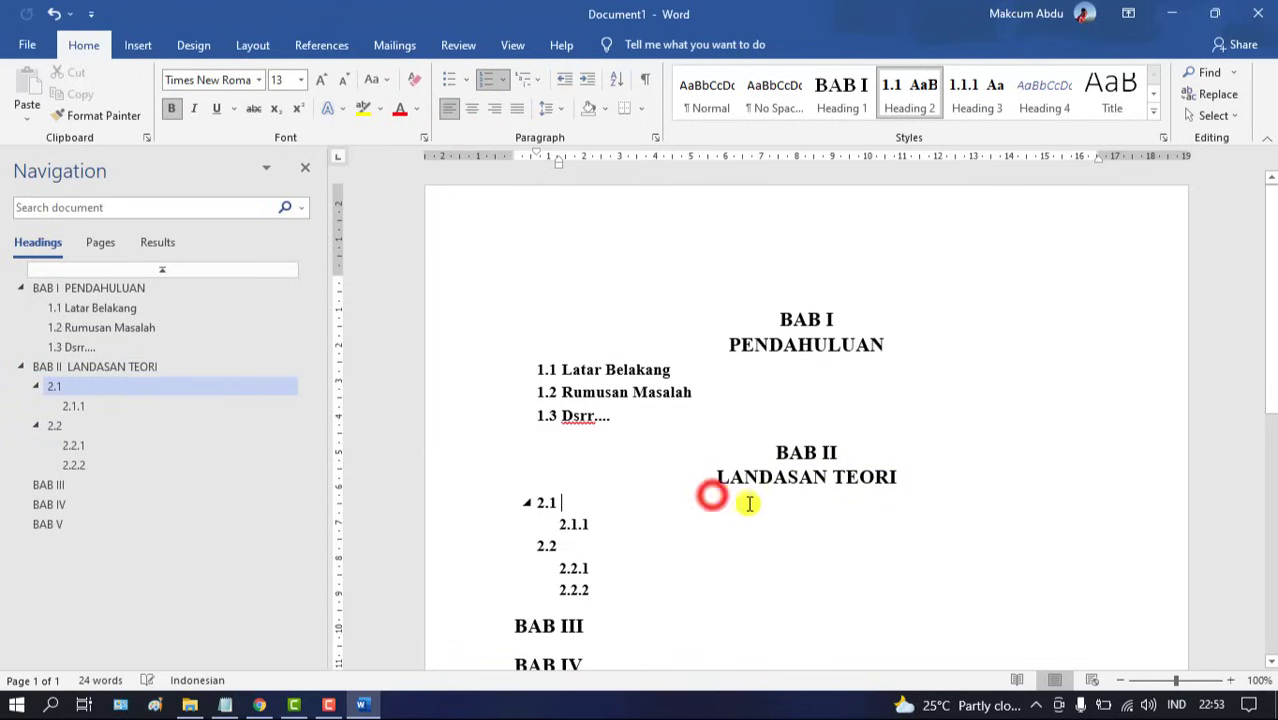
text(kjhkjhkhjk)
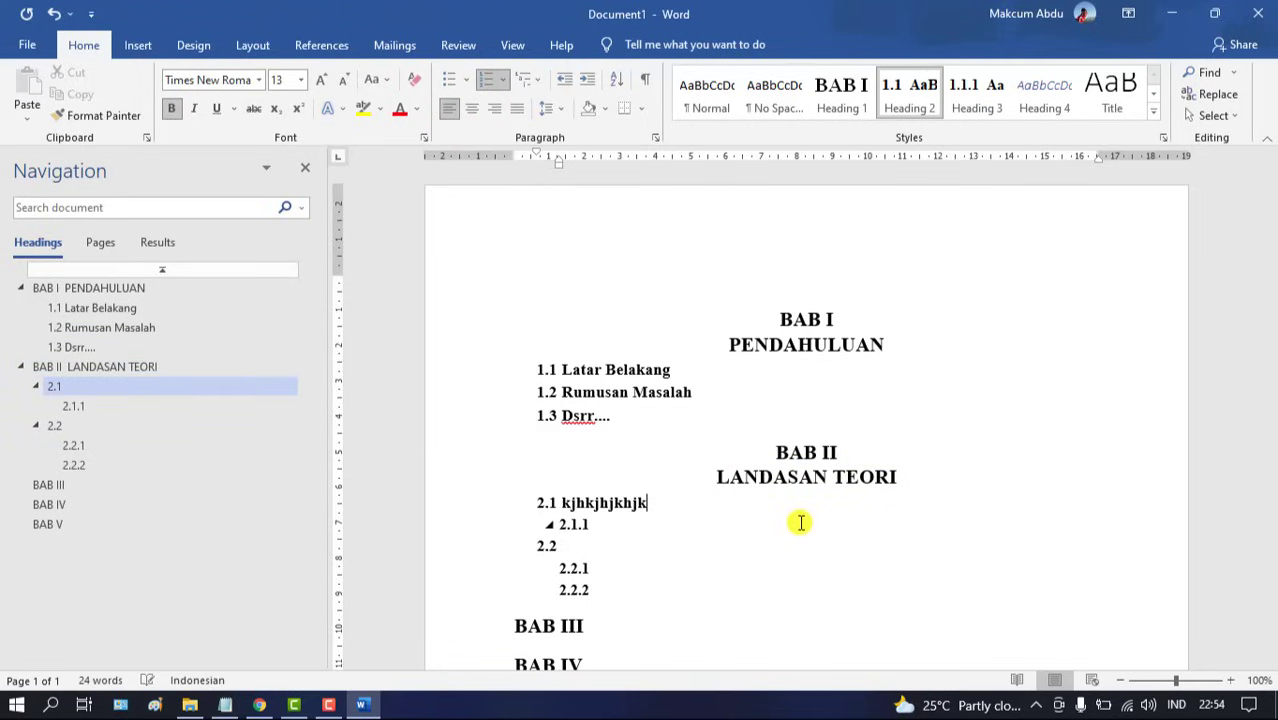
key(Down)
text(hjgjhghjghj)
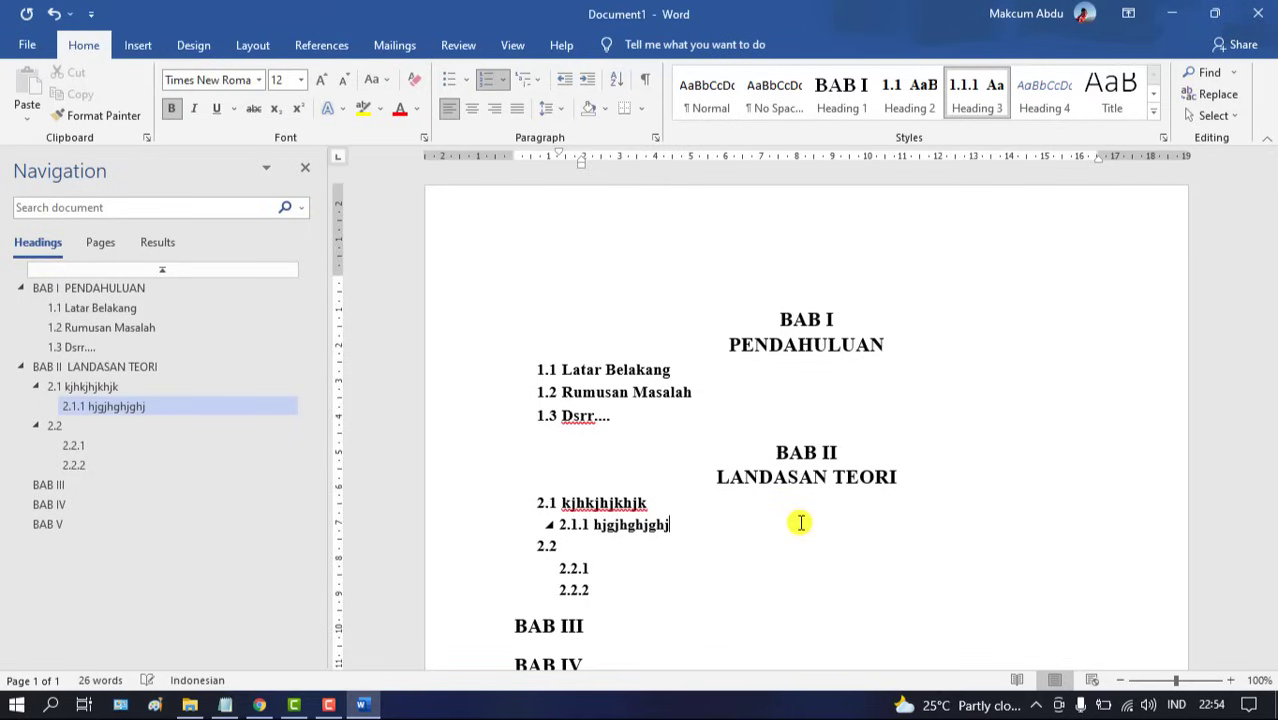
key(Down)
text(jkhkhjhjkhj)
key(Down)
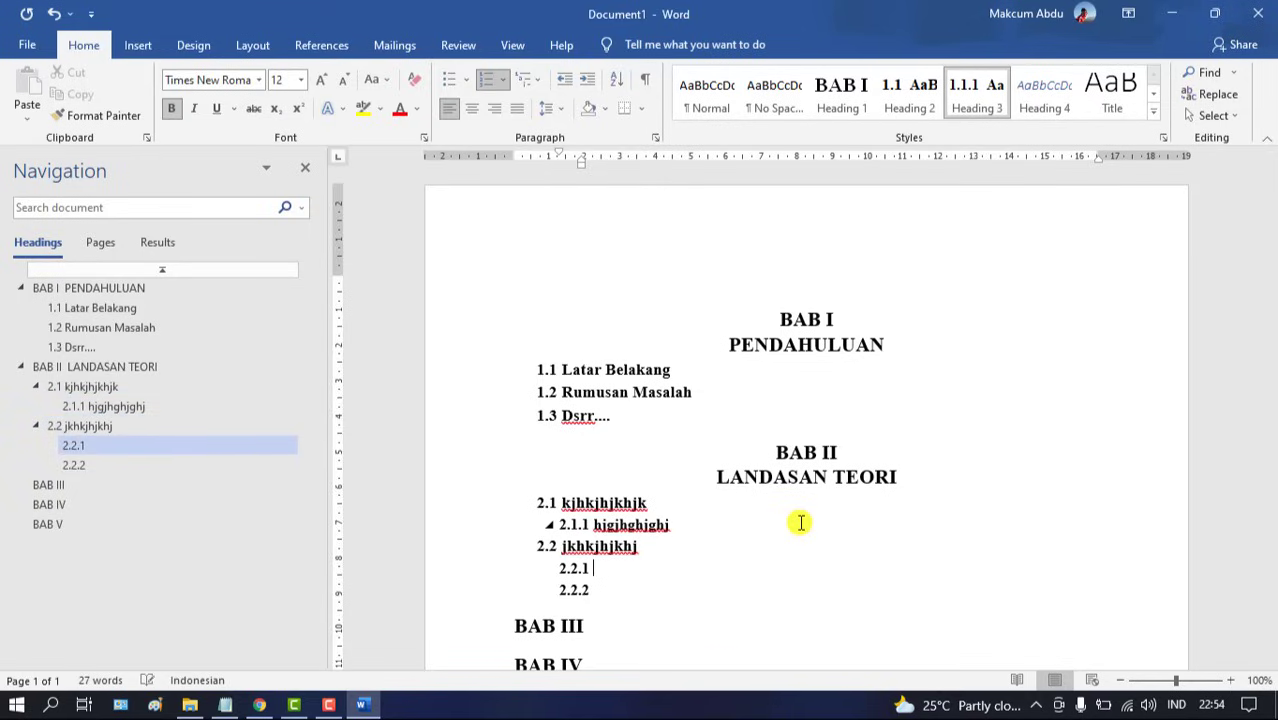
text(jhgjhghjg)
Remove a stray empty line, give 2.2.2 placeholder text, and return to the document top
key(Return)
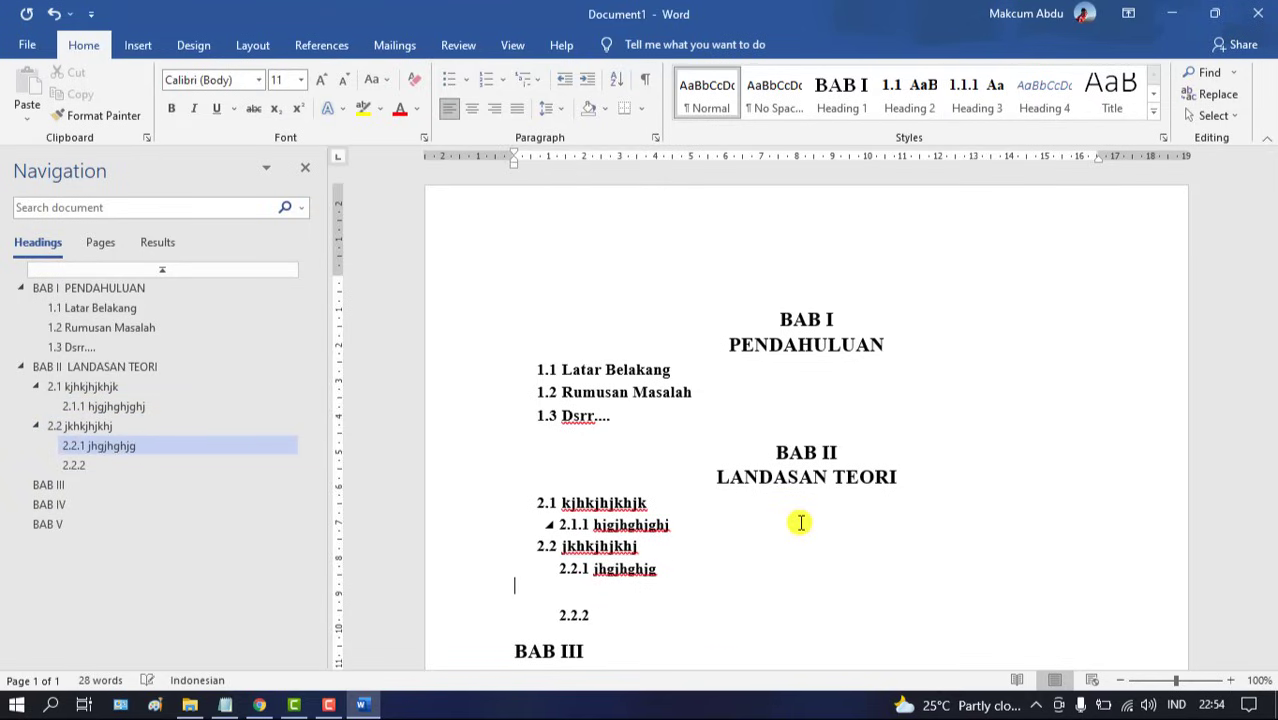
key(BackSpace)
key(Down)
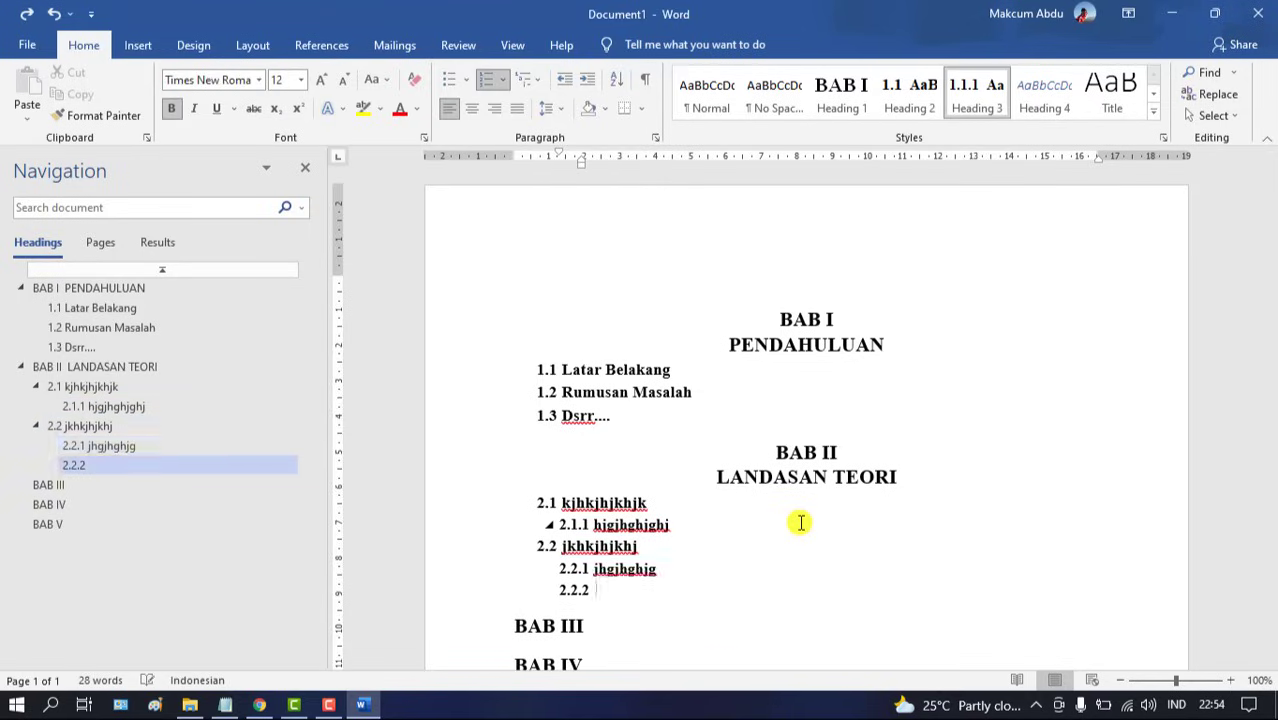
text(hjgjhghj)
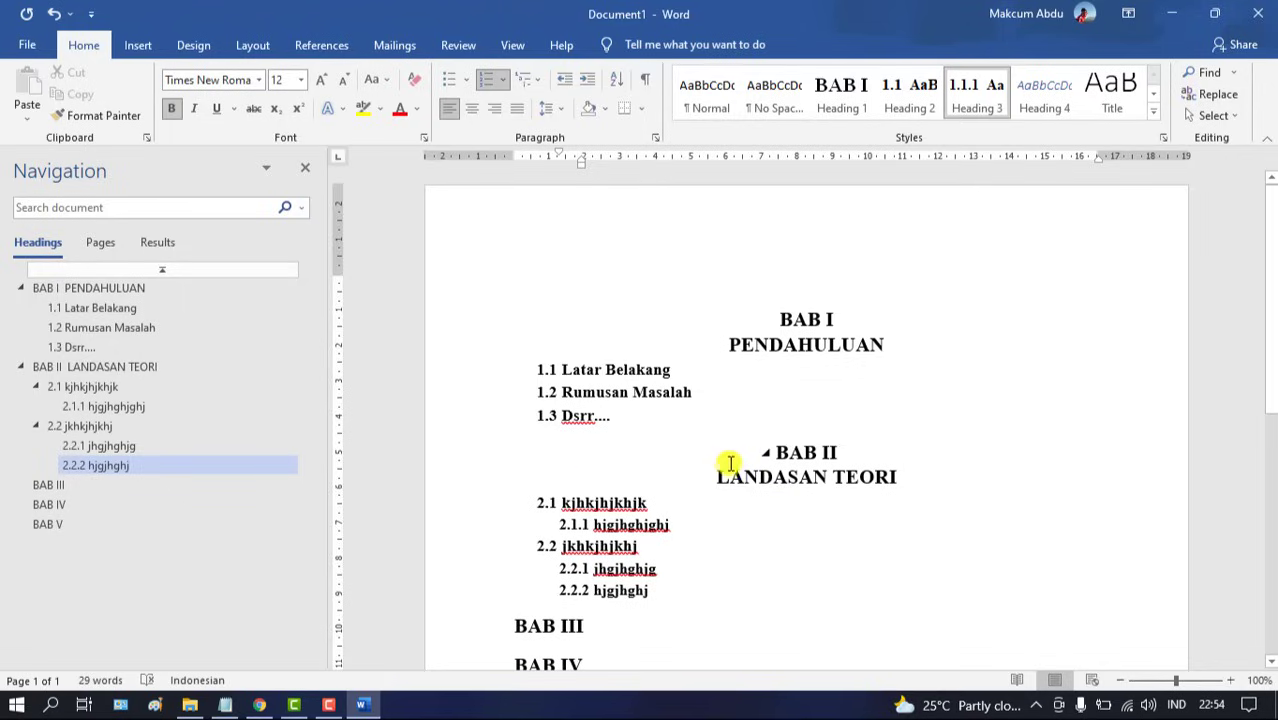
scroll(1270, 254, down, 2)
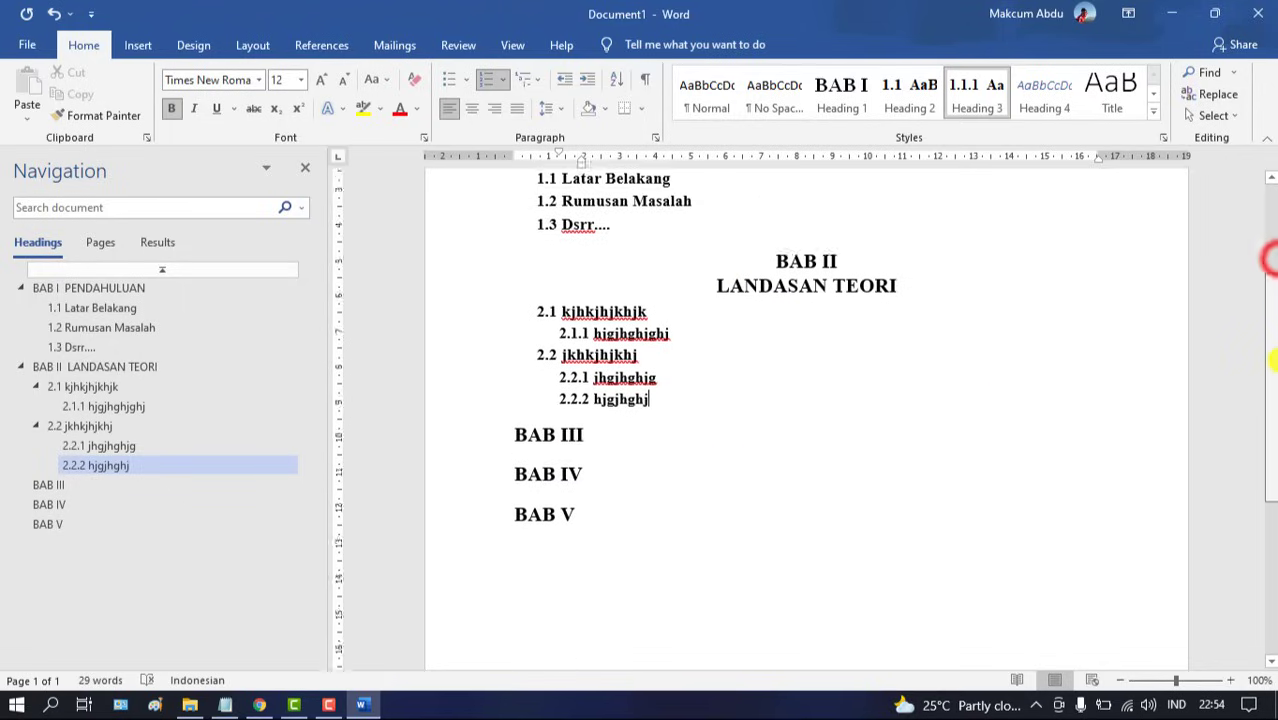
scroll(1270, 260, up, 2)
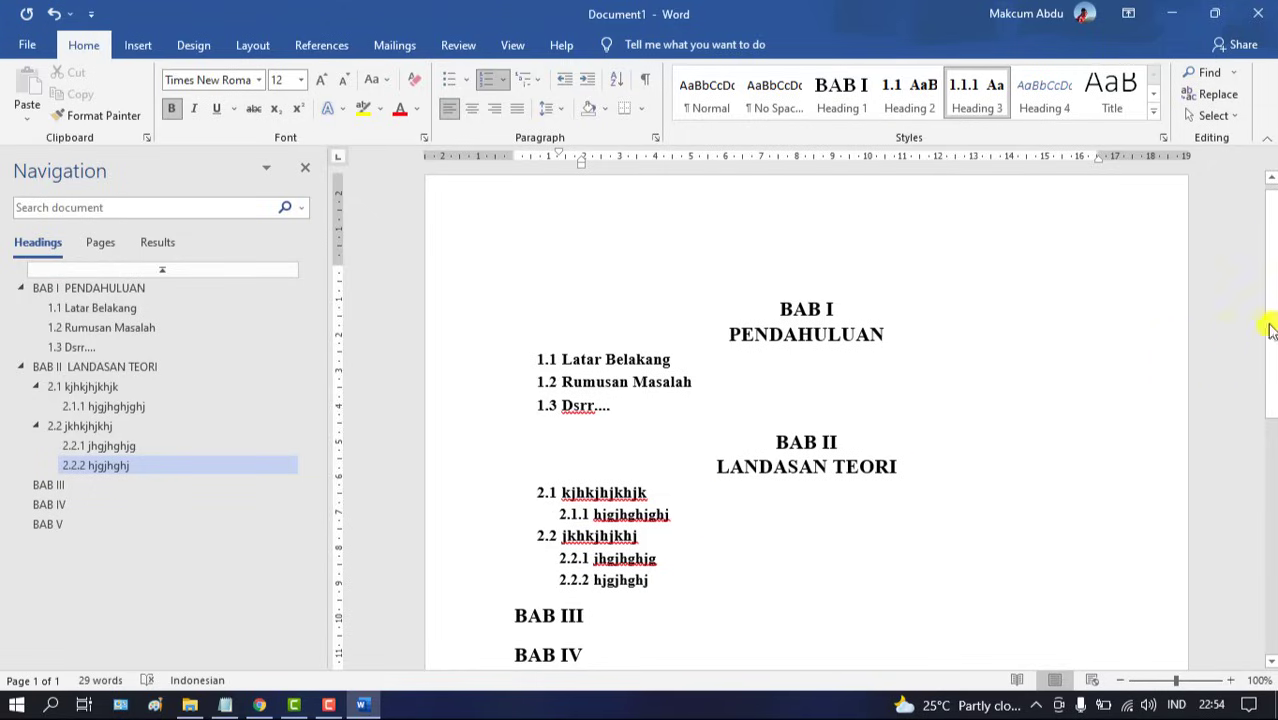
drag(1271, 325, 1275, 312)
drag(1272, 265, 1258, 240)
Turn the empty first line above BAB I into a Heading 1 chapter heading
click(769, 320)
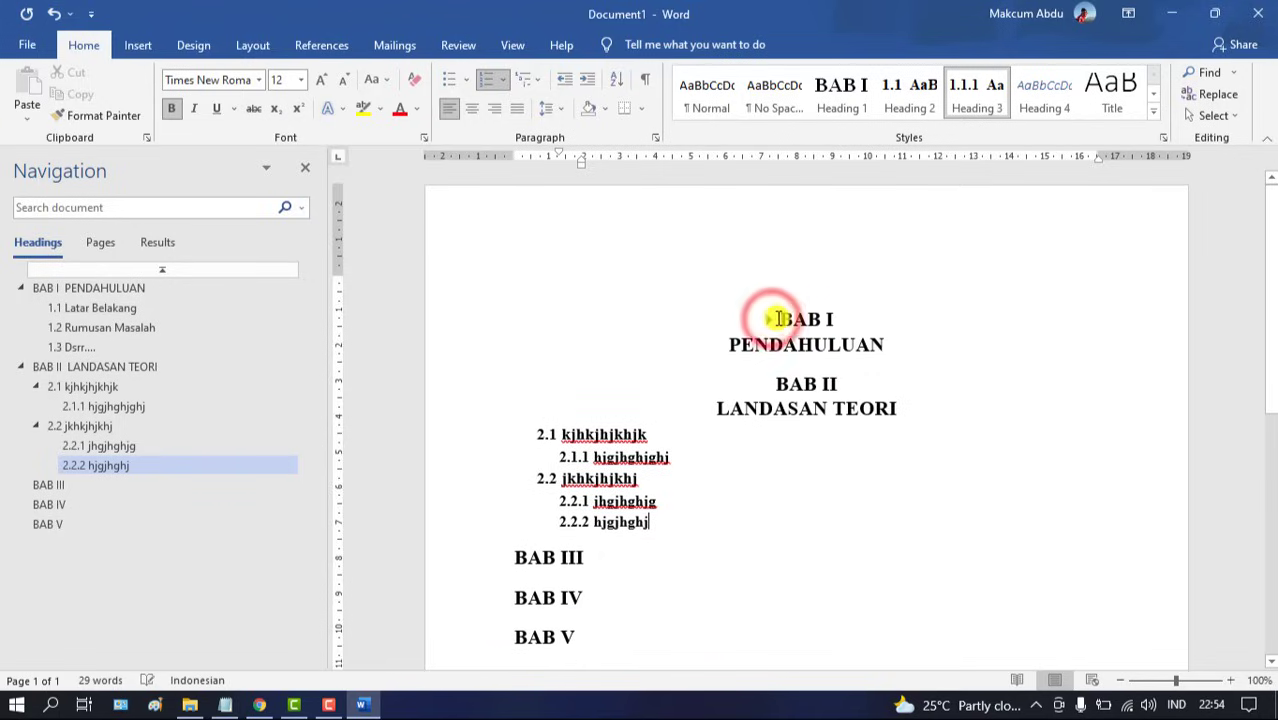
click(772, 319)
click(789, 318)
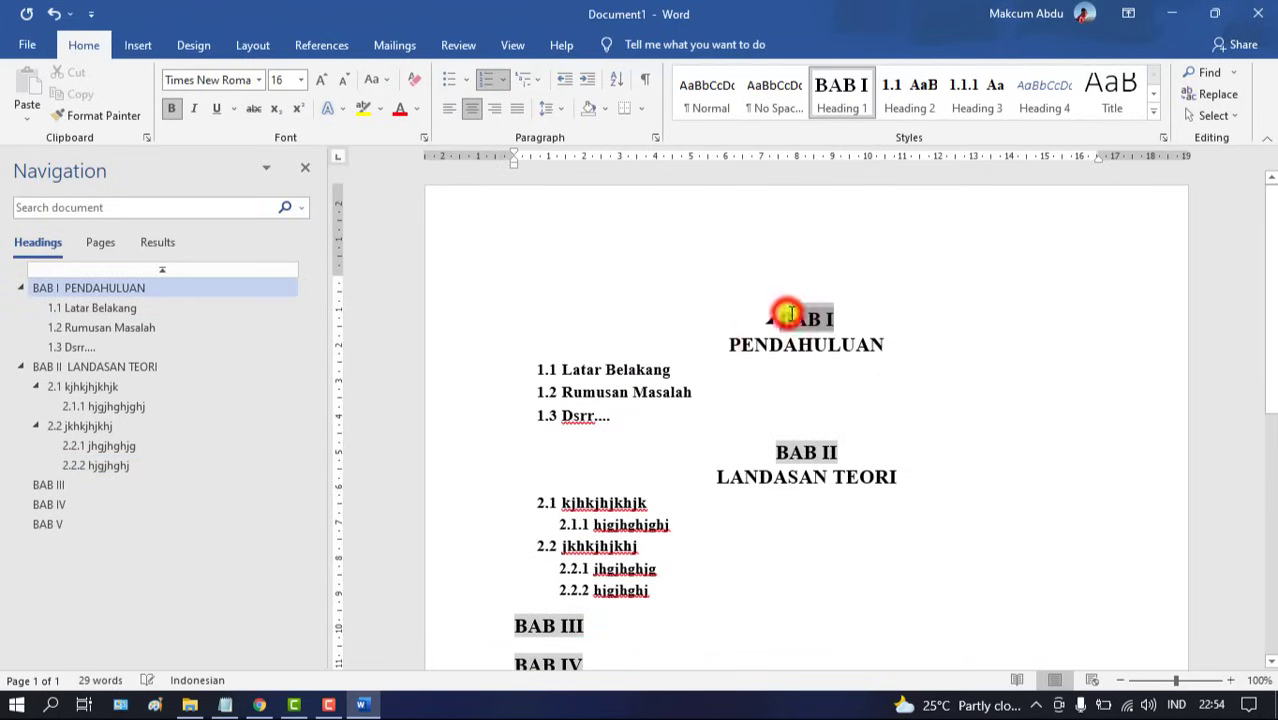
click(855, 300)
click(782, 316)
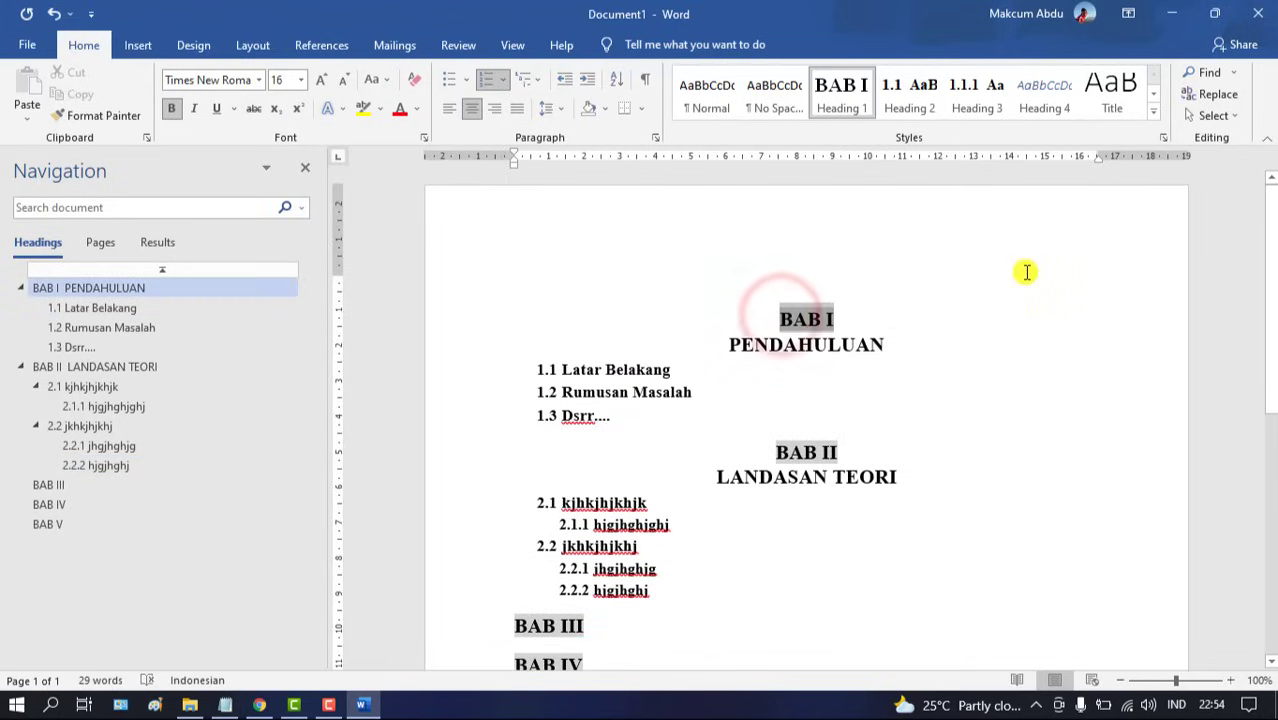
key(Up)
key(Down)
key(Up)
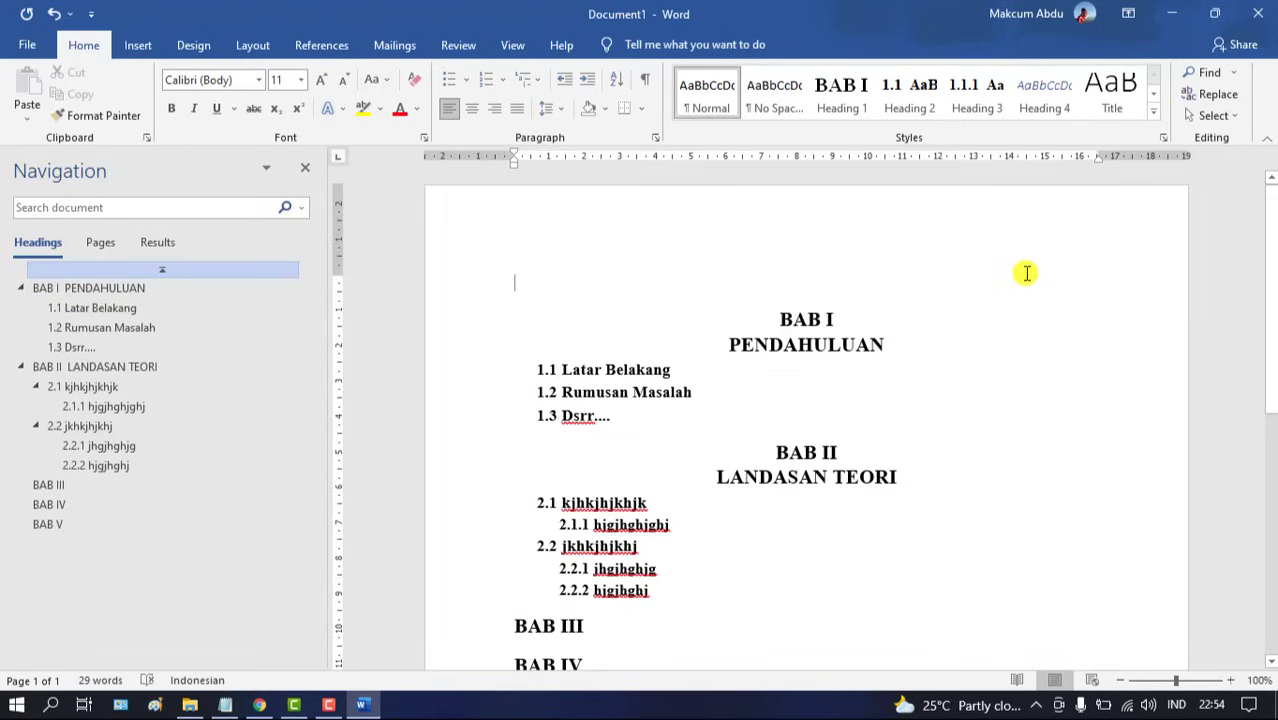
click(846, 92)
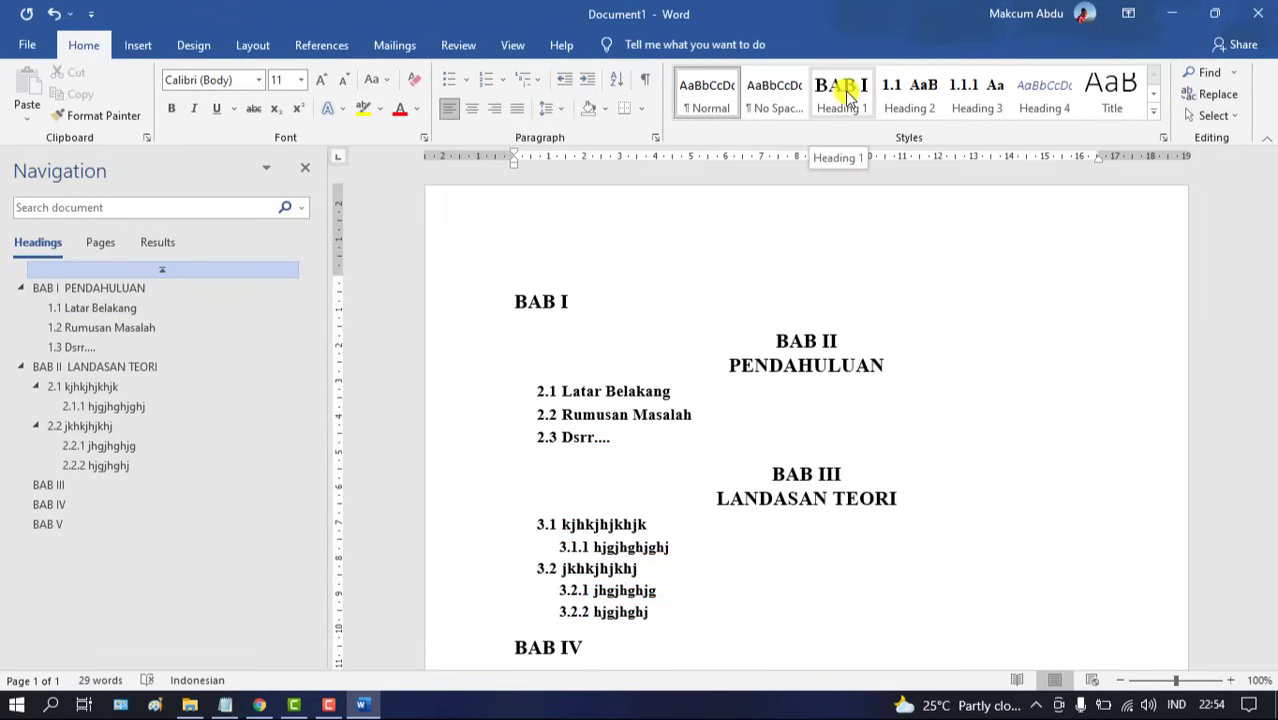
Type HALAMAN JUDUL in capitals into the new heading and start a line below
click(591, 300)
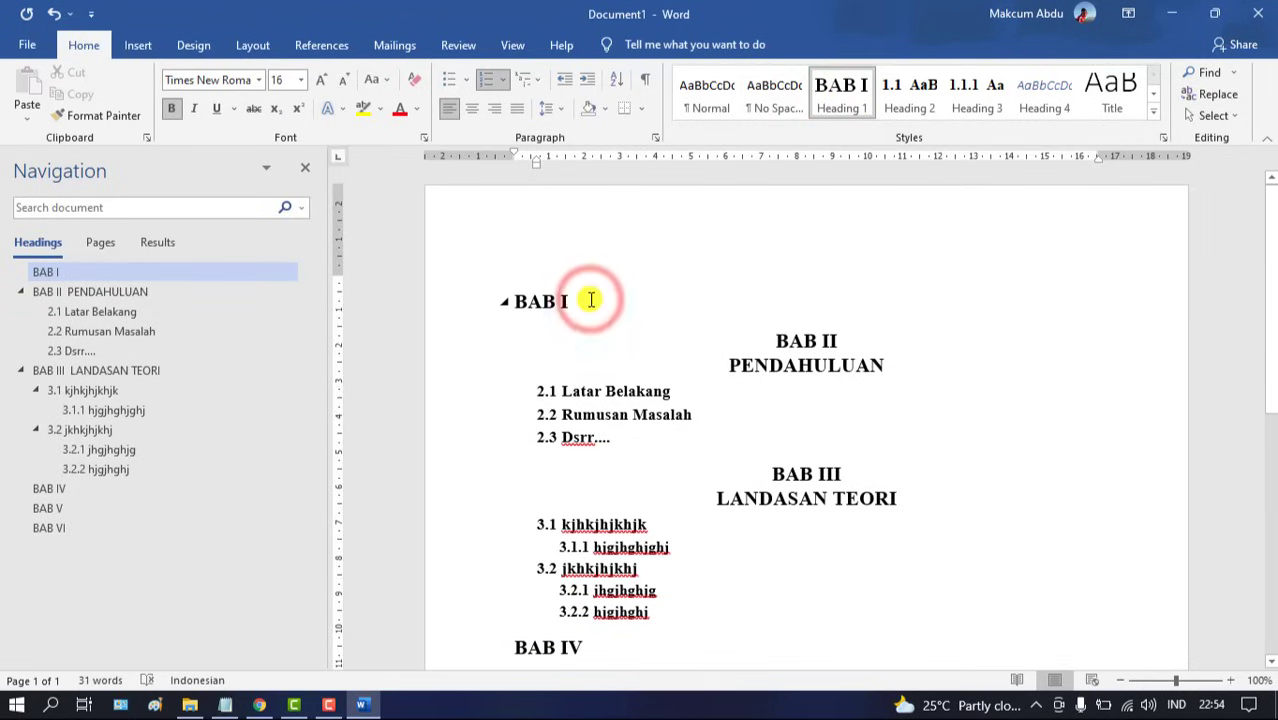
key(Caps_Lock)
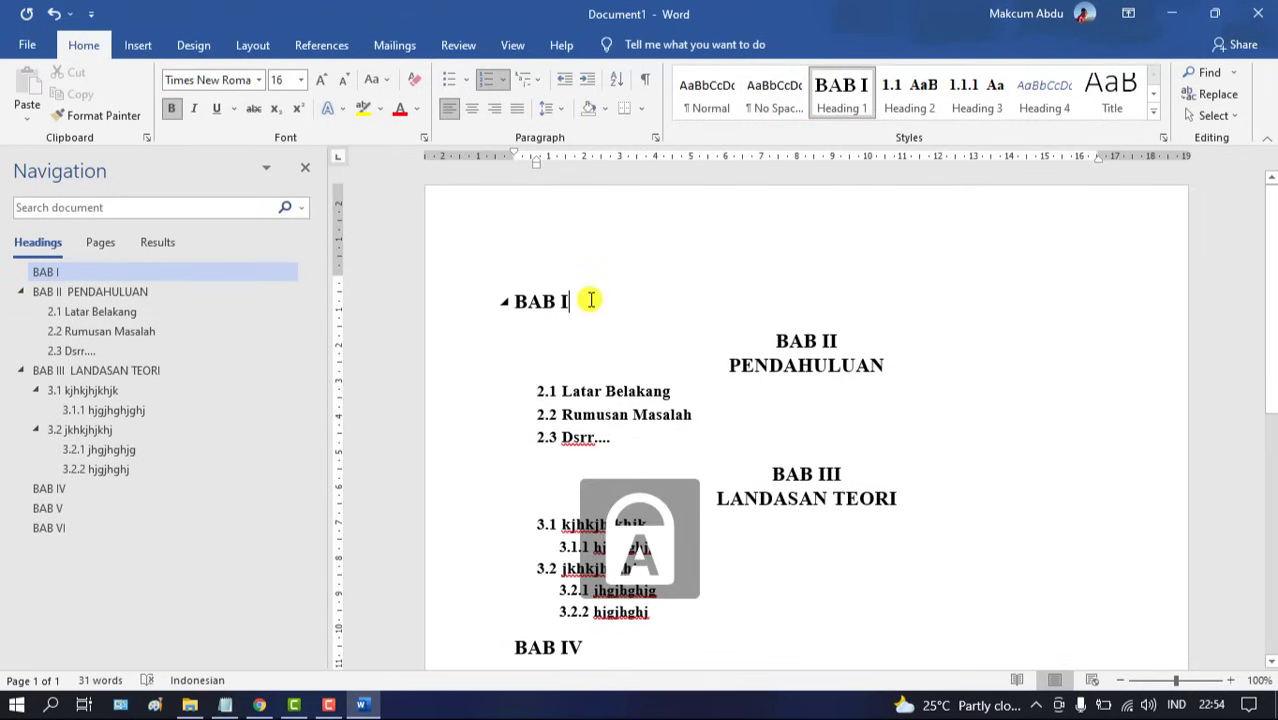
text(HALA)
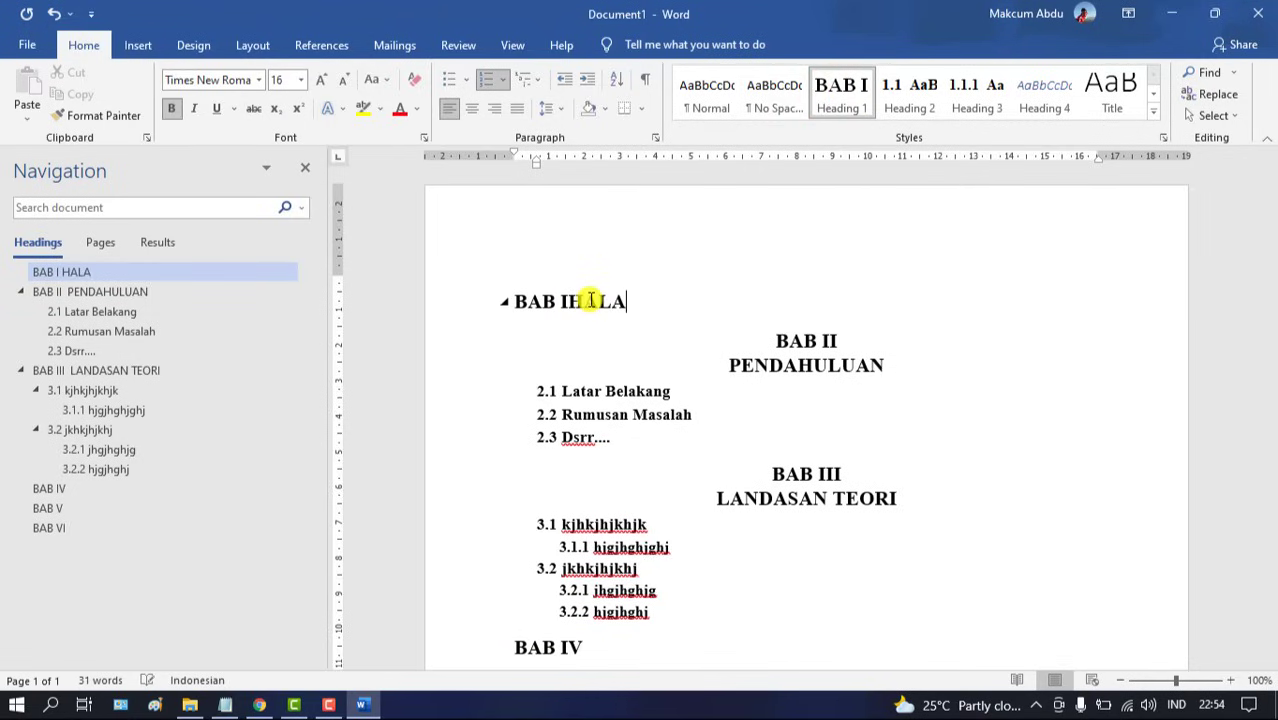
text(M)
key(BackSpace)
text(MAN JUDYK)
key(BackSpace)
key(BackSpace)
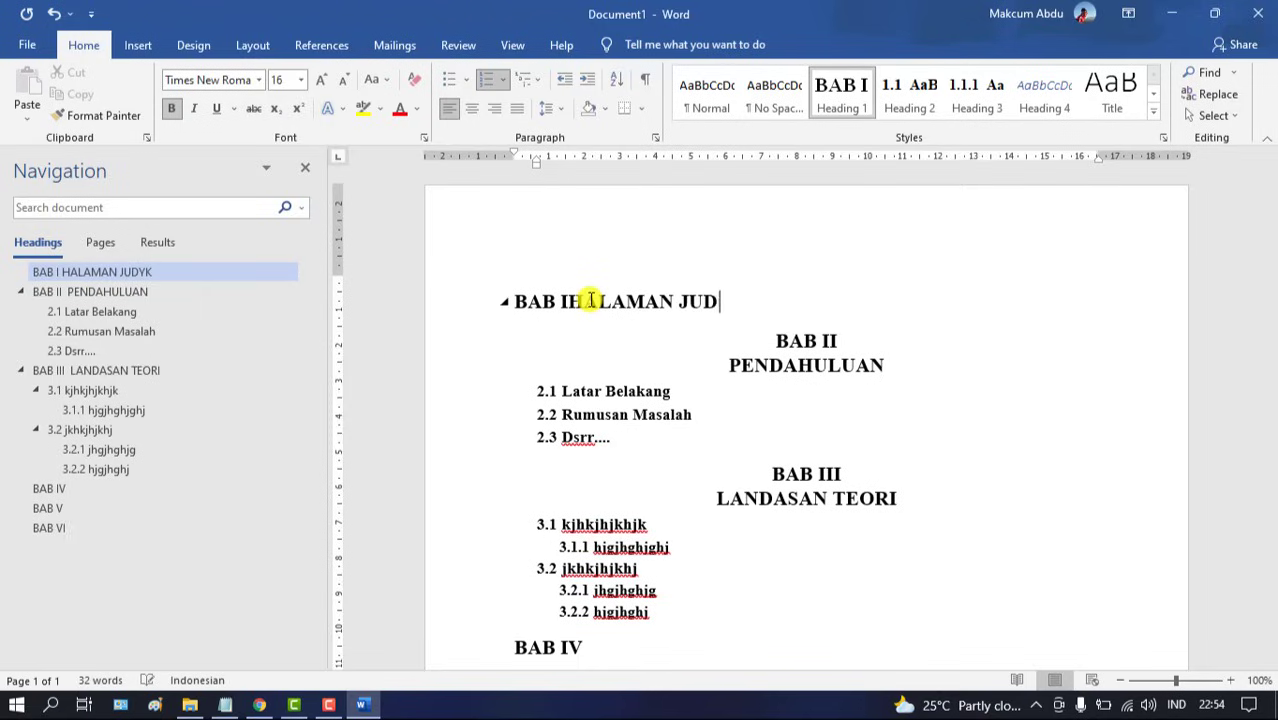
text(UL)
key(Return)
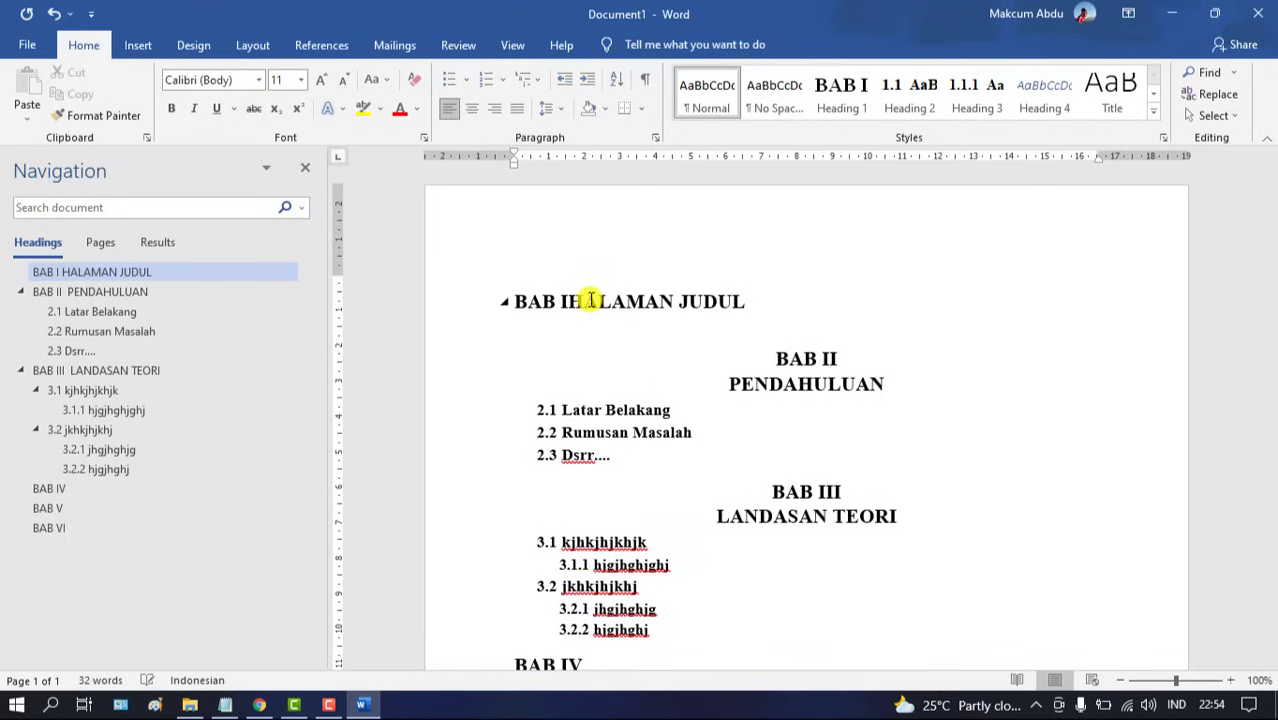
Add two Heading 1 lines titled KATA PENGANTAR and DAFTAR ISI below HALAMAN JUDUL
click(820, 96)
text(BAB II)
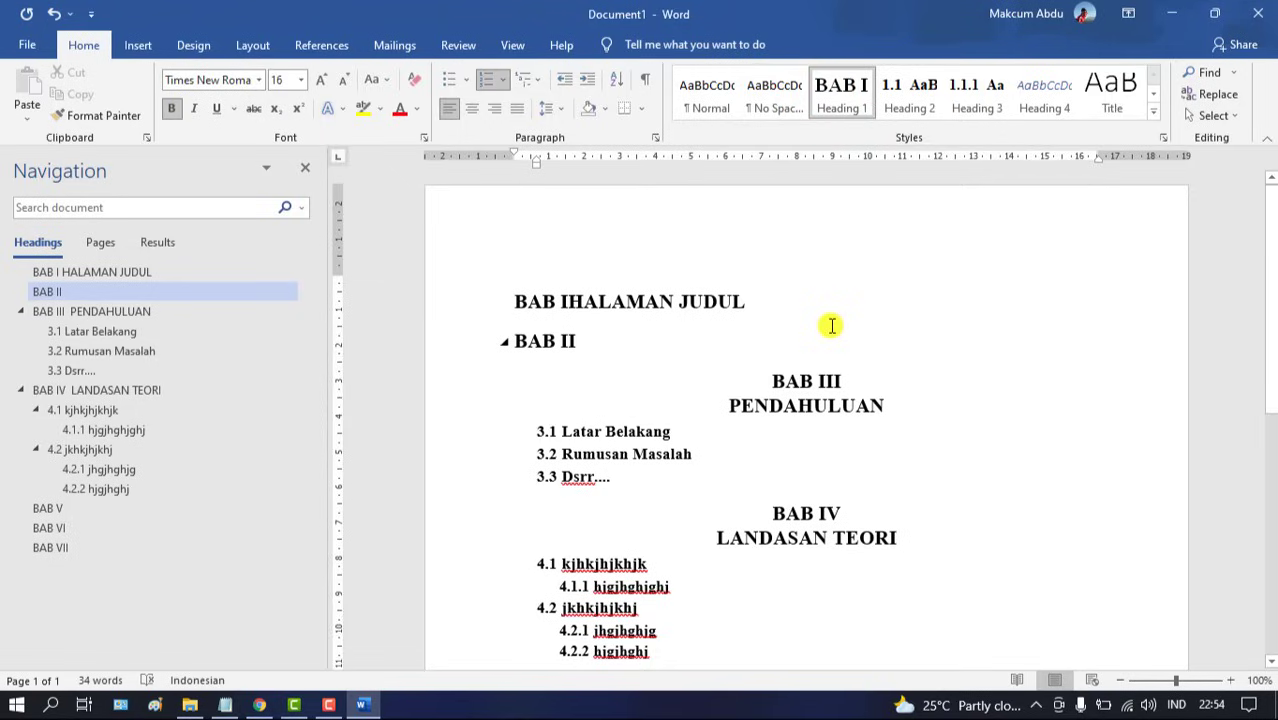
text( K)
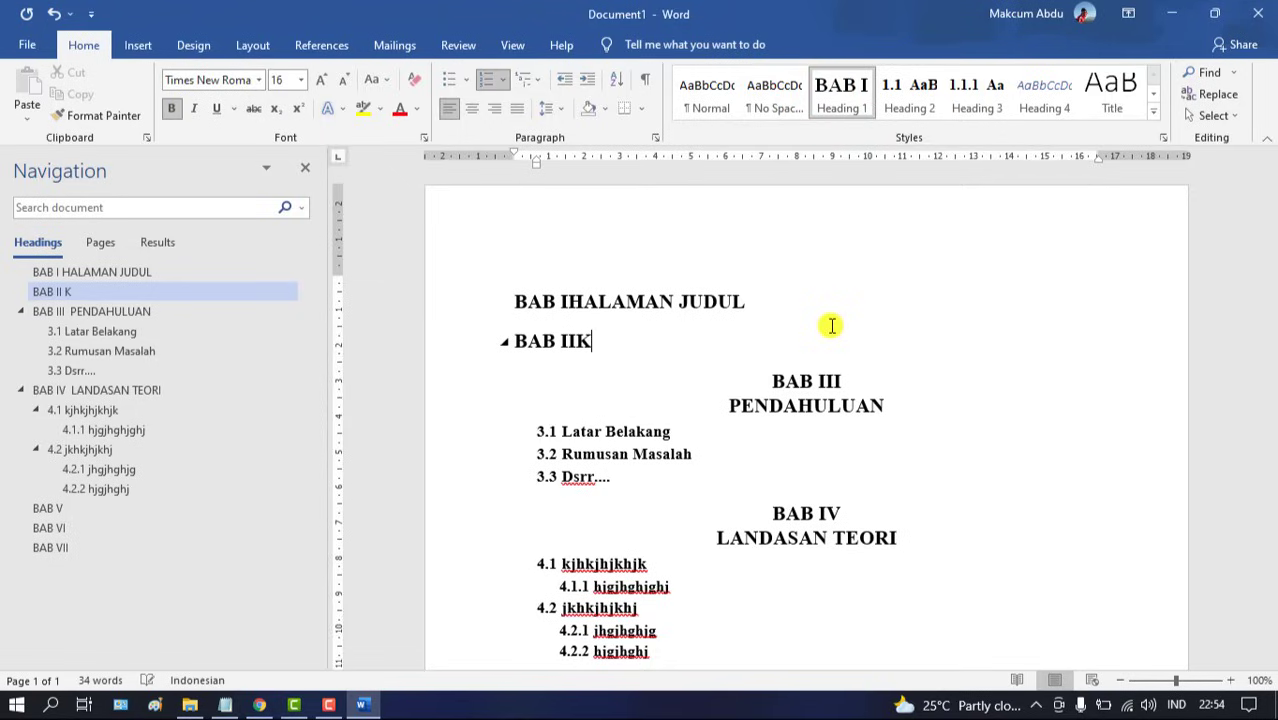
text(ATA PENGAN)
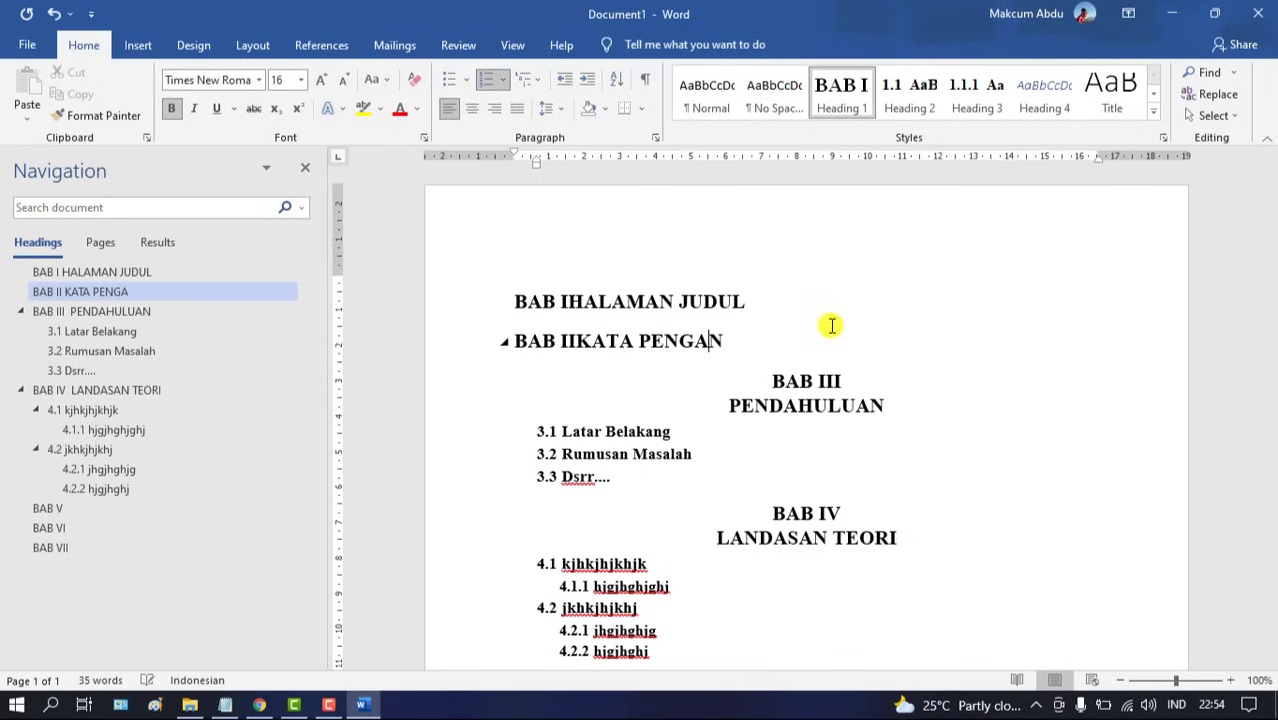
text(TAR)
key(Return)
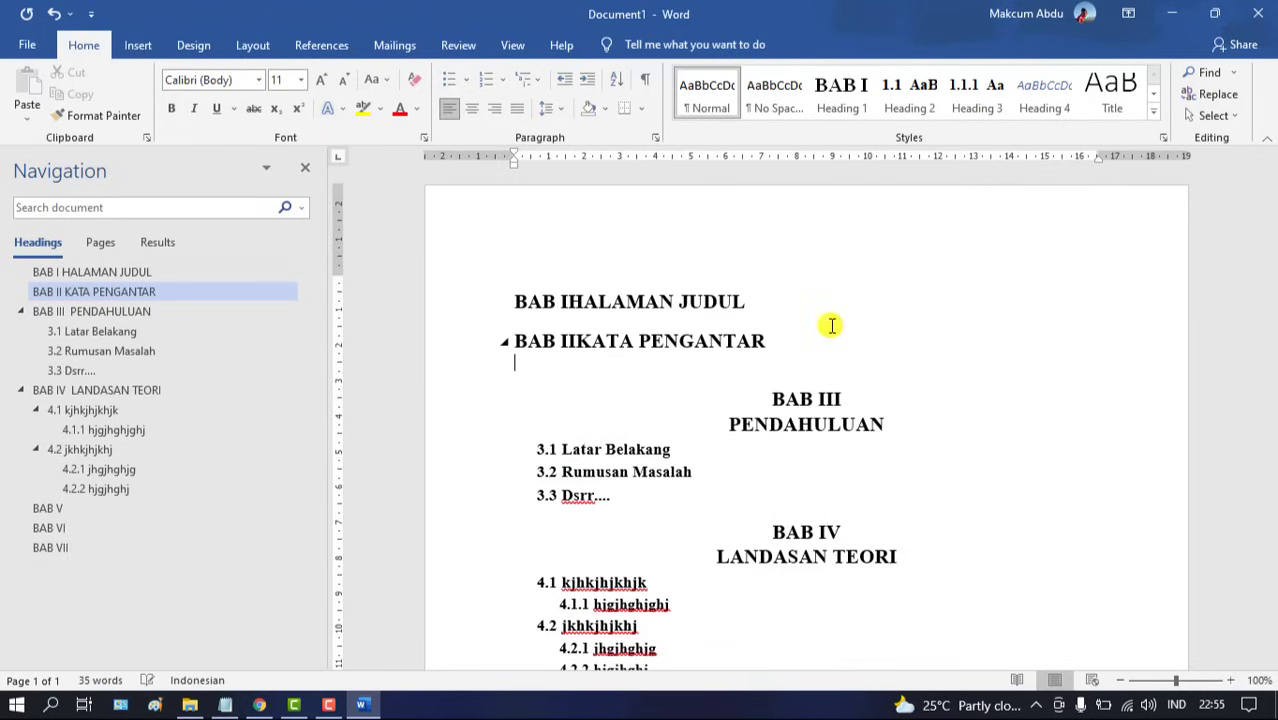
click(841, 92)
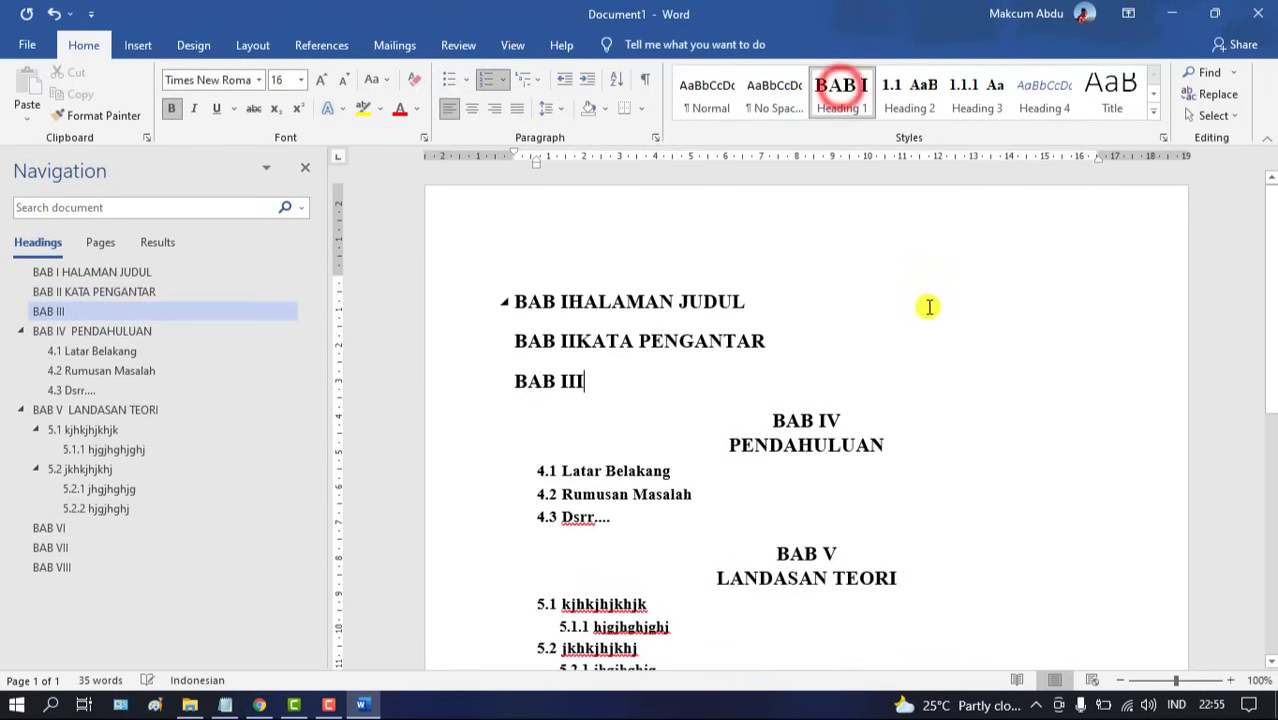
text(DAFT)
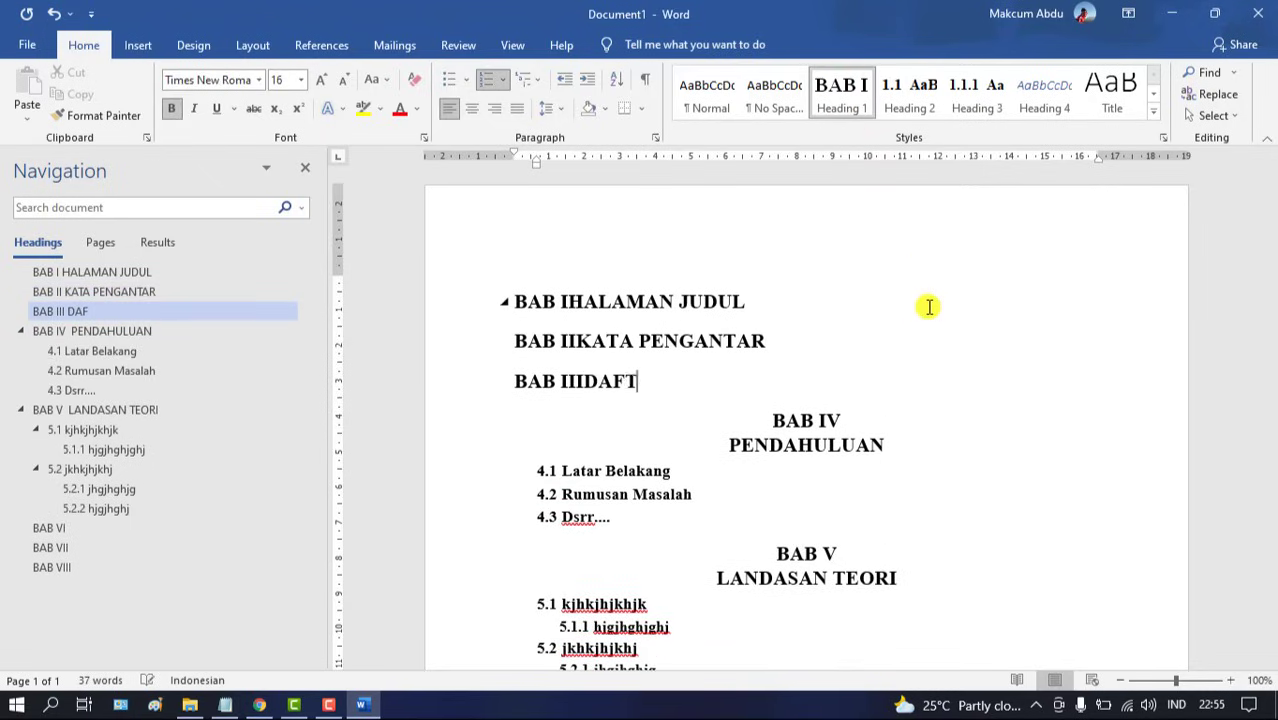
text(AR ISU)
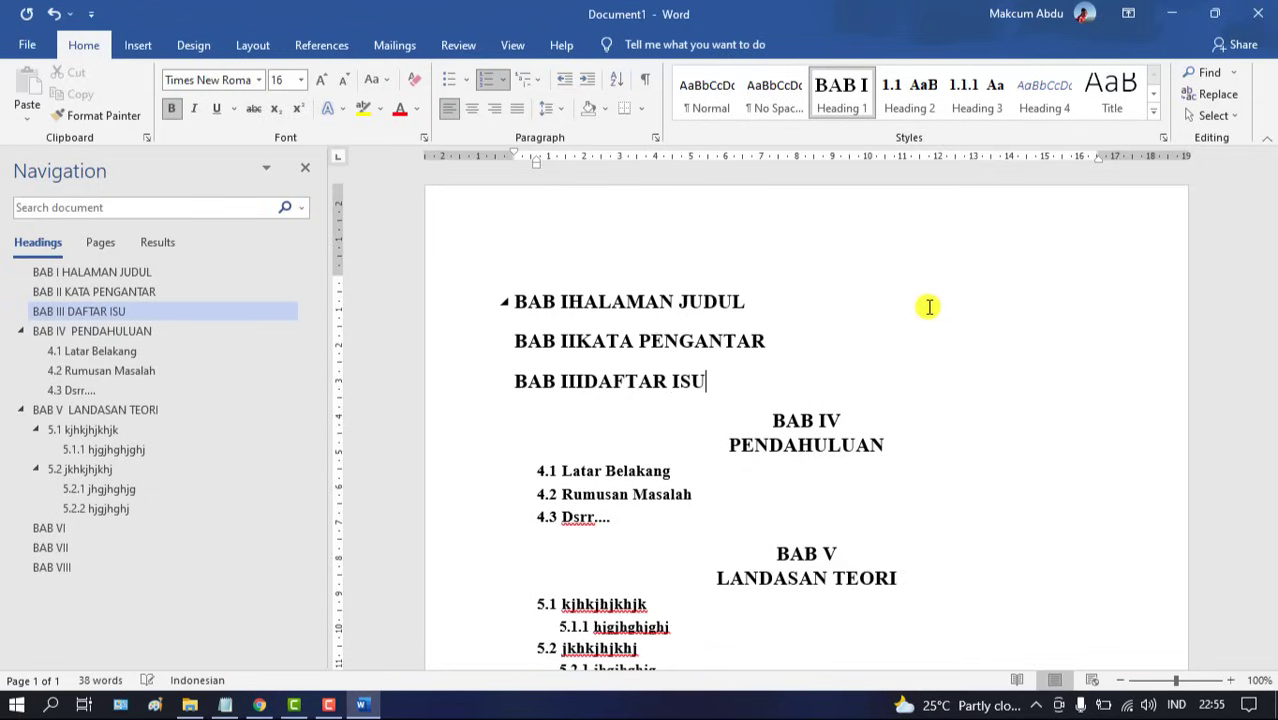
key(BackSpace)
text(I)
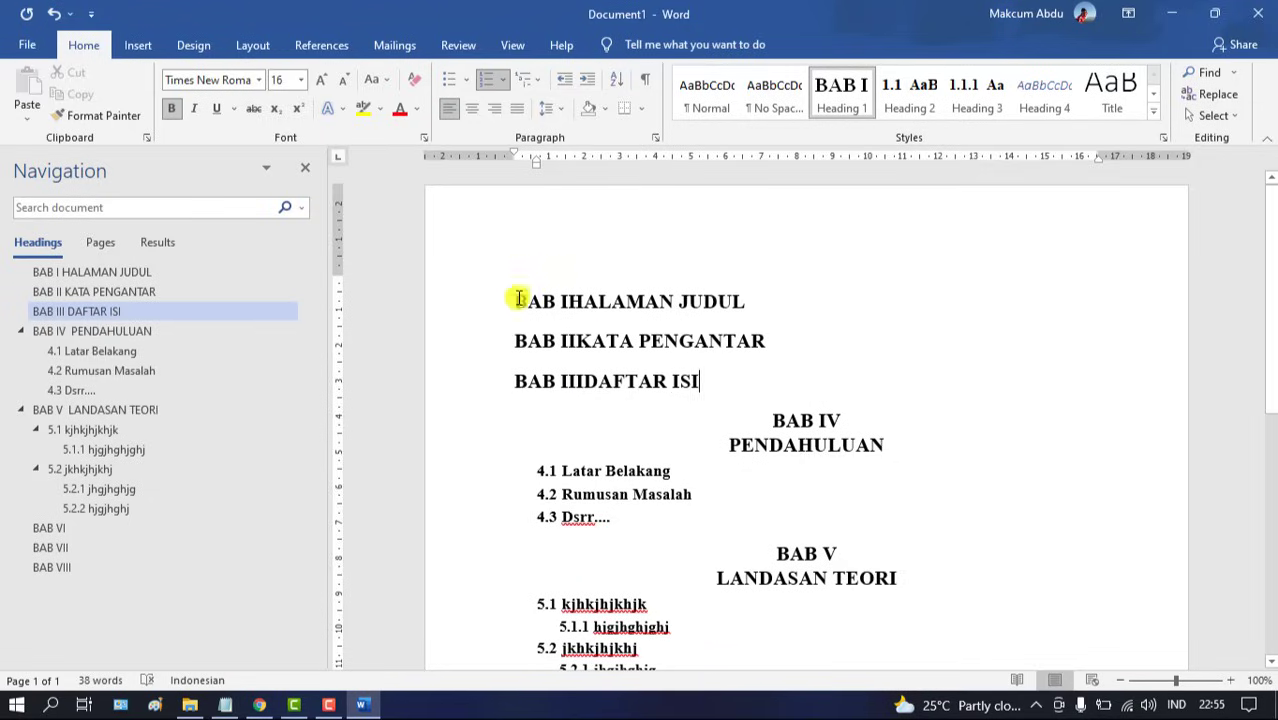
click(565, 302)
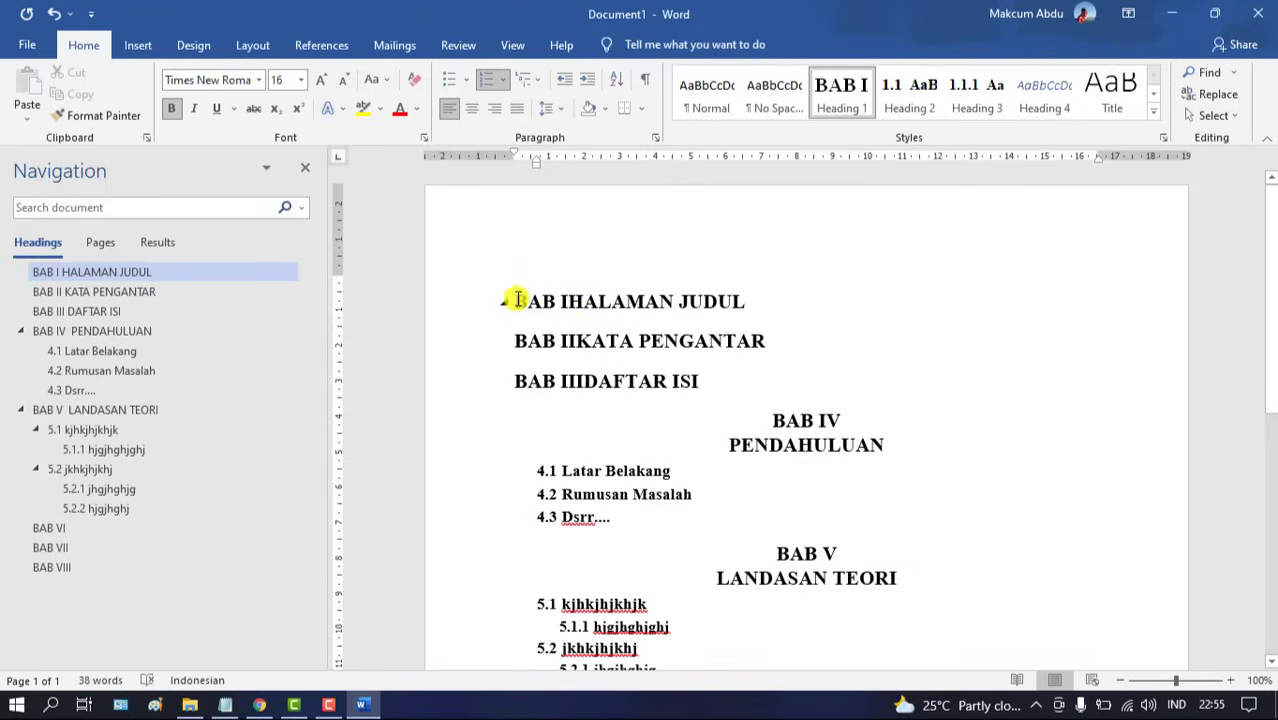
Select HALAMAN JUDUL, KATA PENGANTAR and DAFTAR ISI and switch off their numbering
drag(516, 297, 670, 361)
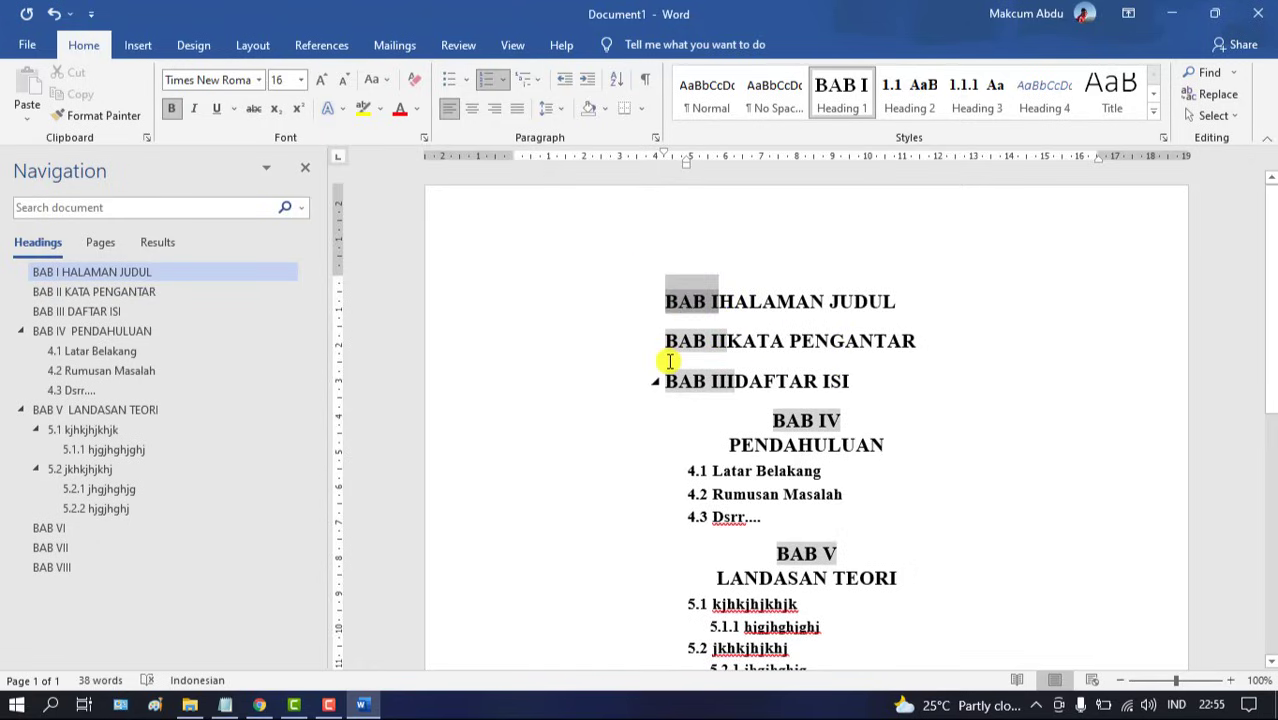
key(ctrl+z)
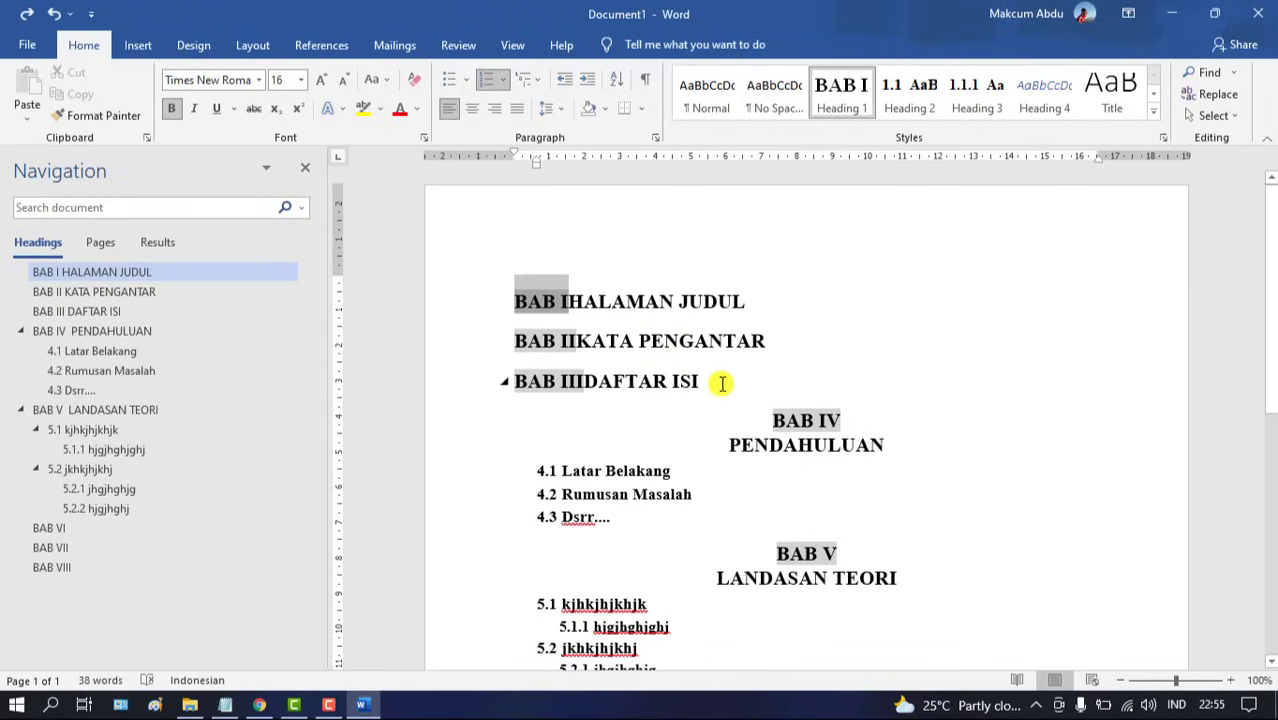
drag(485, 280, 456, 265)
click(608, 367)
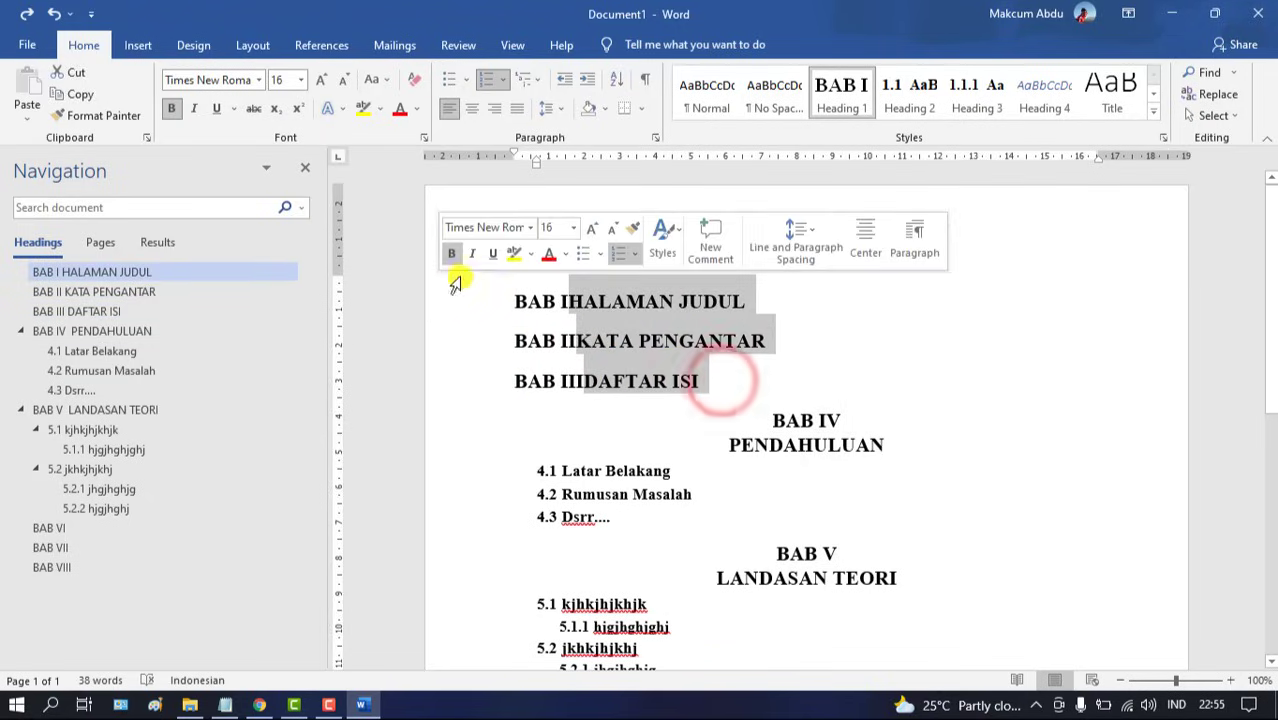
click(490, 88)
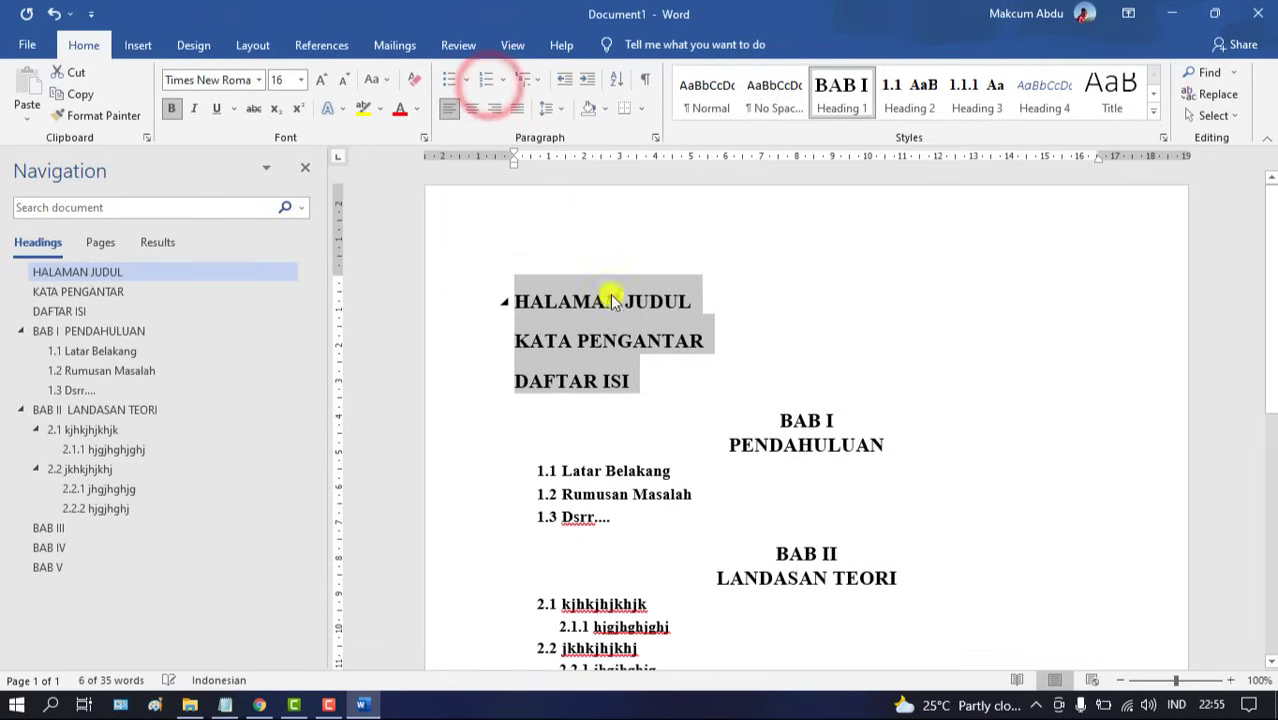
click(834, 420)
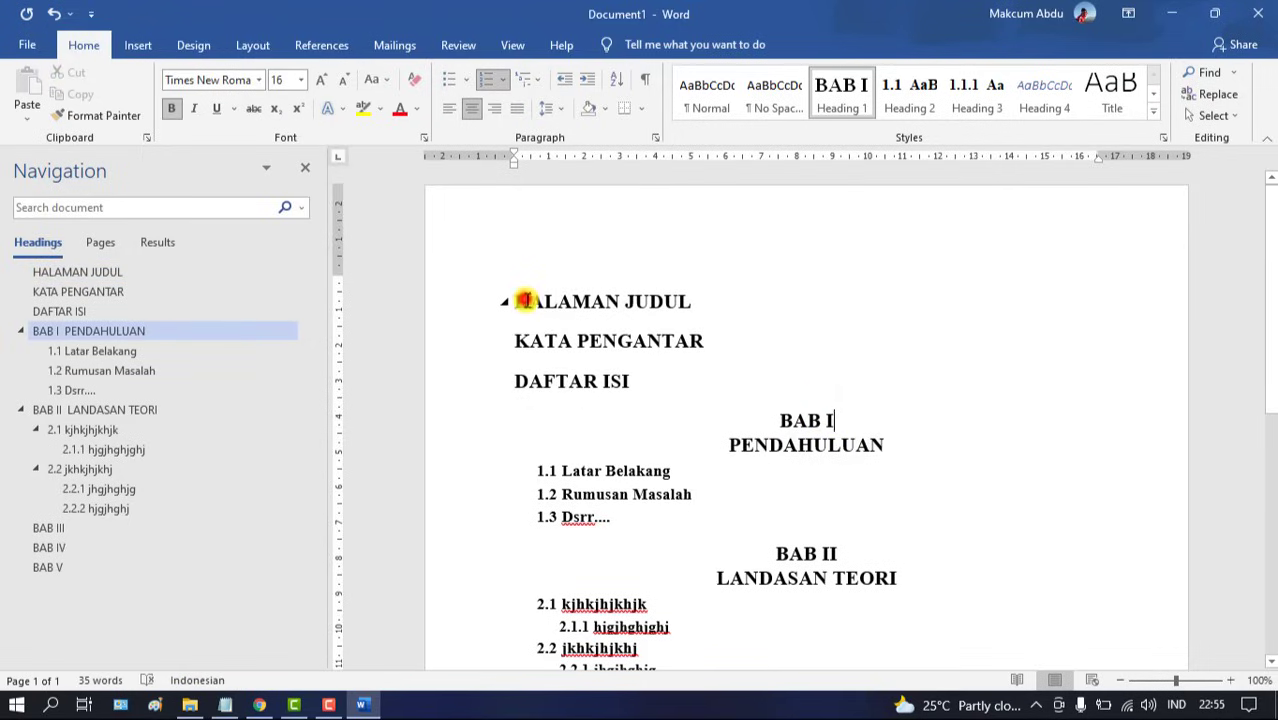
Center HALAMAN JUDUL, KATA PENGANTAR and DAFTAR ISI, then insert an empty line before BAB I
drag(520, 300, 636, 378)
click(474, 110)
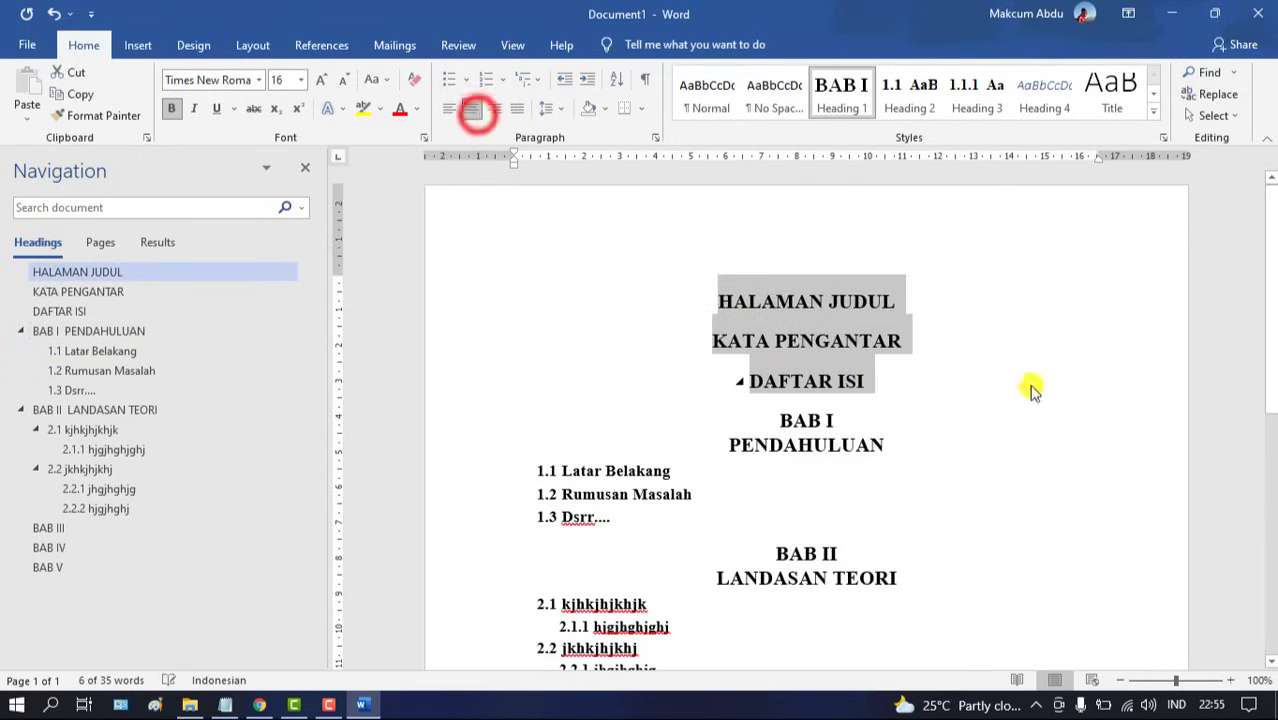
click(1036, 390)
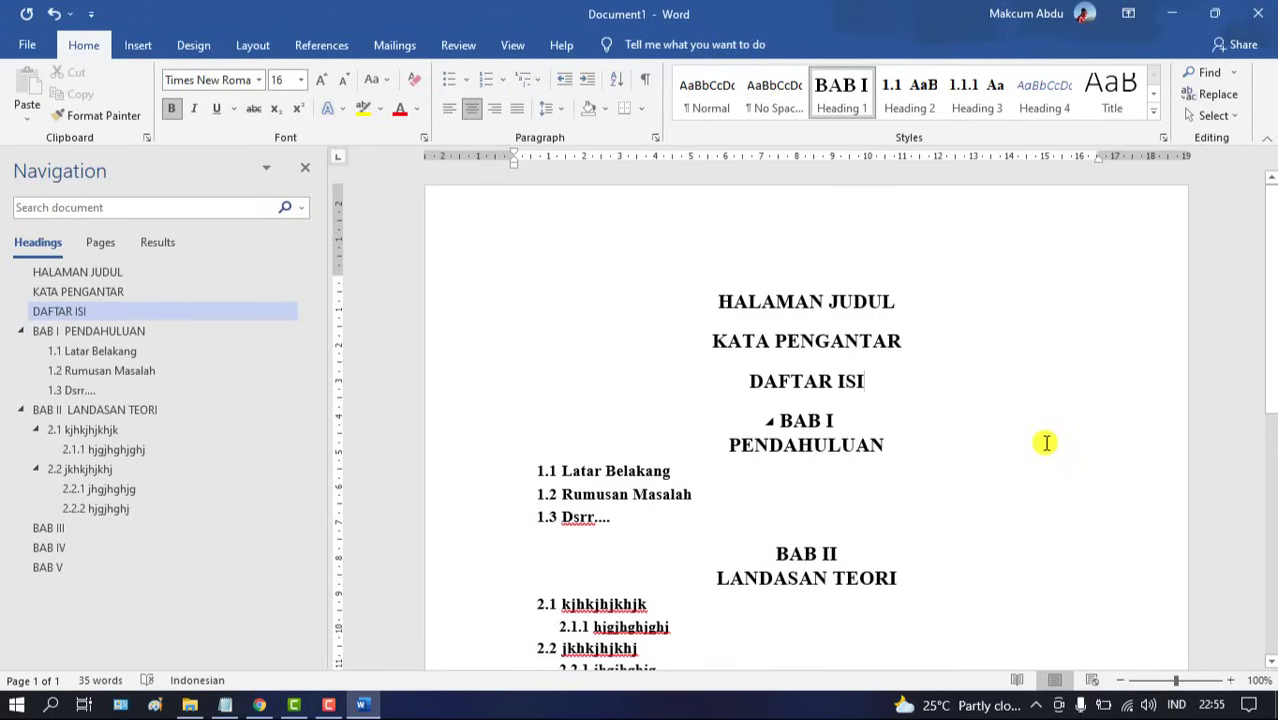
key(Return)
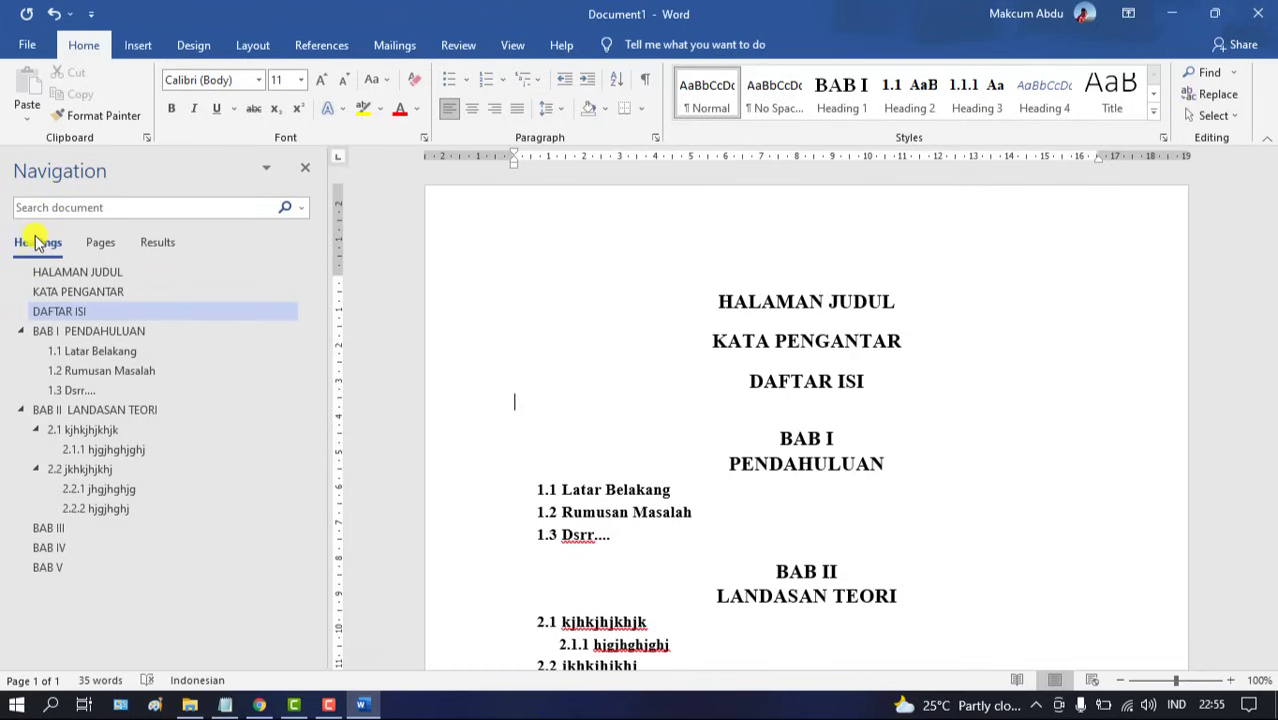
click(67, 271)
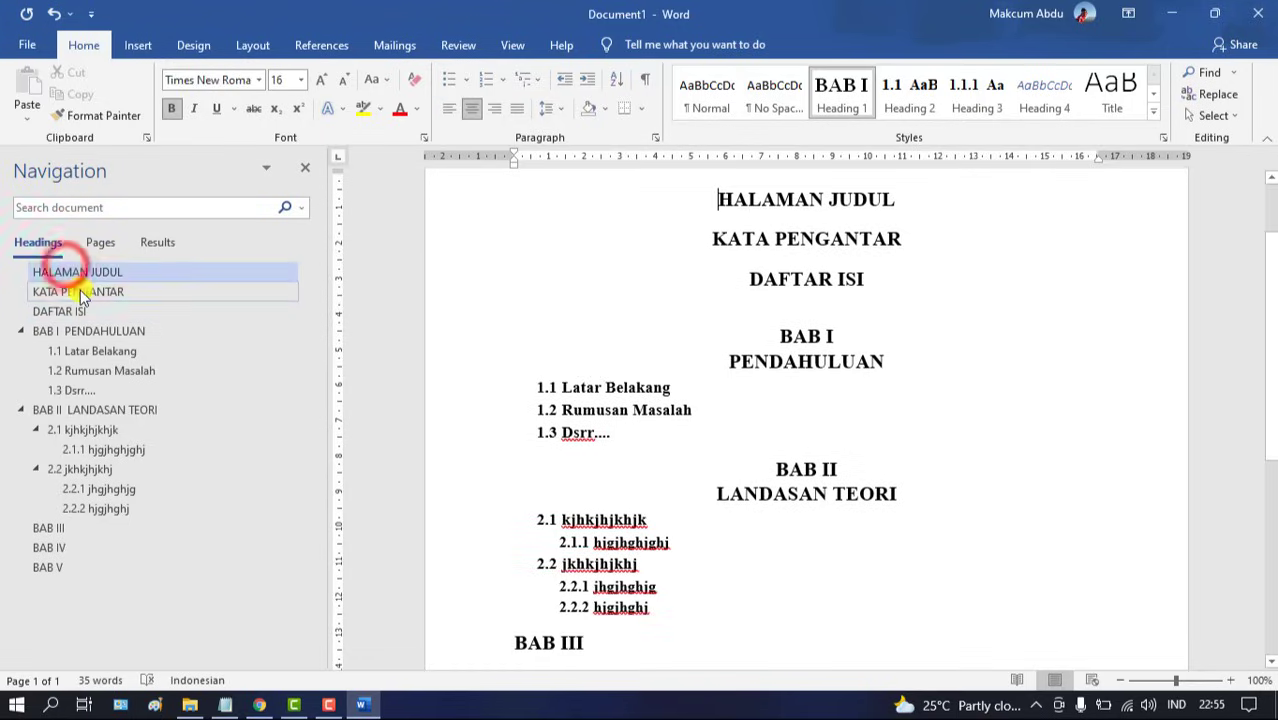
click(77, 290)
click(85, 311)
click(91, 332)
click(94, 351)
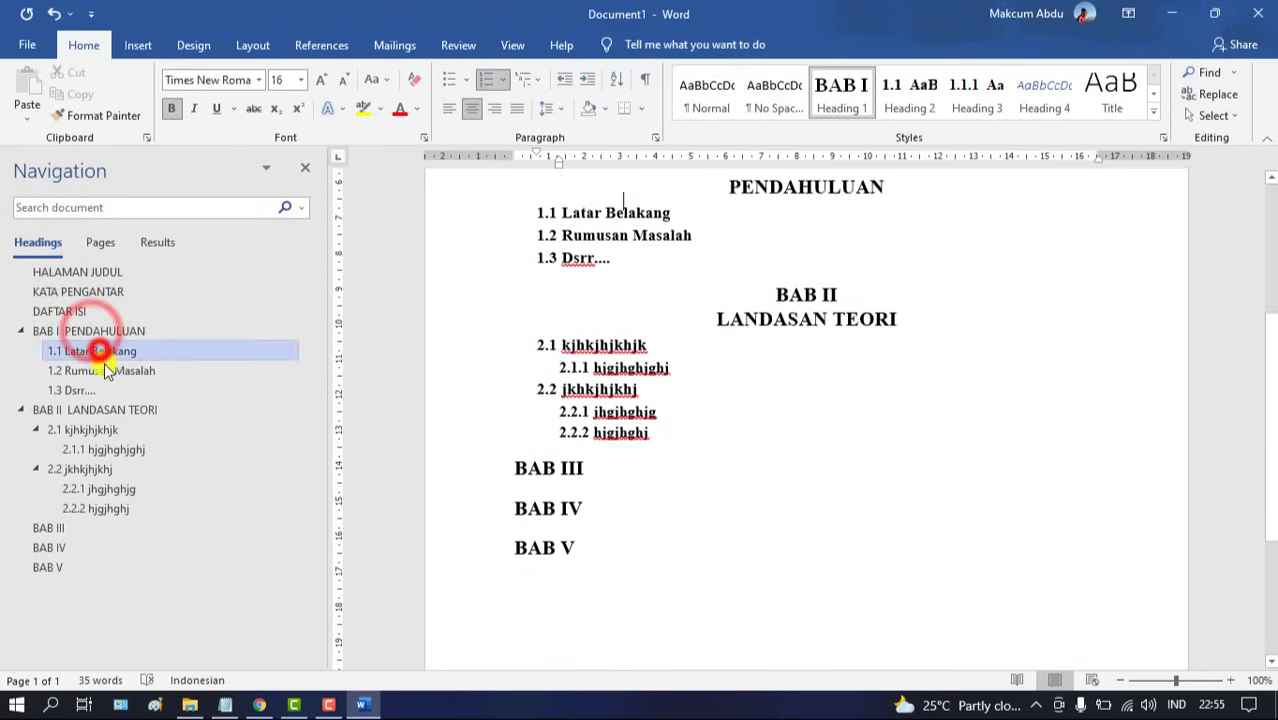
click(98, 371)
click(85, 390)
click(100, 410)
click(99, 429)
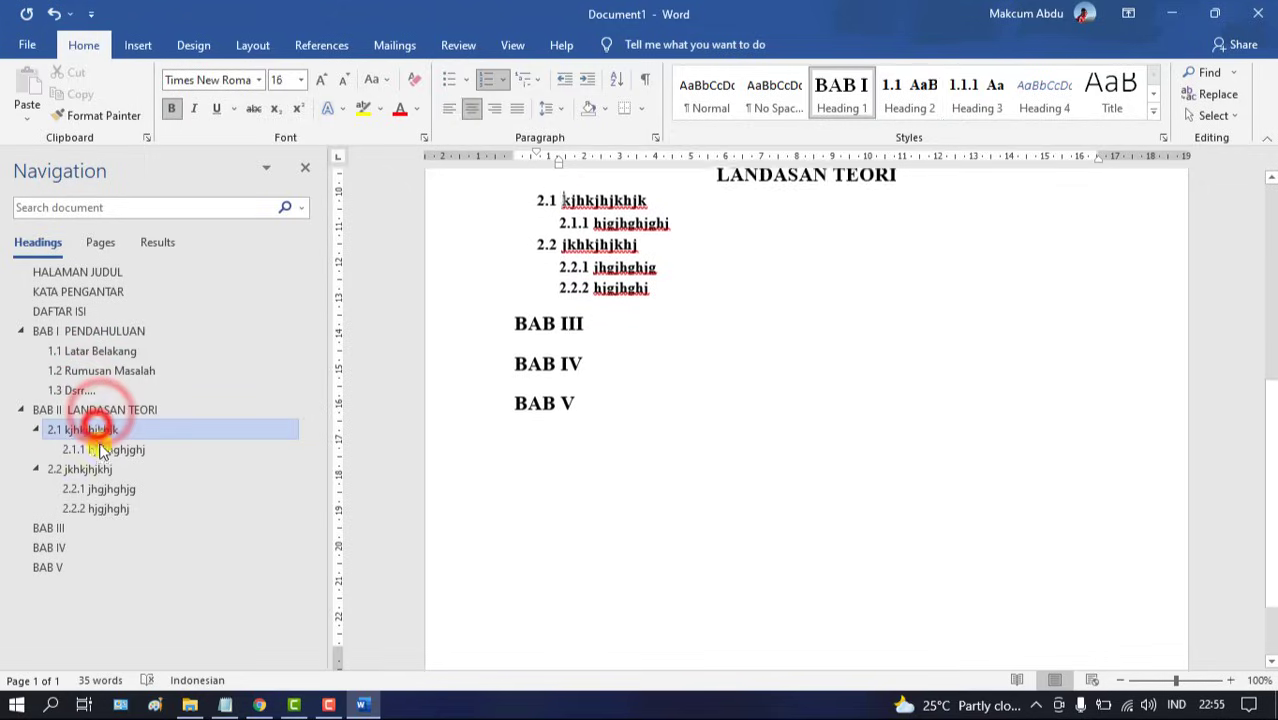
click(100, 449)
click(99, 469)
click(97, 490)
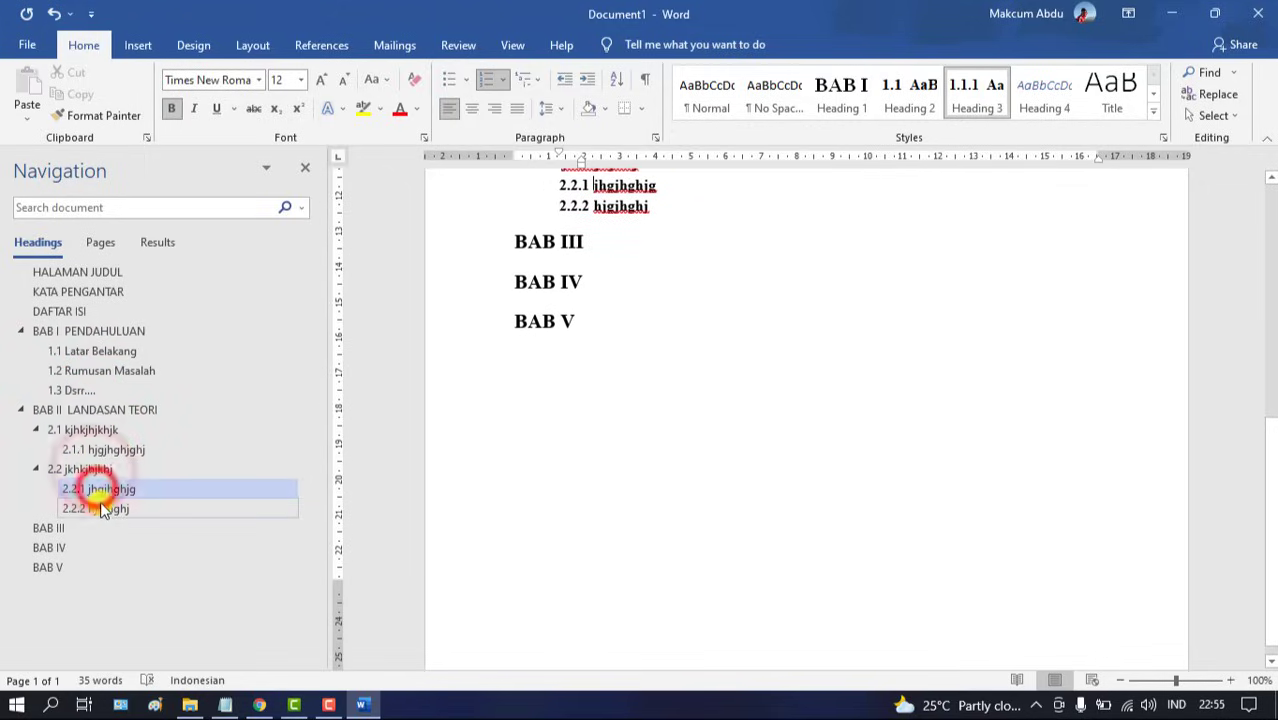
click(97, 505)
click(73, 469)
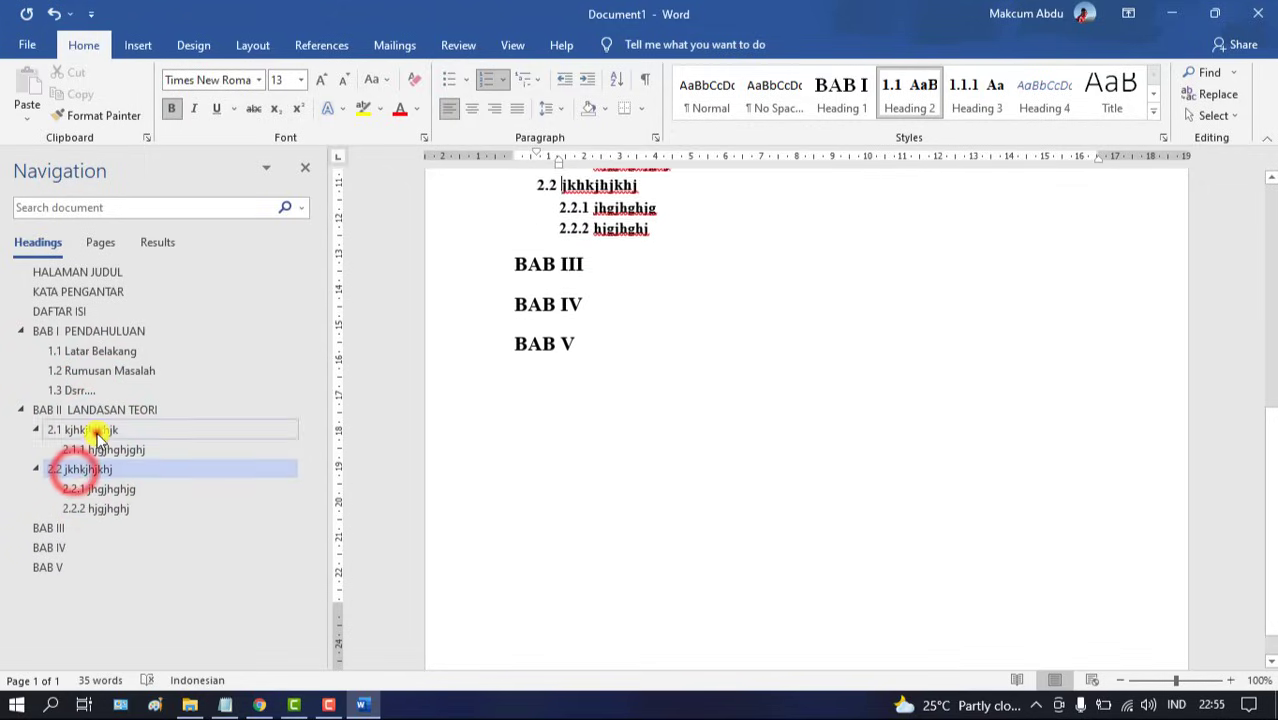
click(84, 430)
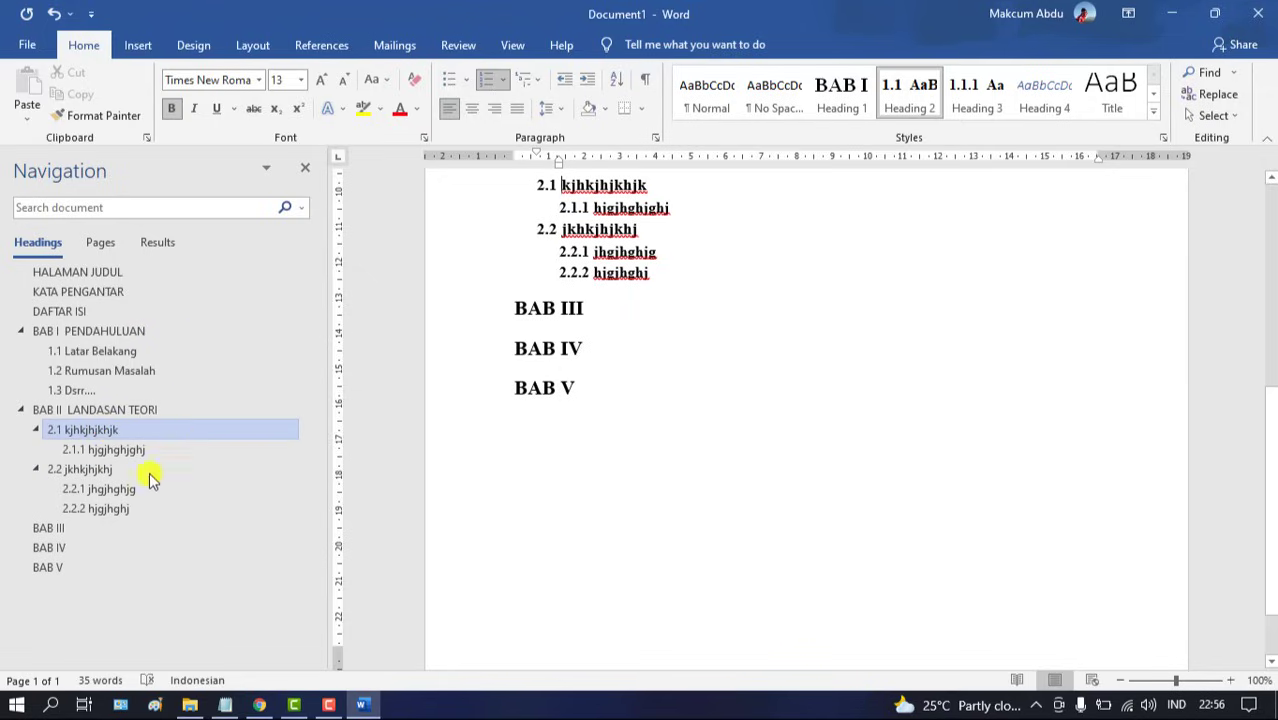
click(85, 528)
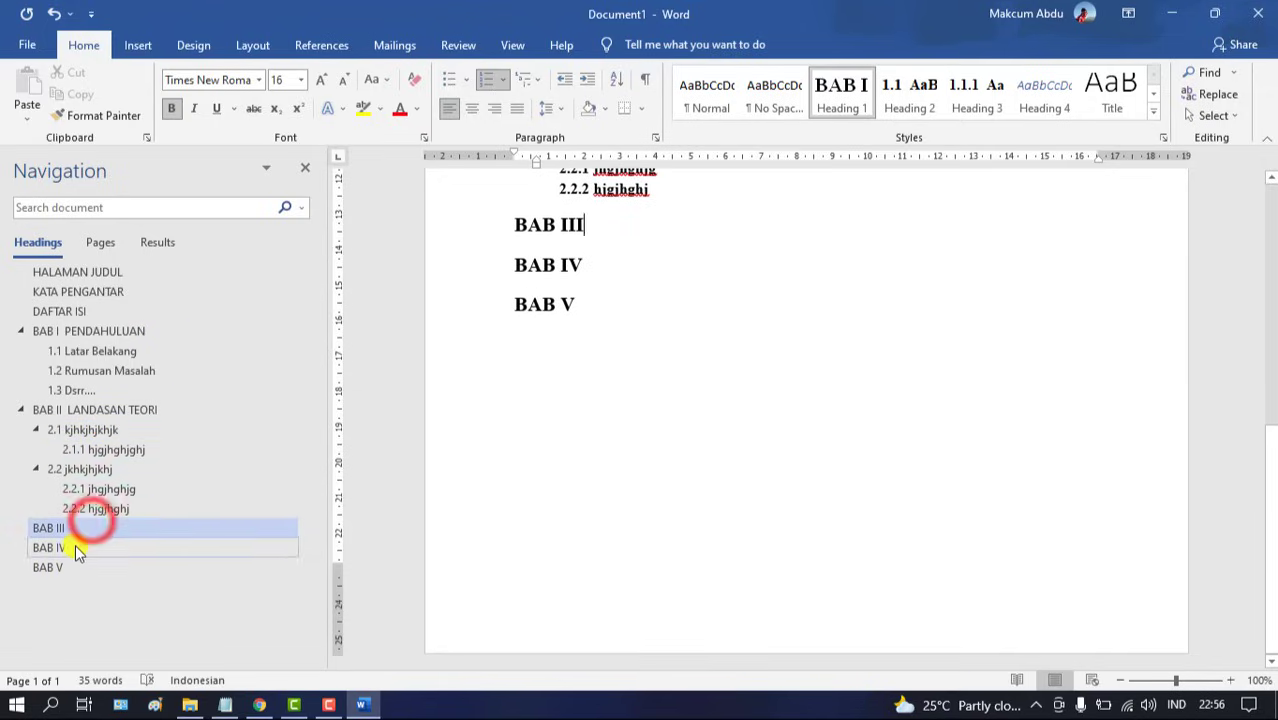
click(72, 547)
click(72, 568)
click(100, 330)
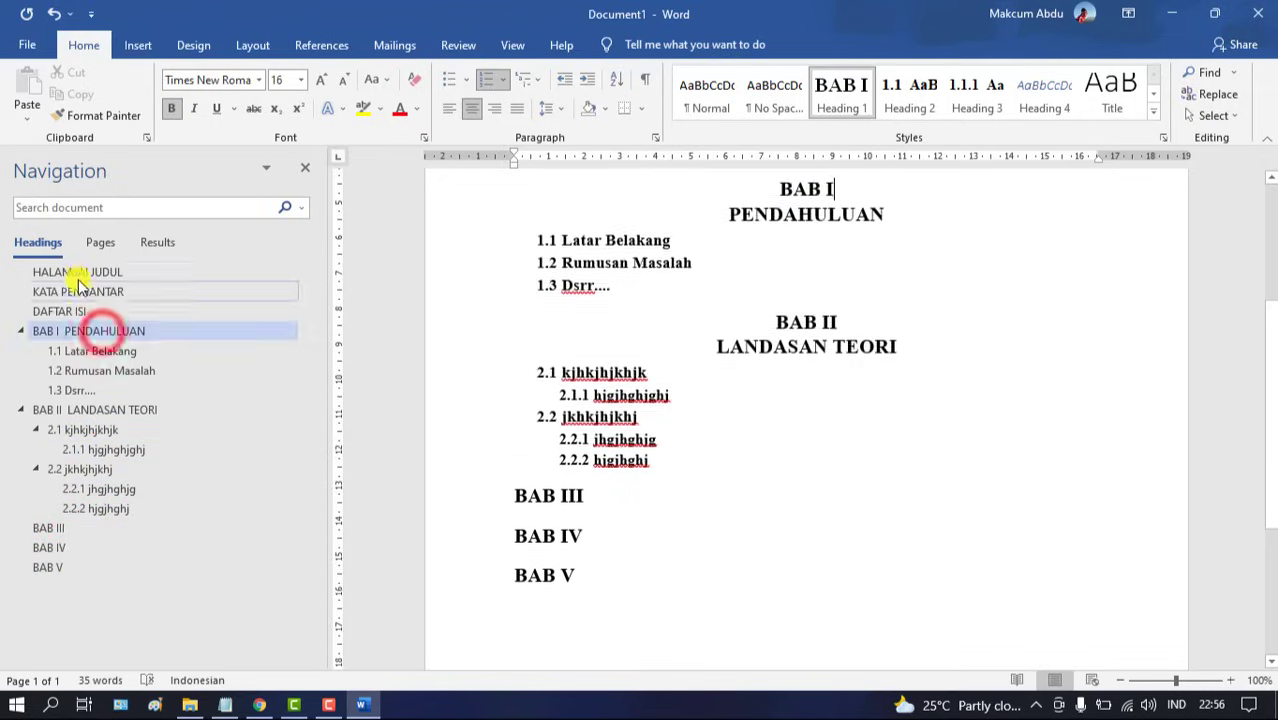
click(78, 274)
click(1268, 338)
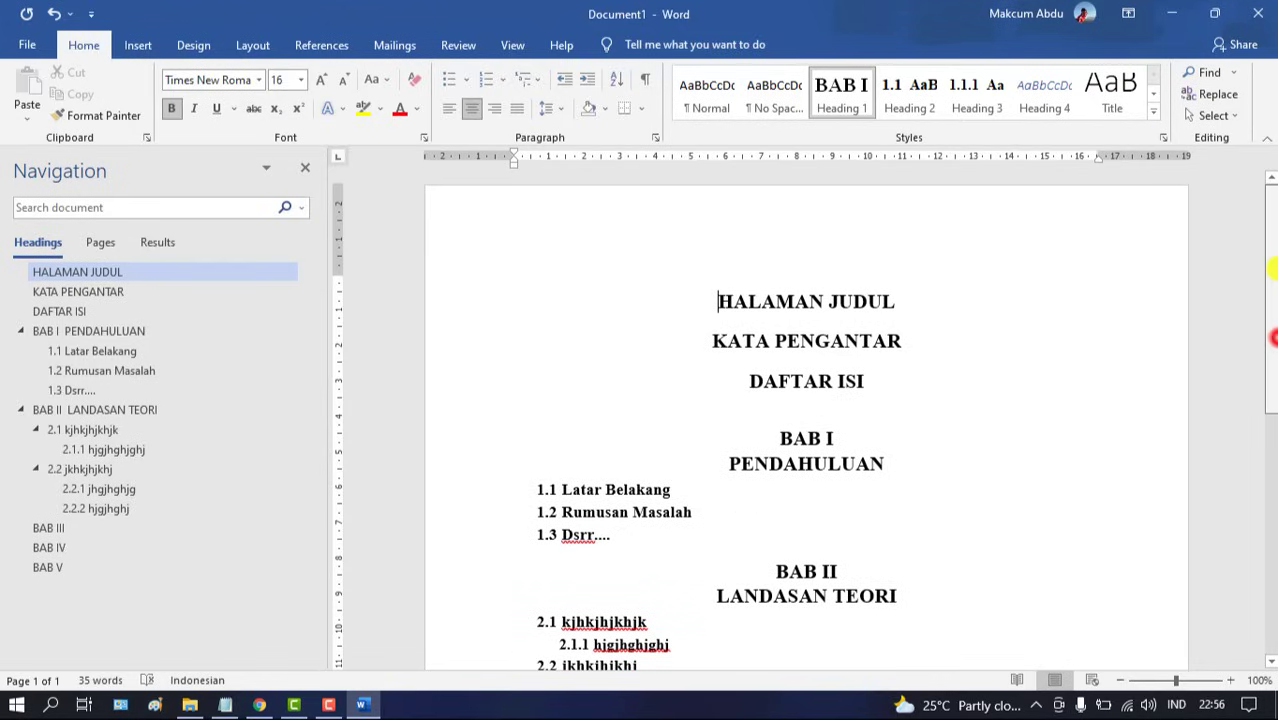